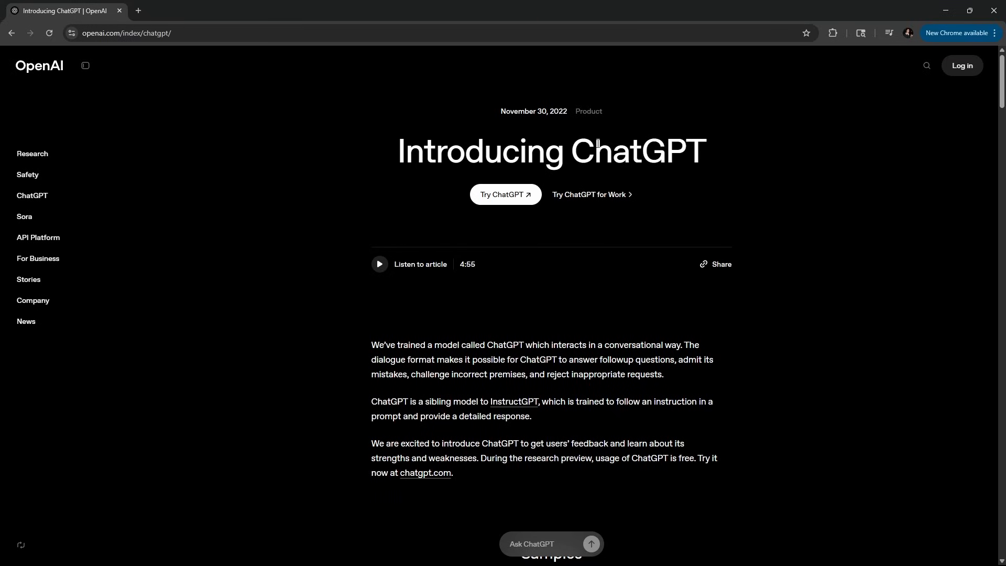
# Open ChatGPT and submit the prompt "make me an image of a rubber duck that I plan to use as a 3d model".
pyautogui.click(960, 70)
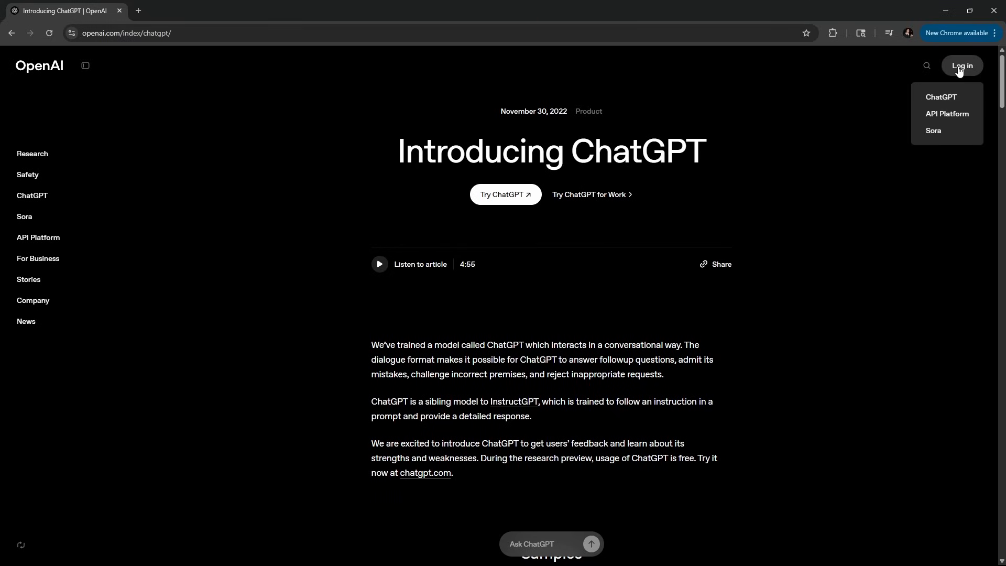
pyautogui.click(942, 97)
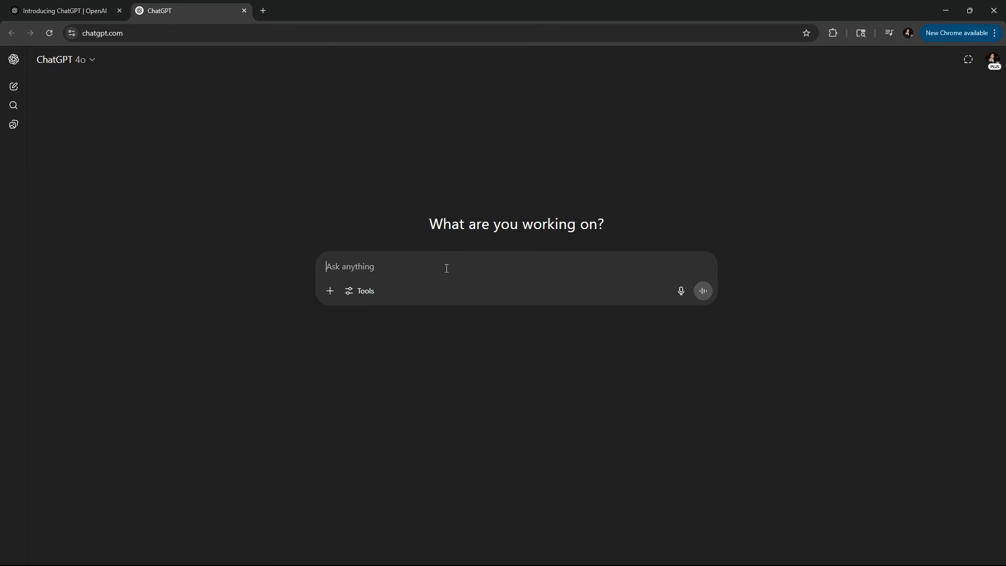
pyautogui.write('make me an i')
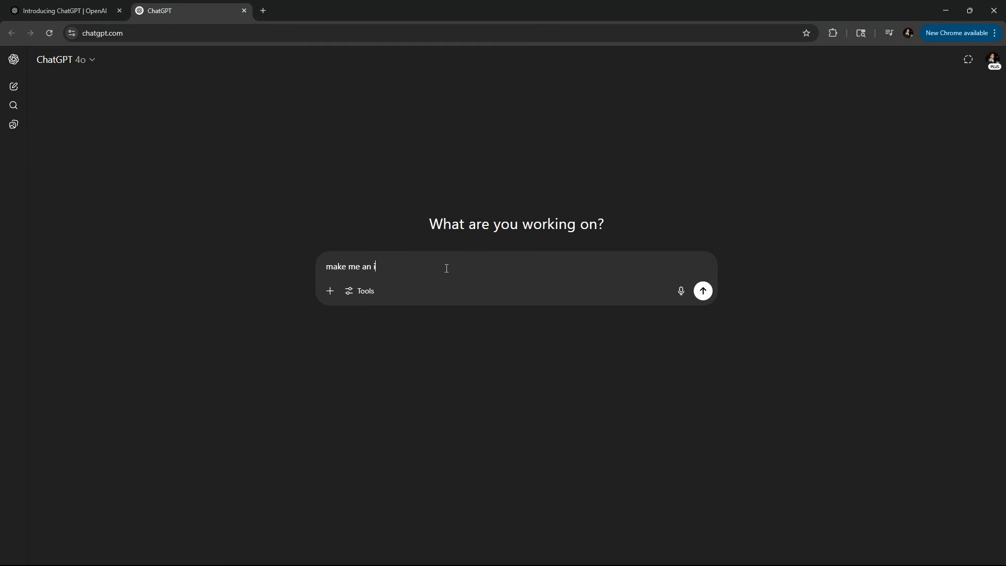
pyautogui.write('mage of a ')
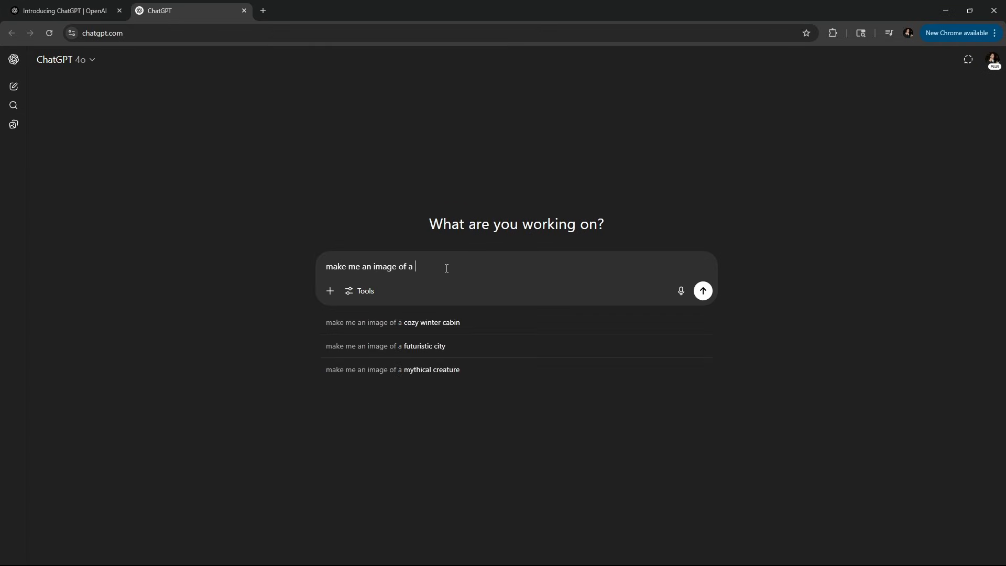
pyautogui.write('rubbe')
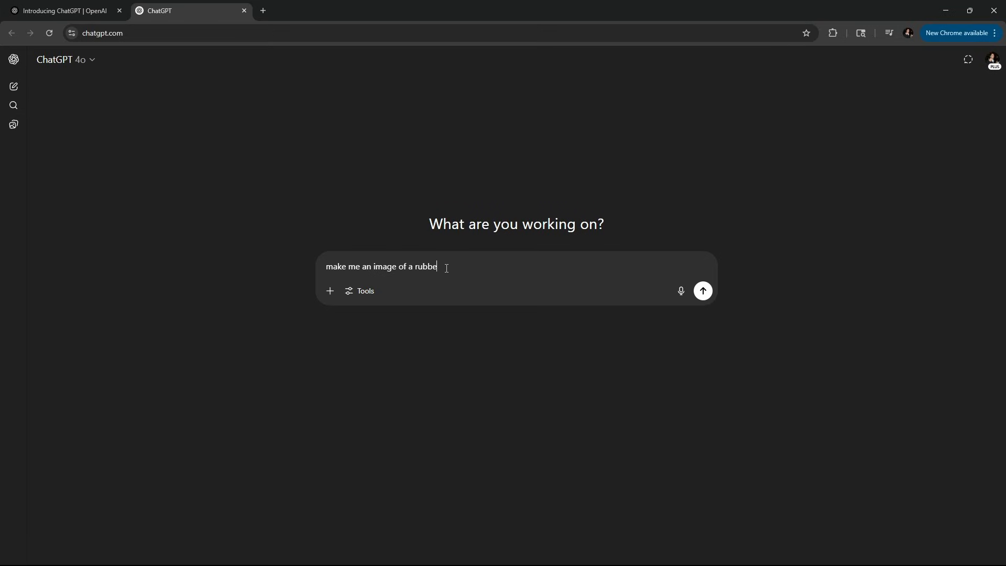
pyautogui.write('r duck that I lik')
pyautogui.press('BackSpace')
pyautogui.press('BackSpace')
pyautogui.press('BackSpace')
pyautogui.write('plan to use as a 3d model')
pyautogui.press('Return')
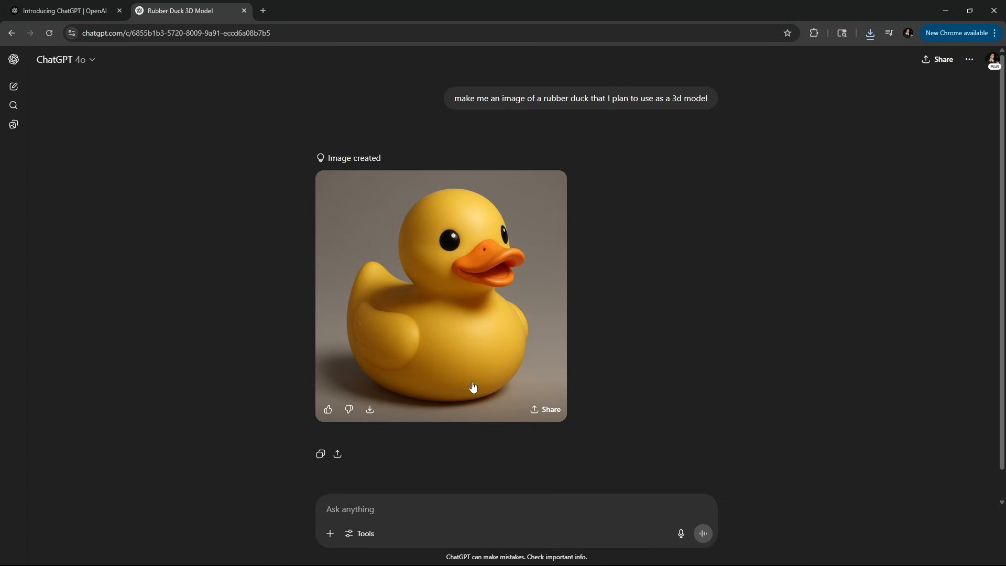
# Enlarge the generated rubber duck image and capture it with a rectangular screen snip.
pyautogui.click(461, 285)
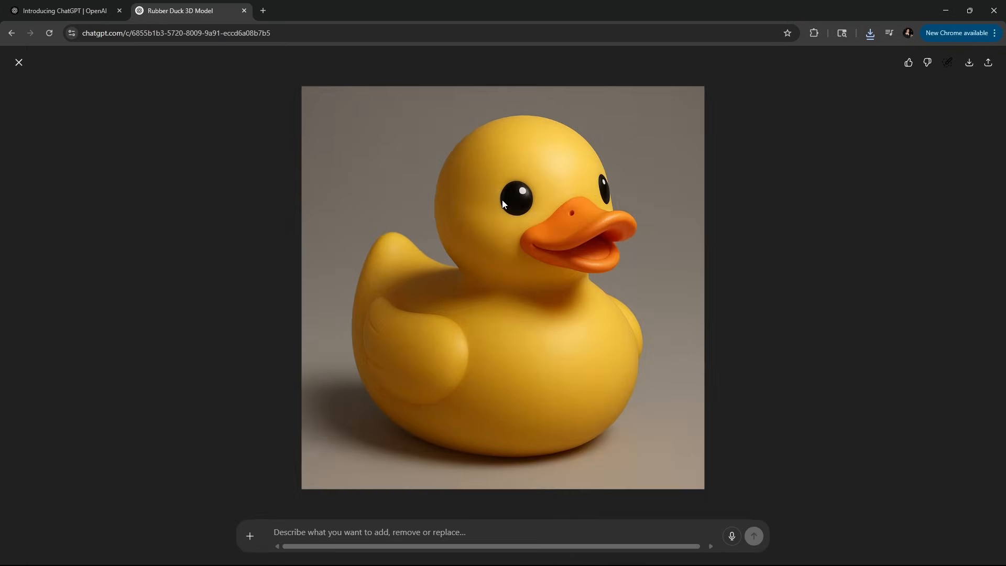
pyautogui.rightClick(503, 203)
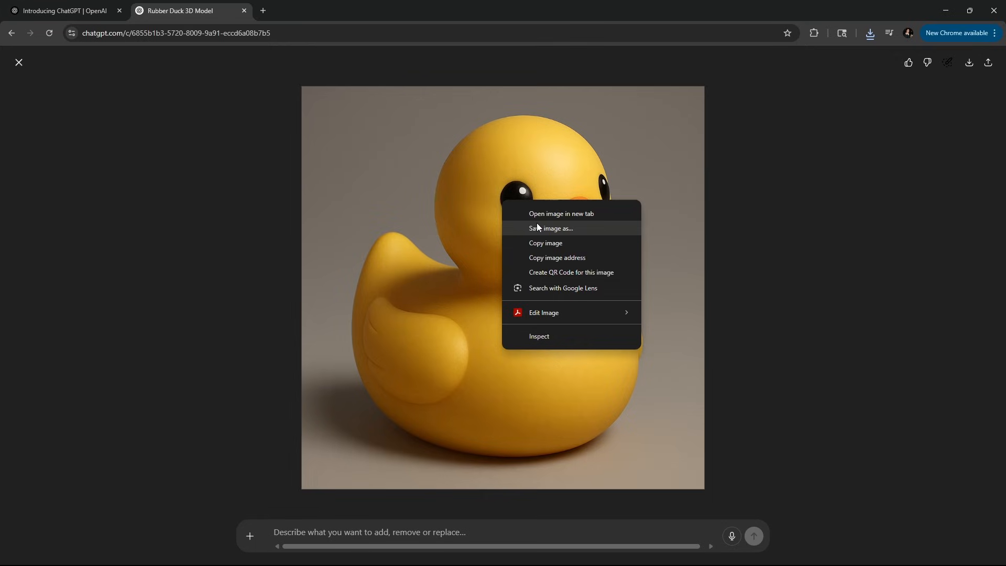
pyautogui.click(404, 160)
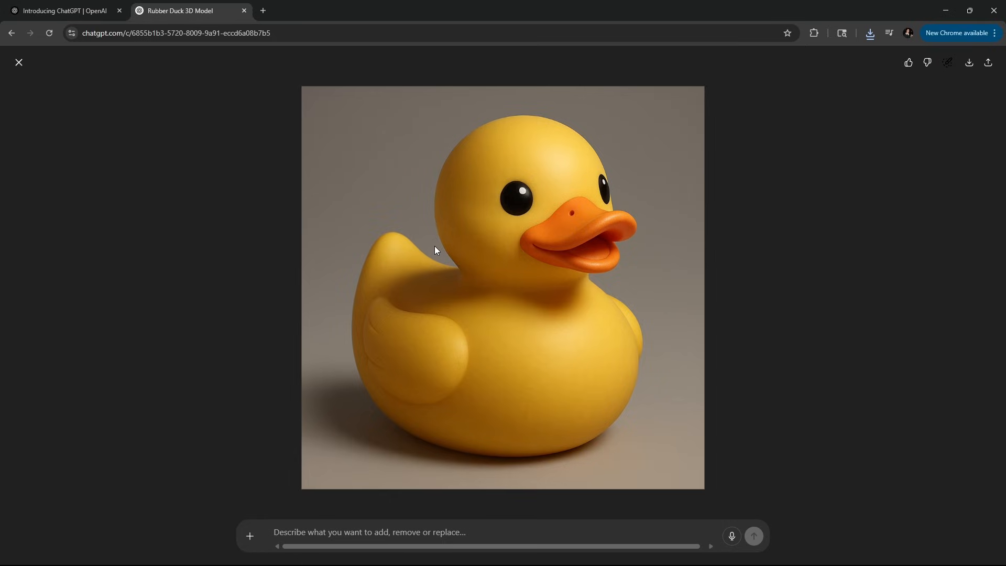
pyautogui.press('super+shift+s')
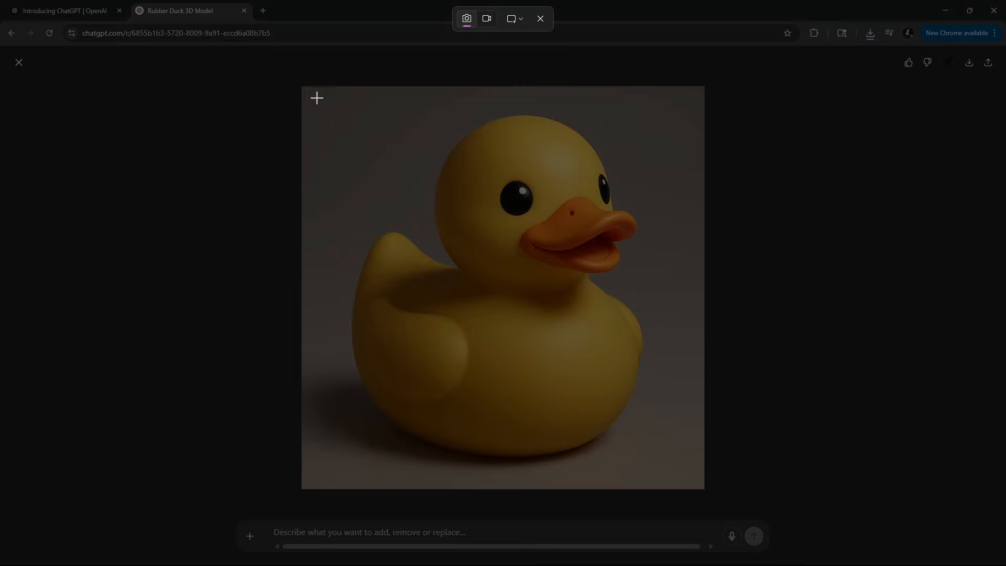
pyautogui.moveTo(310, 96); pyautogui.dragTo(690, 474)
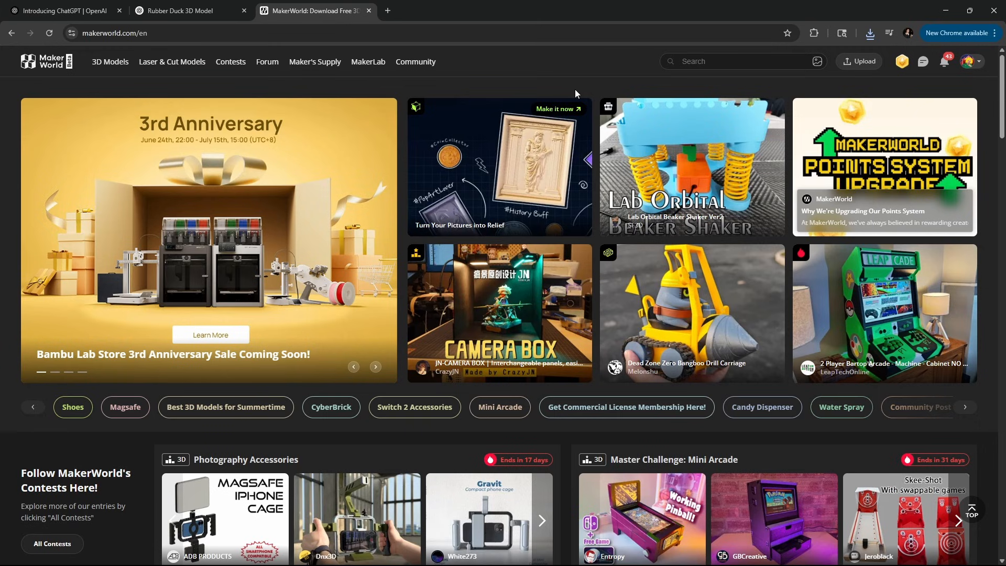
# Look over the MakerWorld home page and open MakerLab.
pyautogui.scroll(-7, 738, 335)
pyautogui.scroll(-6, 639, 286)
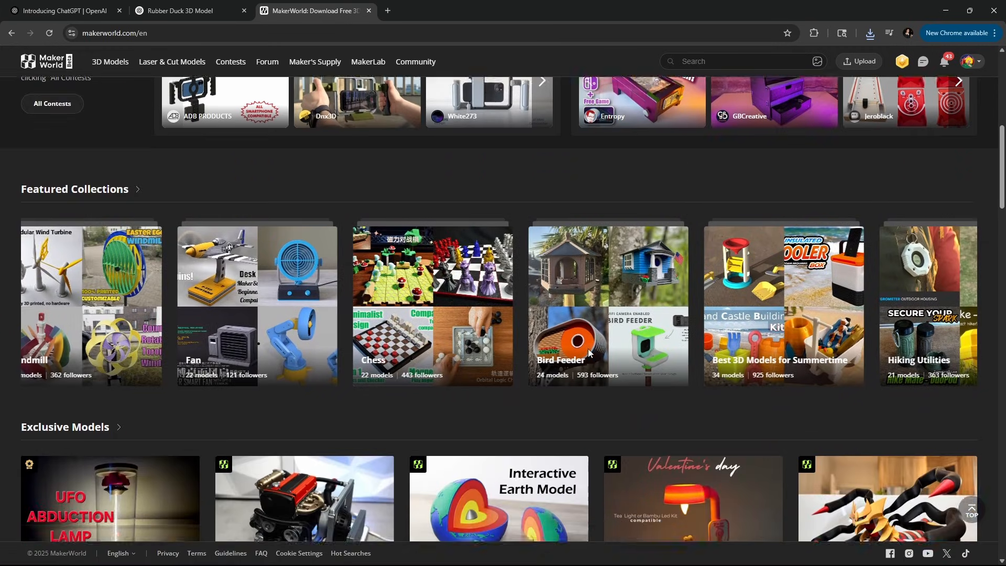
pyautogui.scroll(9, 588, 344)
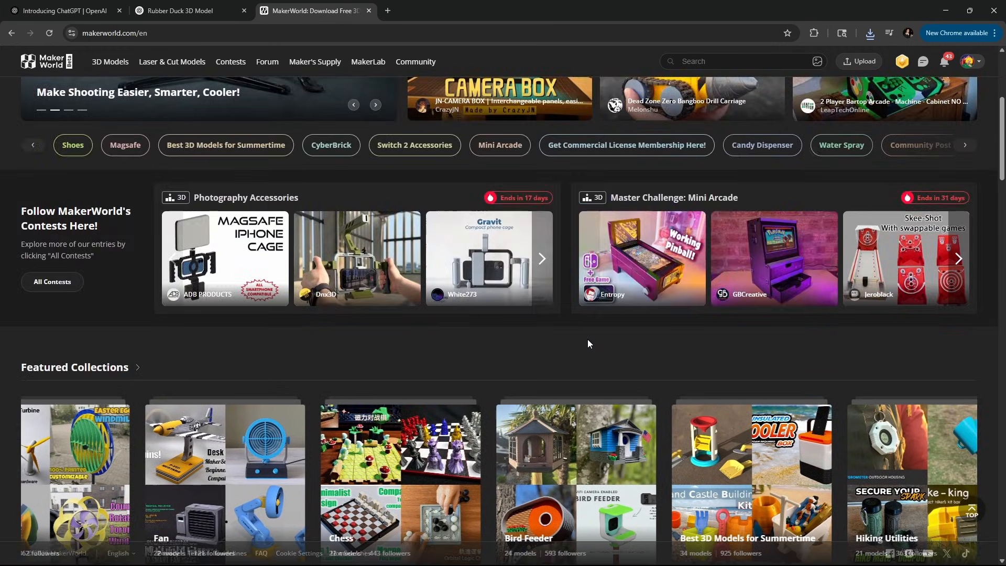
pyautogui.scroll(5, 587, 338)
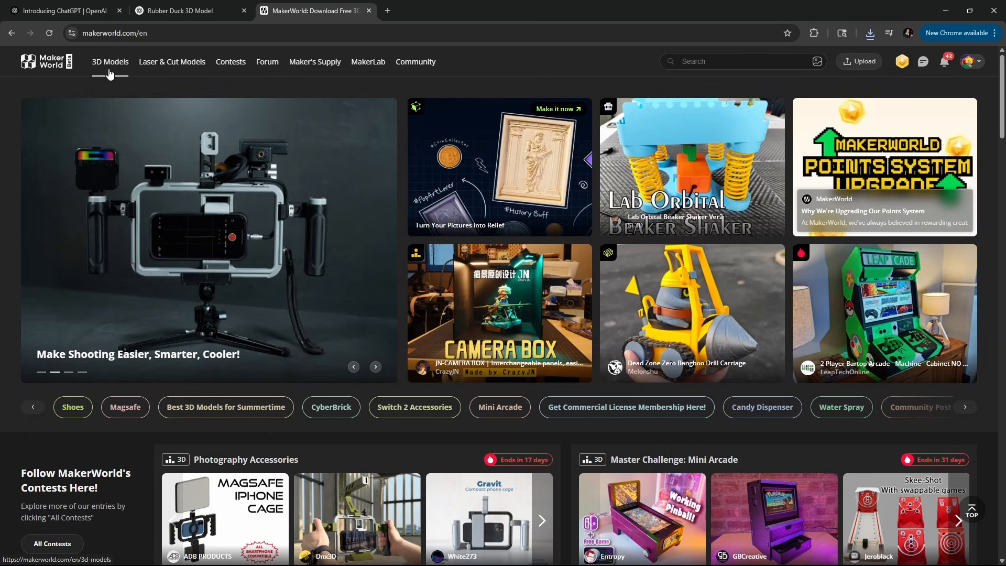
pyautogui.moveTo(234, 69)
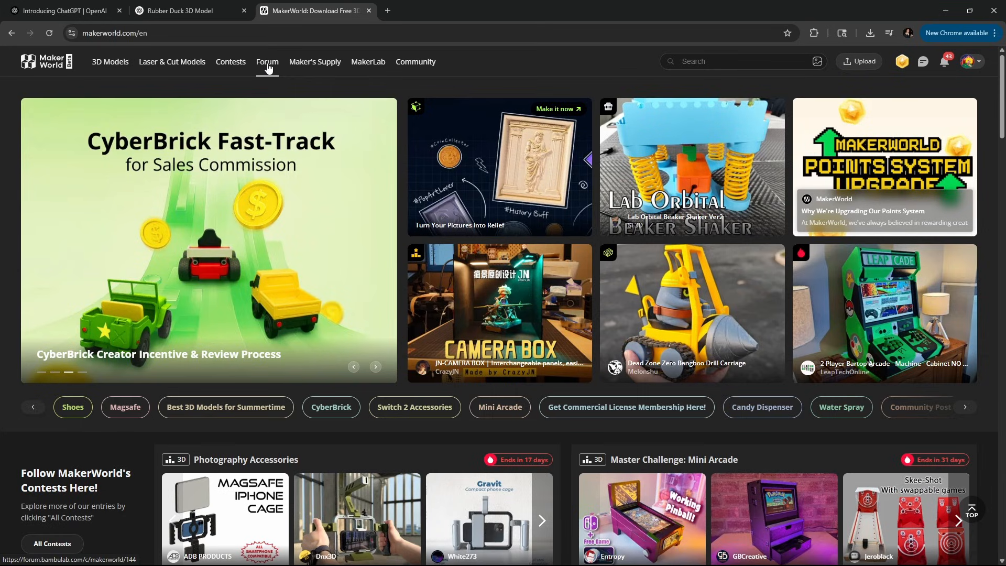
pyautogui.click(369, 63)
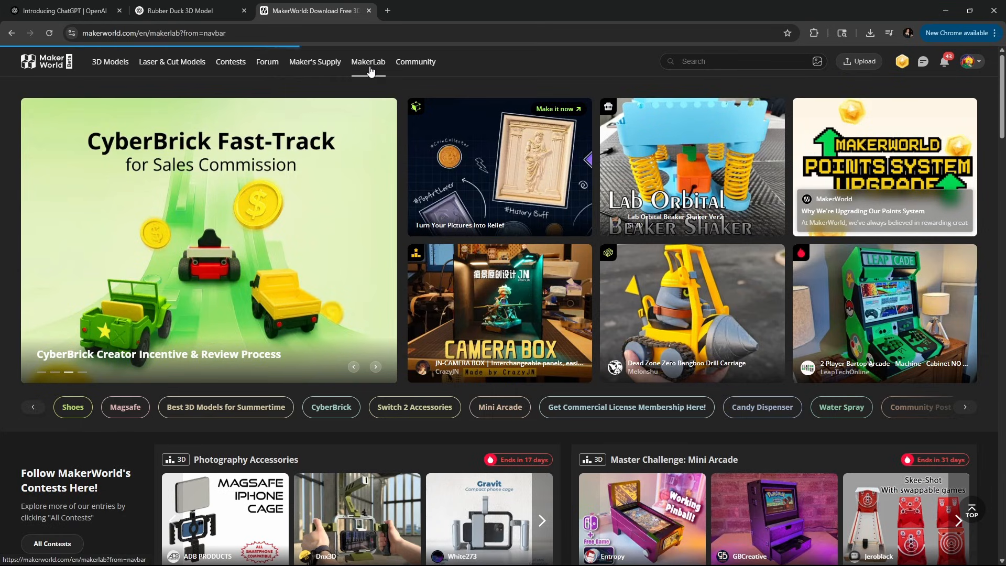
# Go through the MakerLab modeling tools and open the Image to 3D Model experiment.
pyautogui.scroll(-2, 376, 92)
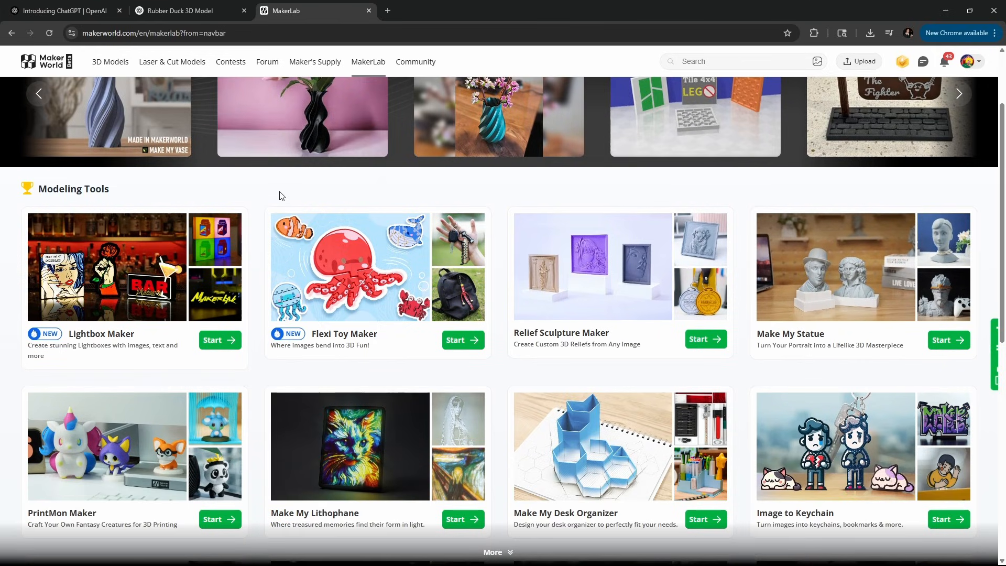
pyautogui.scroll(-1, 281, 196)
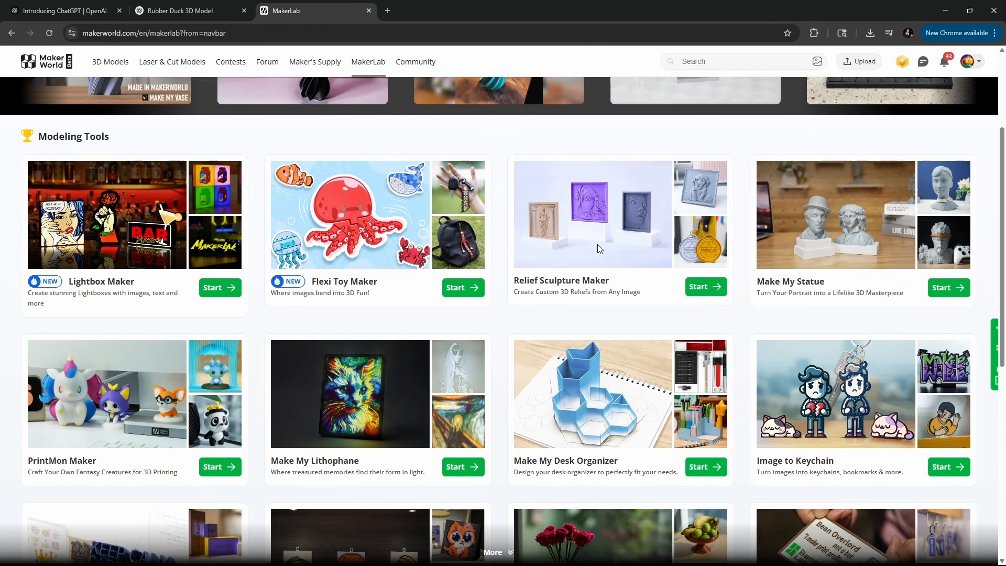
pyautogui.scroll(-2, 834, 242)
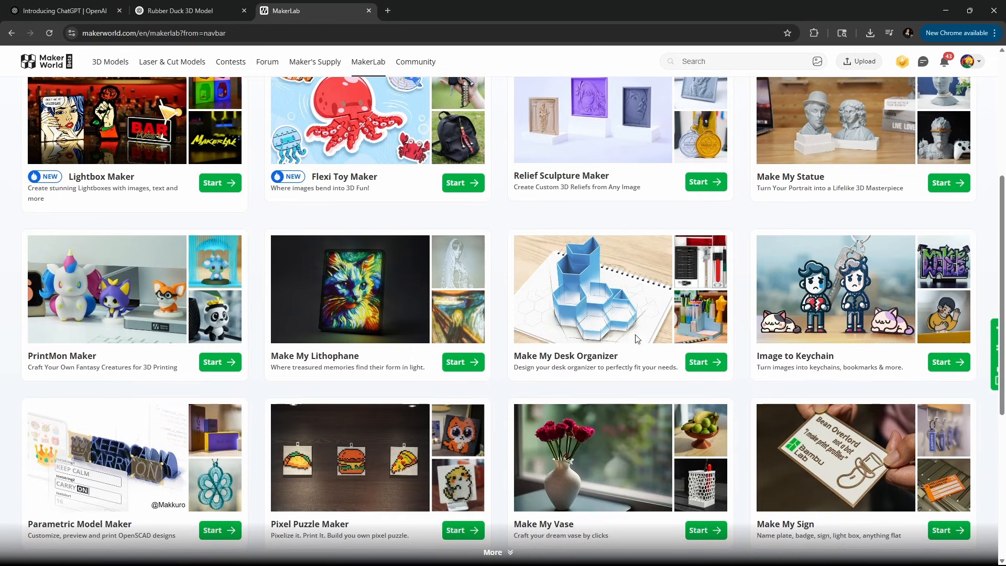
pyautogui.scroll(-1, 602, 401)
pyautogui.scroll(-5, 247, 356)
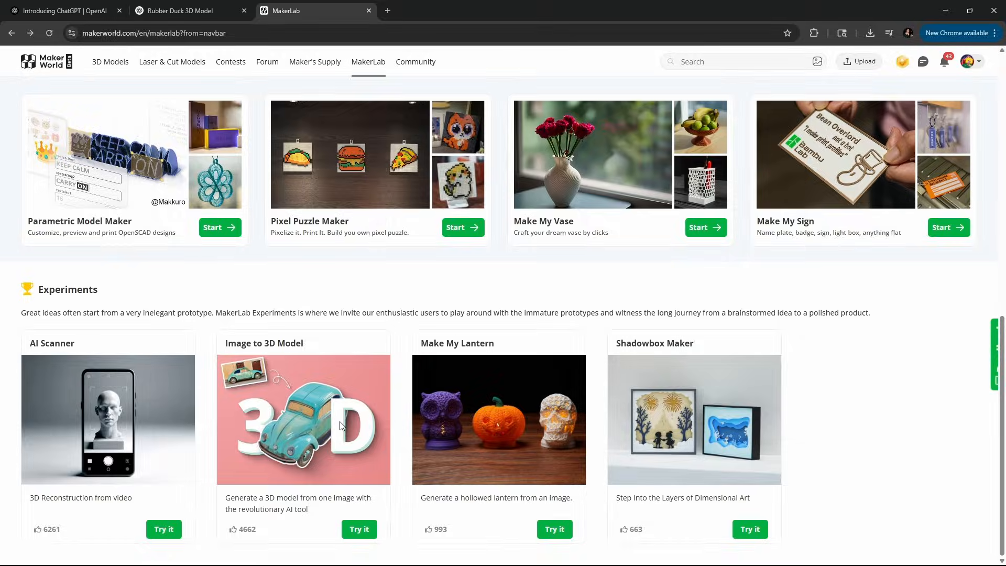
pyautogui.click(359, 529)
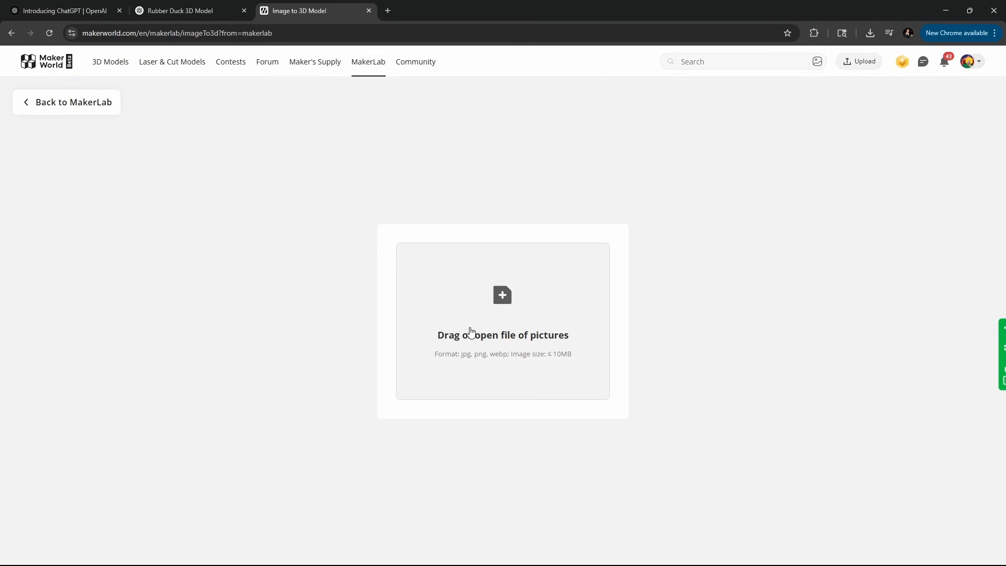
# Upload the rubber duck PNG from the Documents folder and generate a 3D model from it.
pyautogui.click(536, 346)
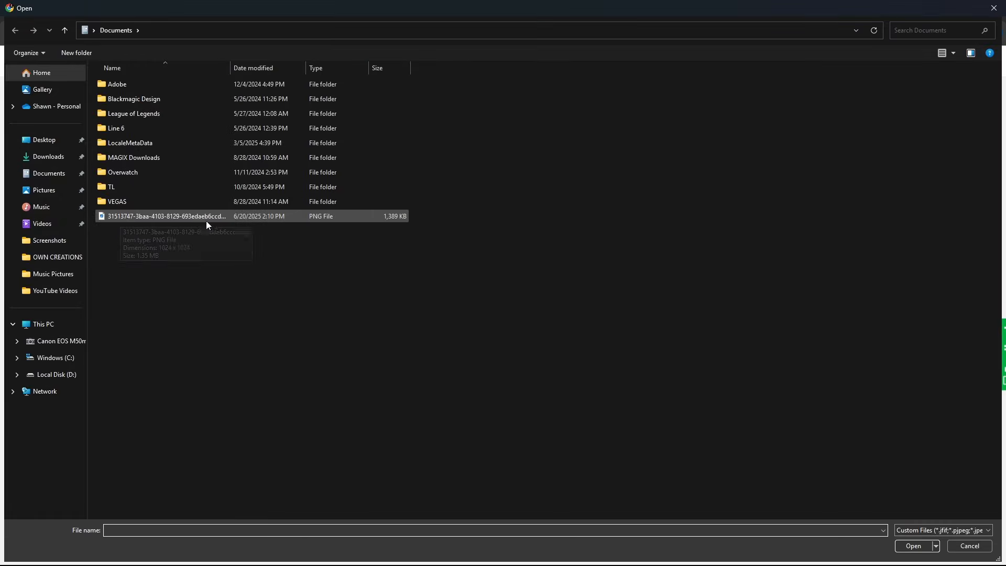
pyautogui.doubleClick(199, 219)
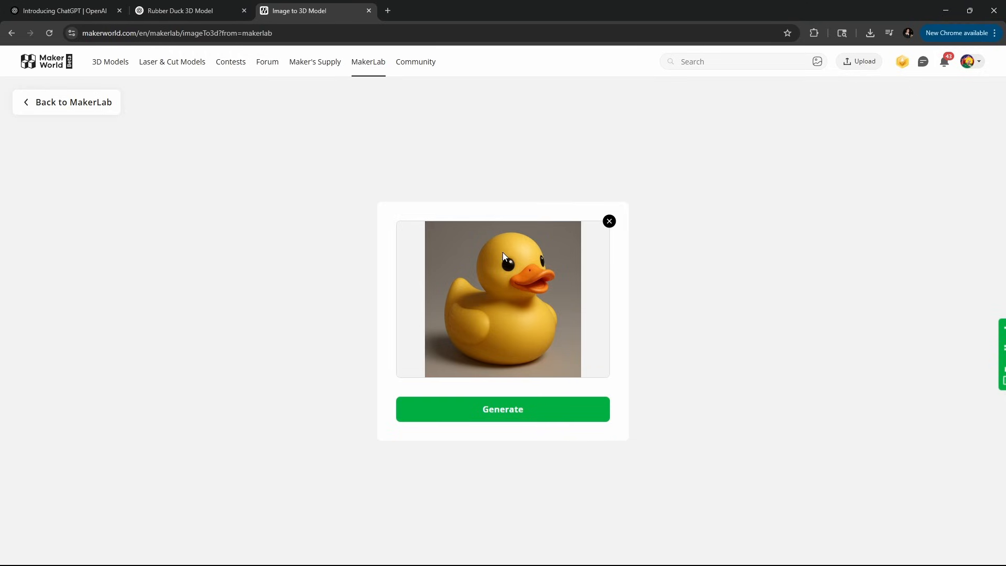
pyautogui.click(494, 415)
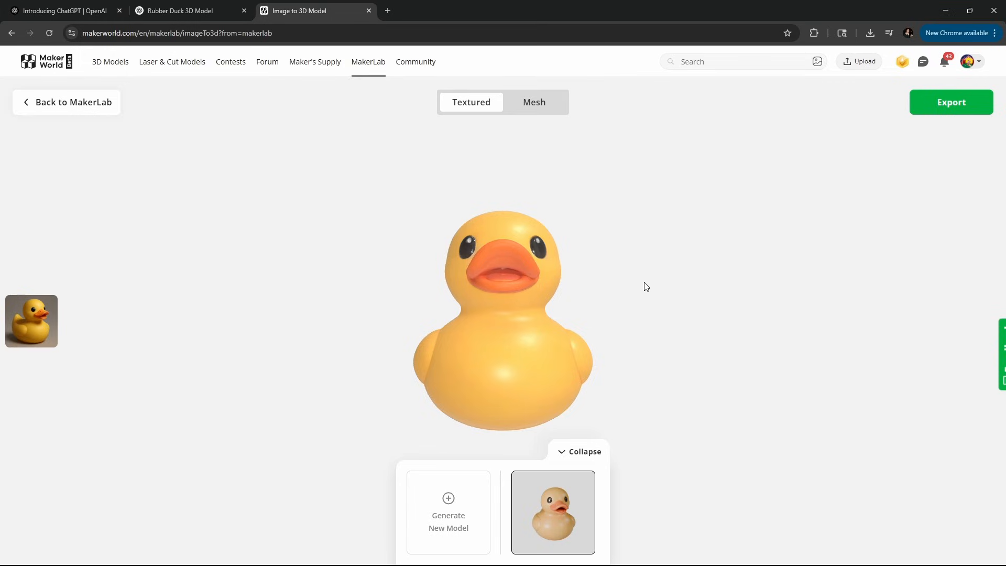
# Inspect the generated 3D duck from the front, top, back and sides.
pyautogui.moveTo(644, 284); pyautogui.dragTo(743, 330)
pyautogui.moveTo(628, 389); pyautogui.dragTo(515, 406)
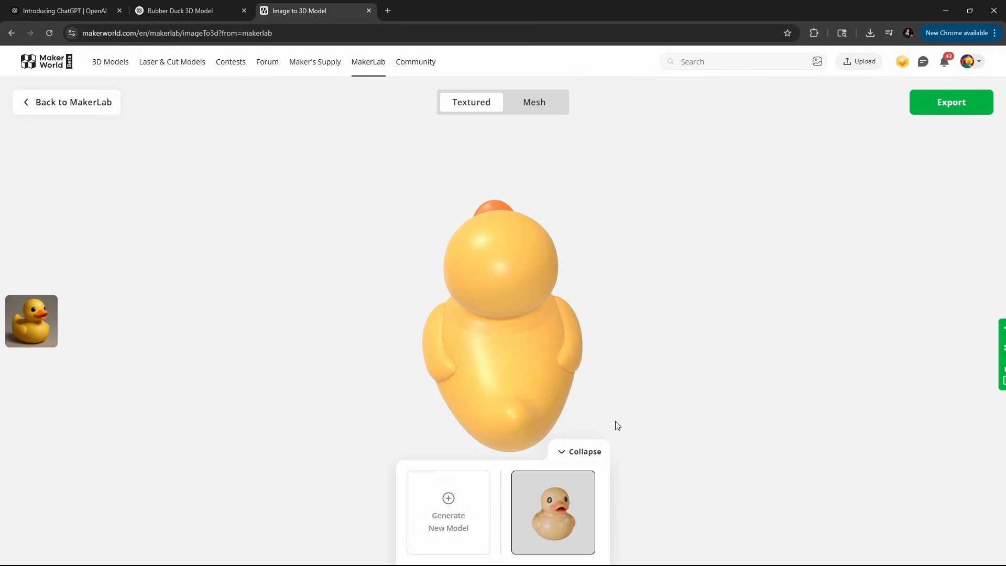
pyautogui.moveTo(631, 387); pyautogui.dragTo(580, 261)
pyautogui.moveTo(617, 354); pyautogui.dragTo(486, 315)
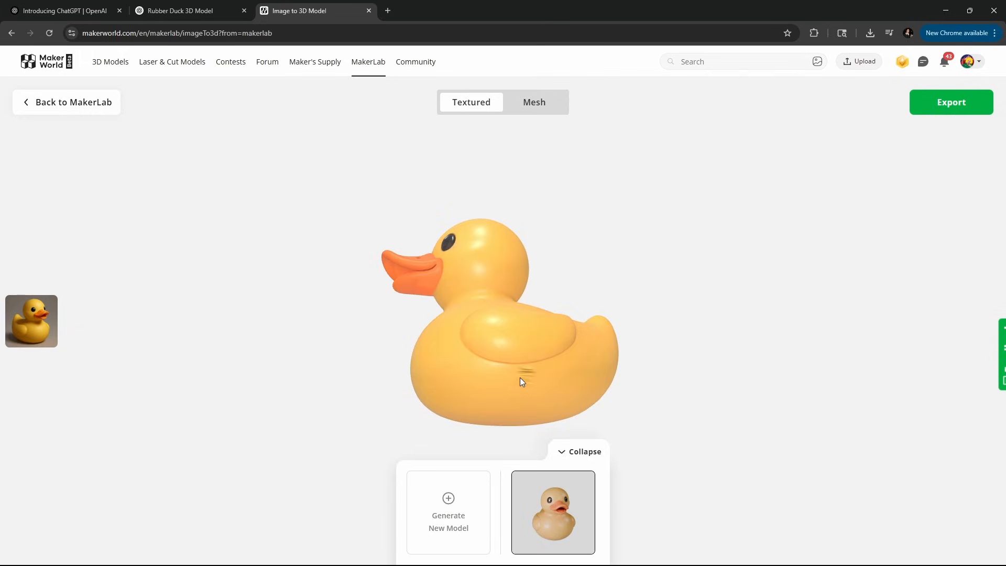
pyautogui.moveTo(571, 342); pyautogui.dragTo(505, 348)
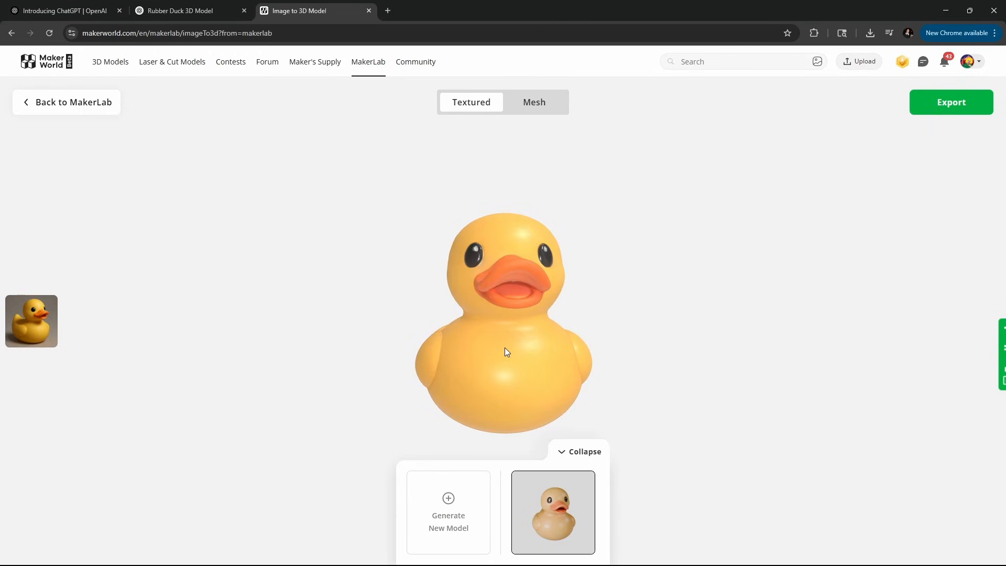
# Export the textured duck model, reviewing the MakerLab credits balance and cost before approving the charge.
pyautogui.click(933, 110)
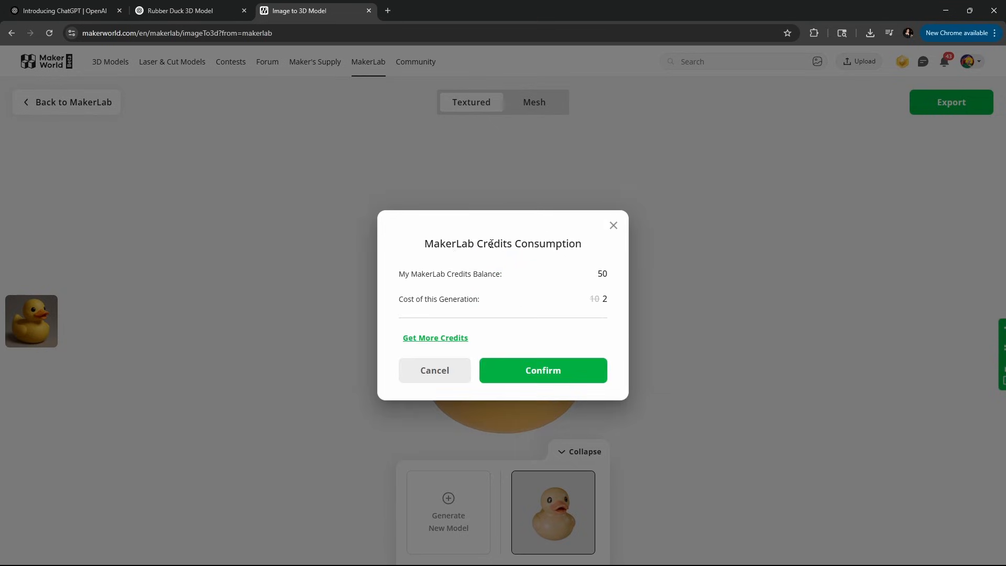
pyautogui.moveTo(480, 244); pyautogui.dragTo(615, 299)
pyautogui.click(582, 248)
pyautogui.click(592, 284)
pyautogui.click(611, 281)
pyautogui.click(614, 305)
pyautogui.moveTo(593, 301); pyautogui.dragTo(607, 301)
pyautogui.click(610, 303)
pyautogui.moveTo(593, 300); pyautogui.dragTo(601, 303)
pyautogui.click(601, 304)
pyautogui.click(532, 375)
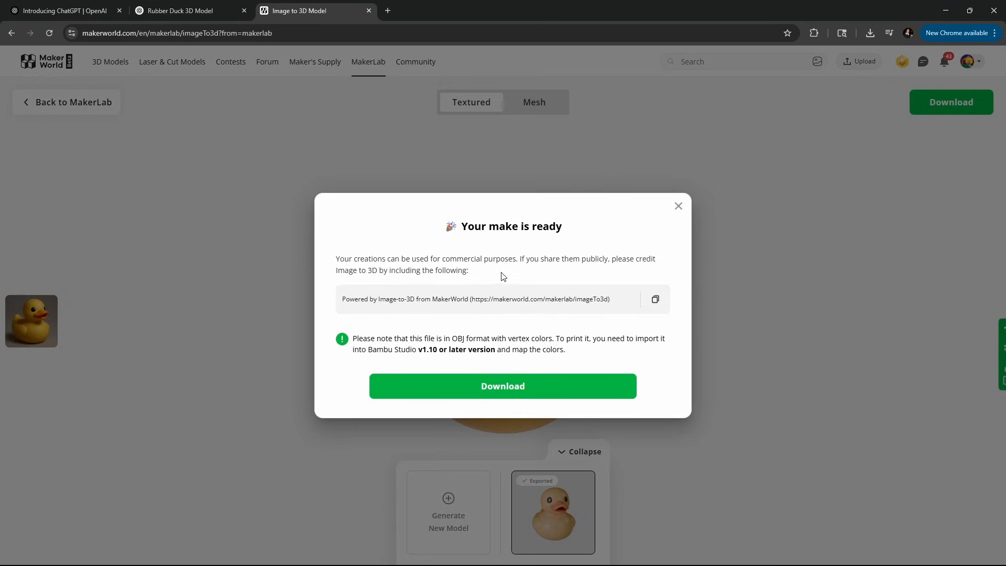
# Read the commercial-use and OBJ format notes for the finished model and download the file.
pyautogui.moveTo(442, 258); pyautogui.dragTo(520, 261)
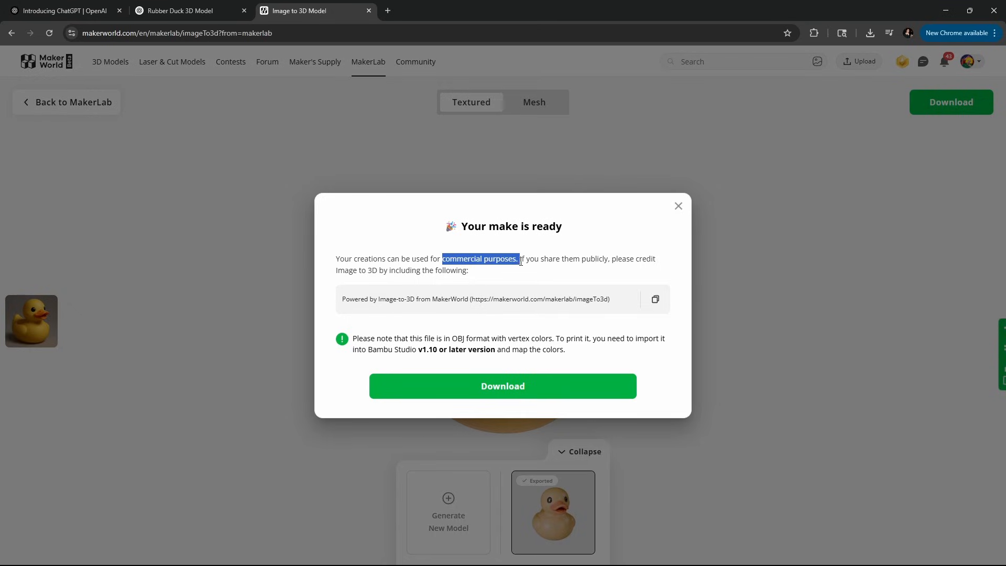
pyautogui.click(529, 278)
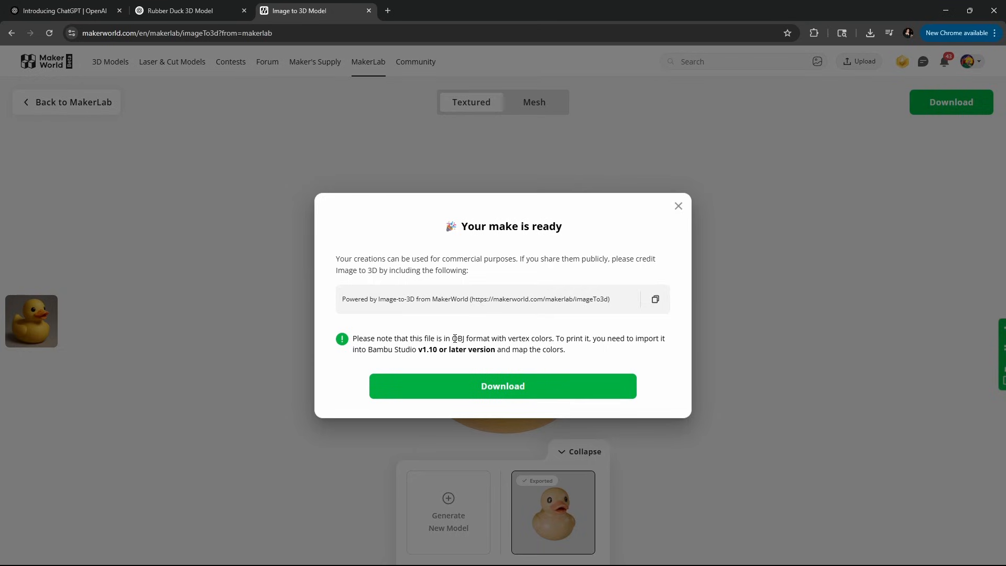
pyautogui.moveTo(453, 338); pyautogui.dragTo(470, 338)
pyautogui.click(487, 349)
pyautogui.click(503, 390)
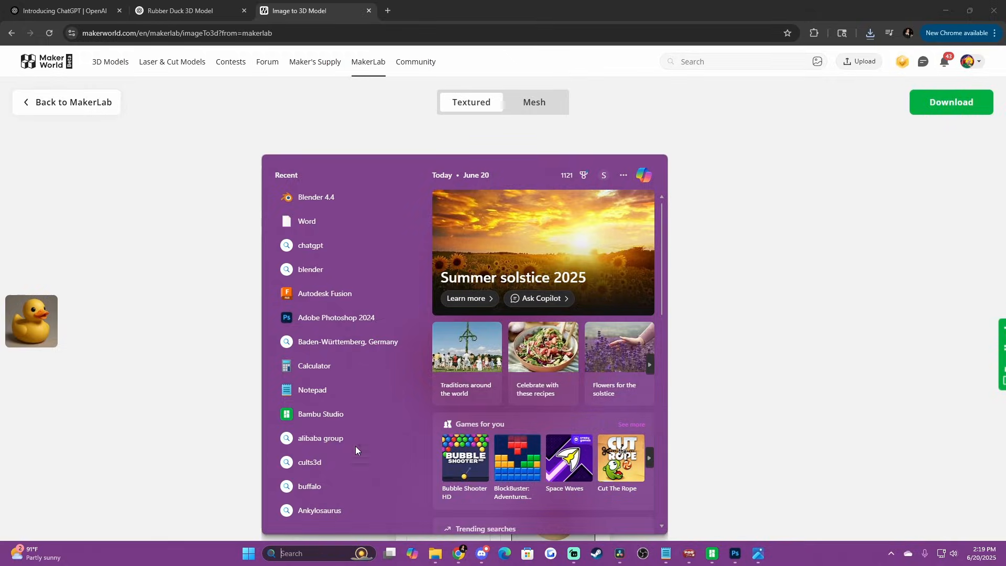
# Switch to Bambu Studio and import the downloaded model result (1).obj from the Downloads folder.
pyautogui.click(330, 416)
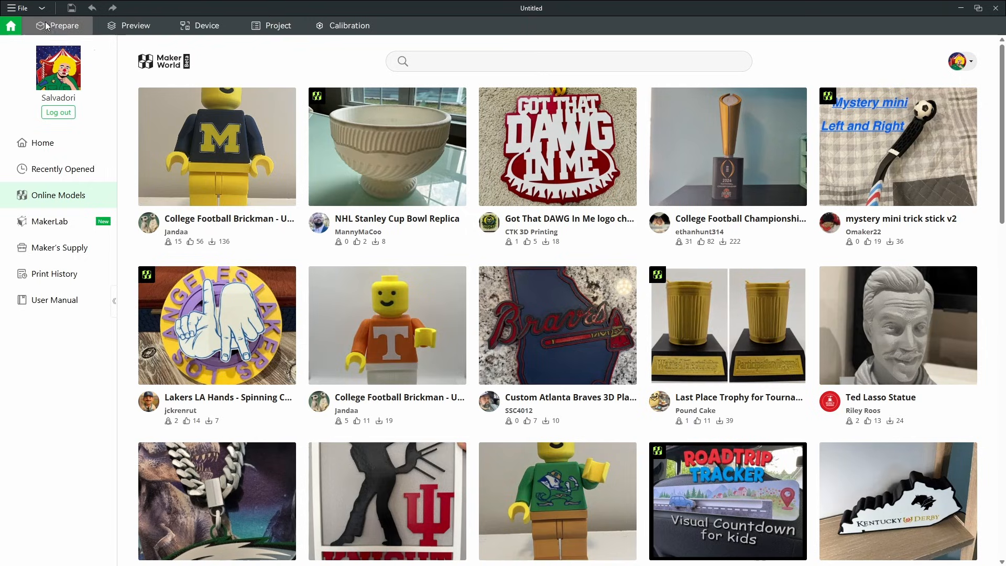
pyautogui.click(18, 7)
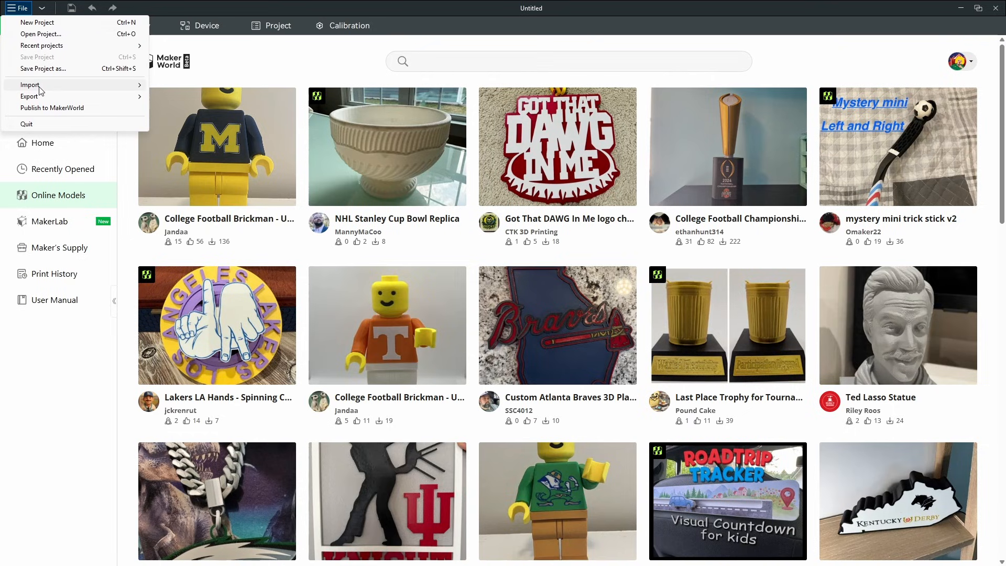
pyautogui.moveTo(37, 87)
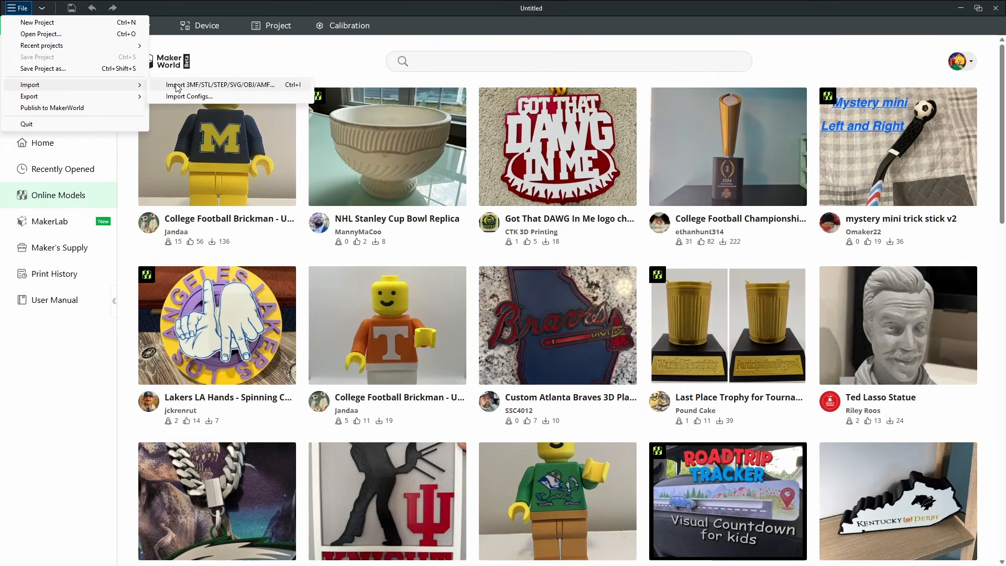
pyautogui.click(250, 87)
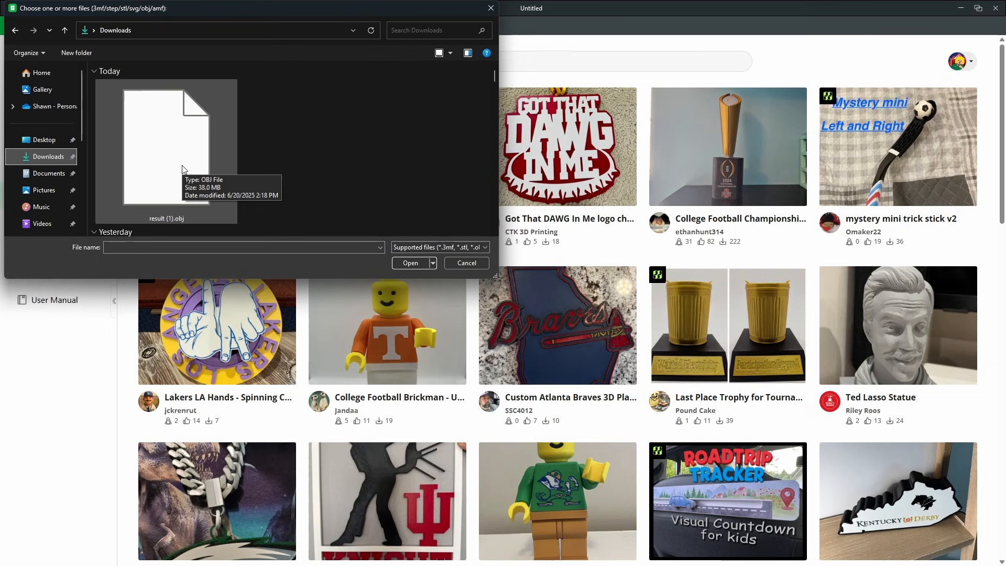
pyautogui.doubleClick(184, 169)
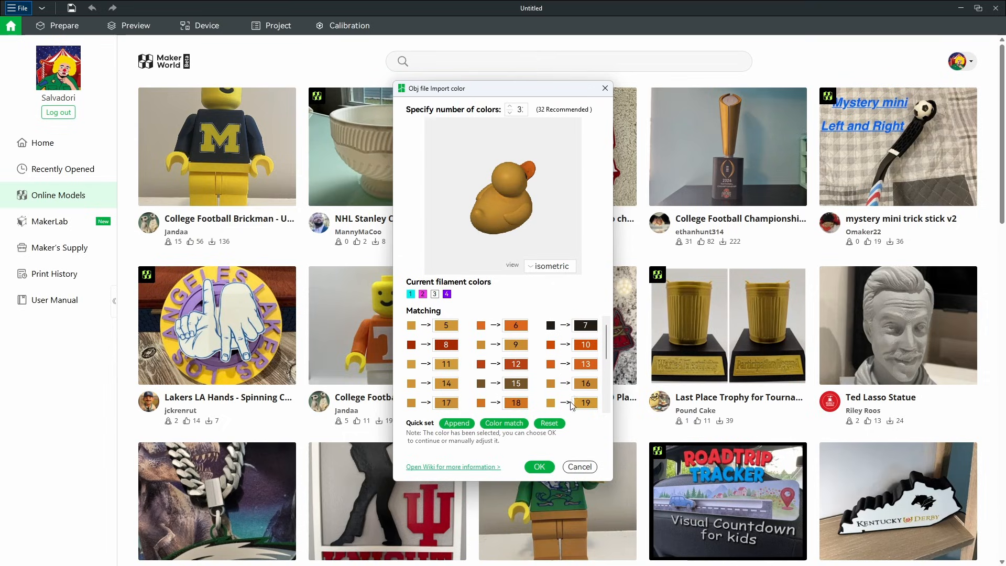
# Set the number of colors for the OBJ import to 4 and accept the color matching.
pyautogui.doubleClick(520, 110)
pyautogui.write('2')
pyautogui.click(511, 109)
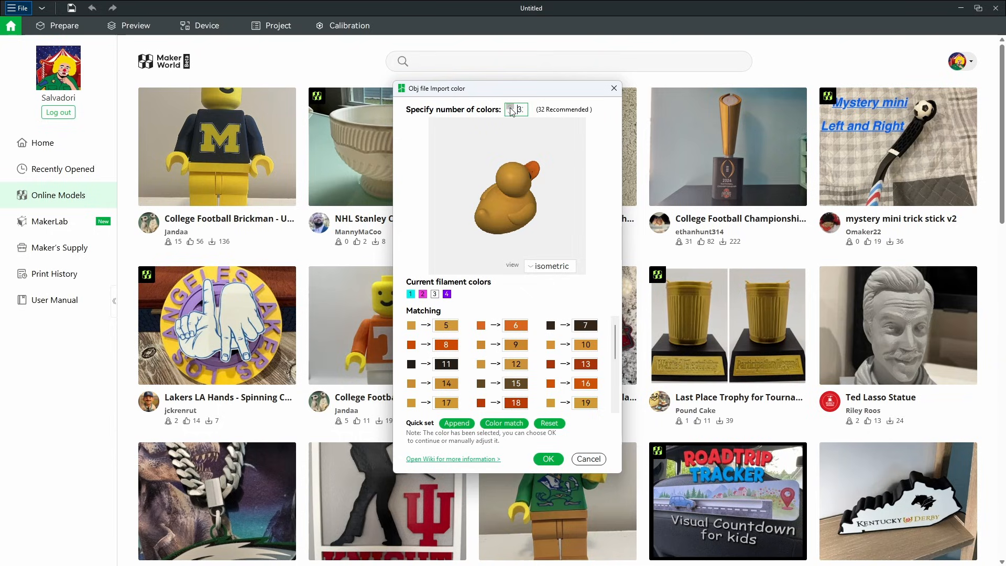
pyautogui.click(509, 114)
pyautogui.click(509, 113)
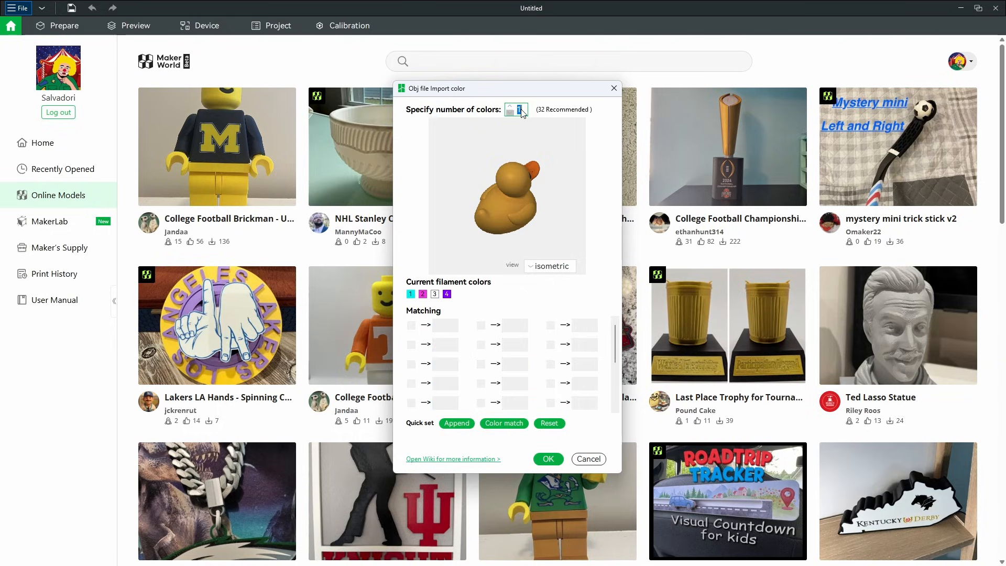
pyautogui.click(510, 113)
pyautogui.click(523, 111)
pyautogui.press('BackSpace')
pyautogui.press('BackSpace')
pyautogui.write('4')
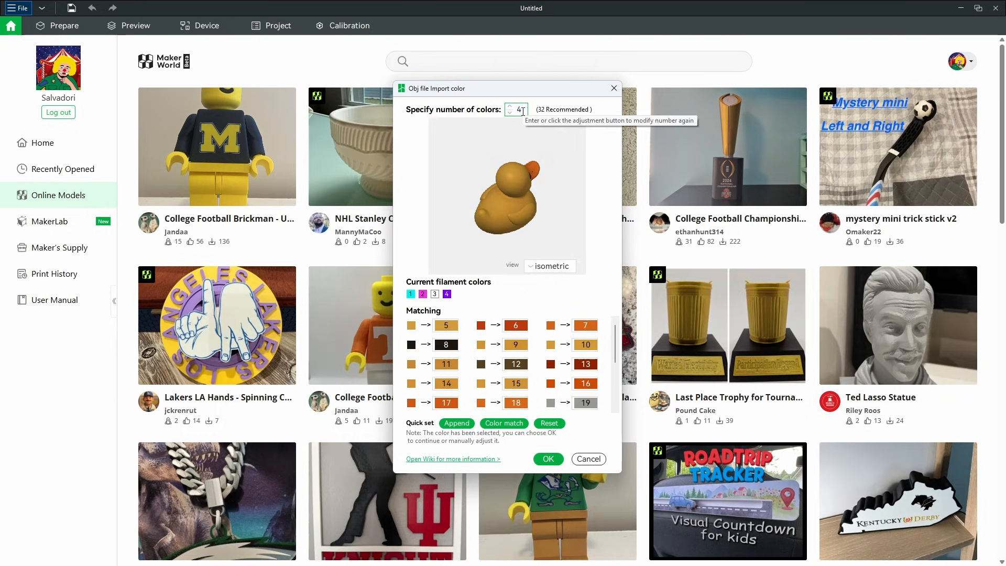
pyautogui.click(550, 223)
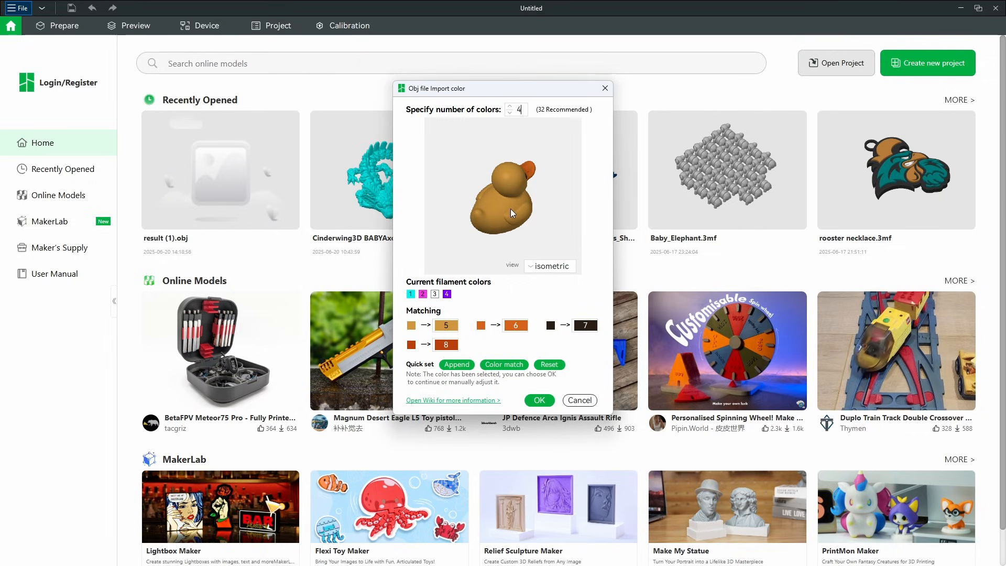
pyautogui.click(539, 402)
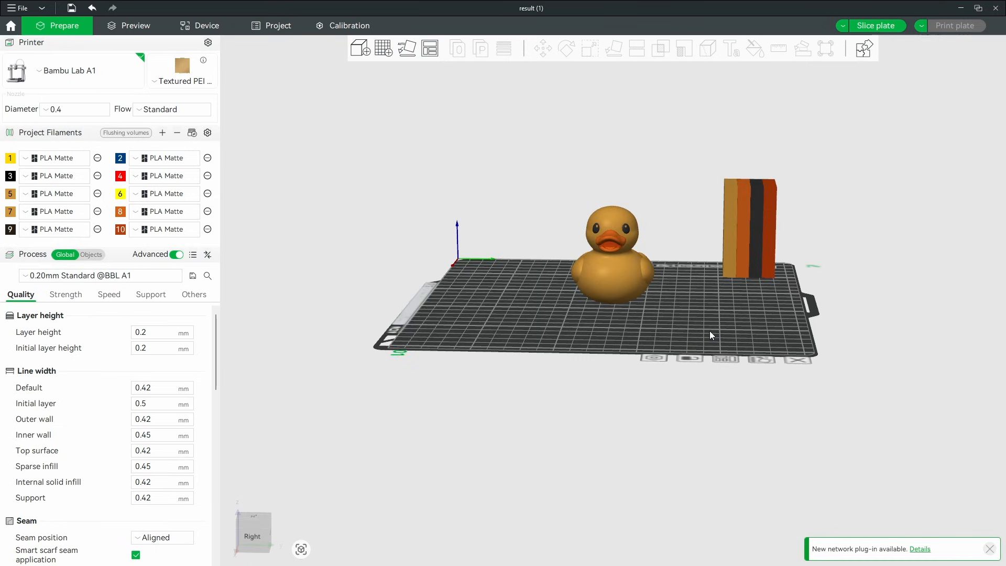
# Inspect the imported duck's colors and the contact between its rounded base and the build plate.
pyautogui.moveTo(710, 331); pyautogui.dragTo(417, 241)
pyautogui.click(587, 381)
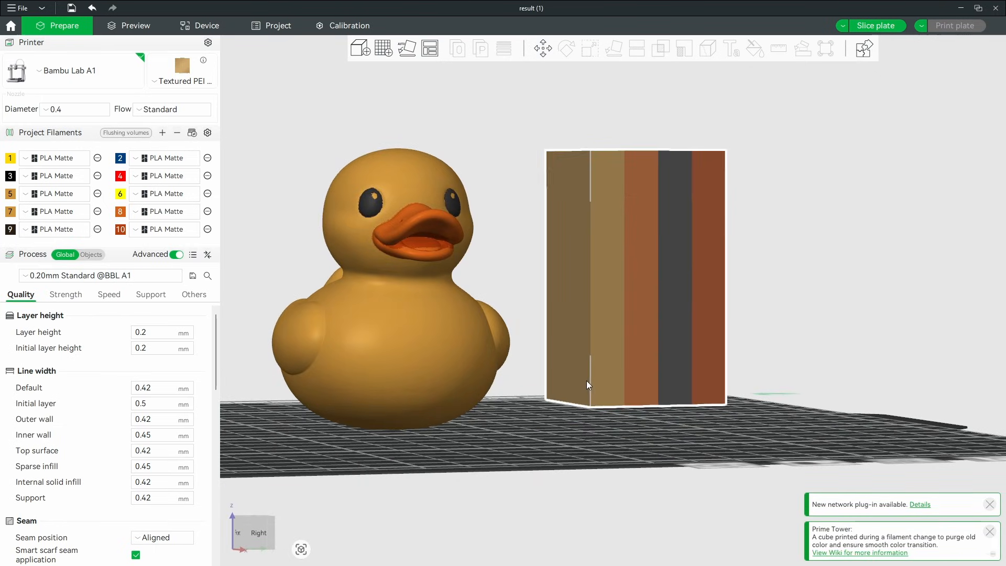
pyautogui.click(569, 430)
pyautogui.moveTo(569, 430); pyautogui.dragTo(573, 440)
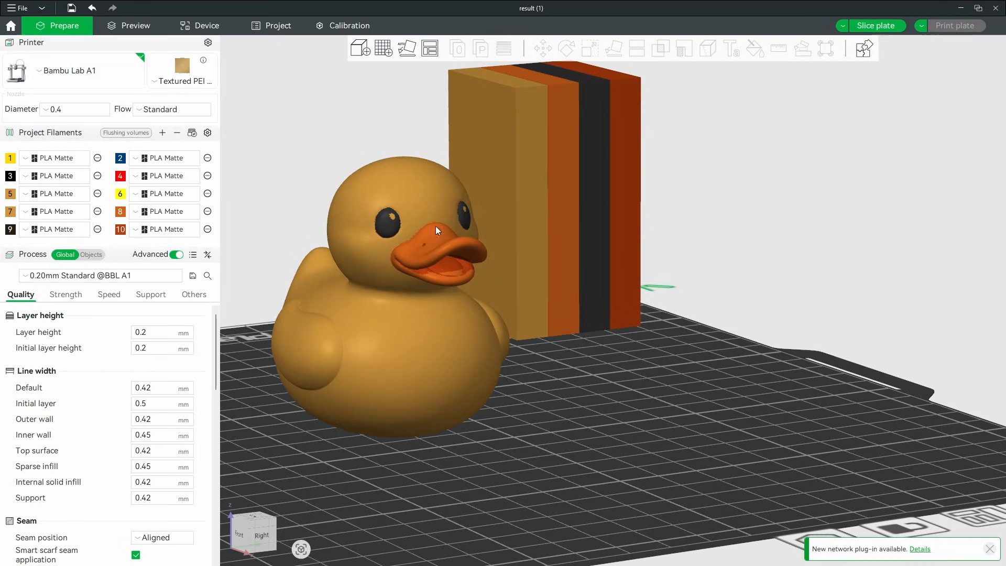
pyautogui.moveTo(524, 323); pyautogui.dragTo(748, 379)
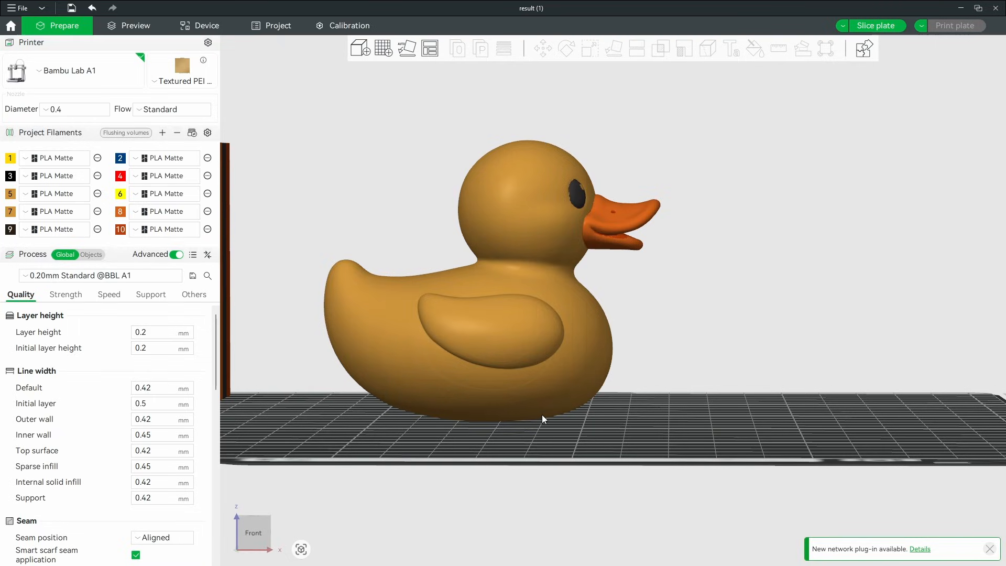
pyautogui.moveTo(601, 415); pyautogui.dragTo(722, 414)
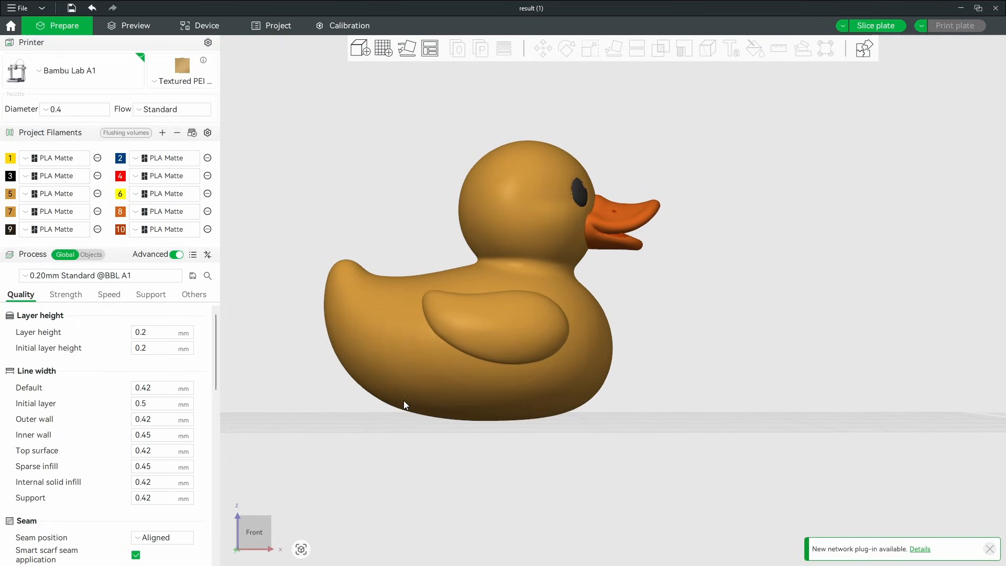
pyautogui.moveTo(587, 451); pyautogui.dragTo(589, 452)
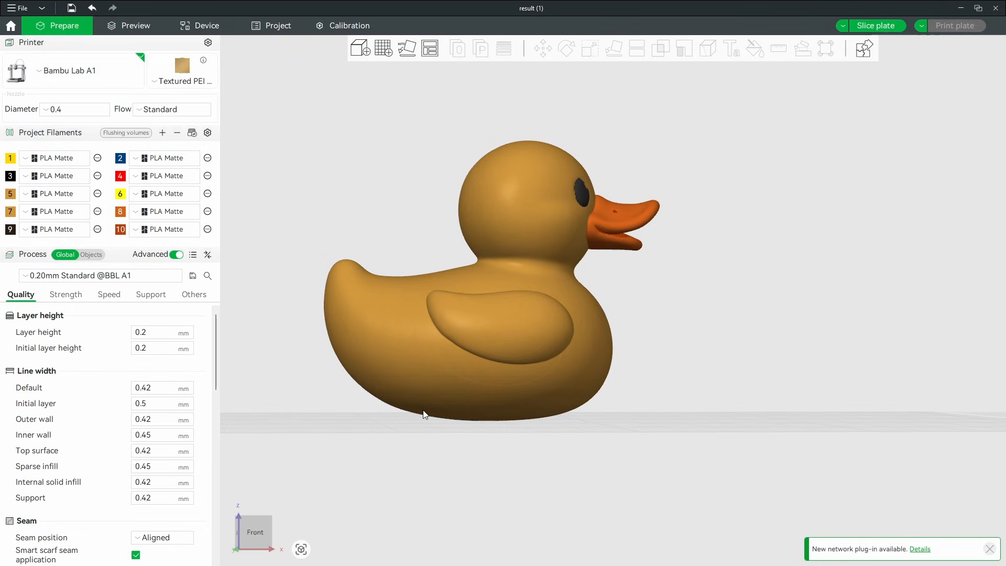
pyautogui.click(524, 336)
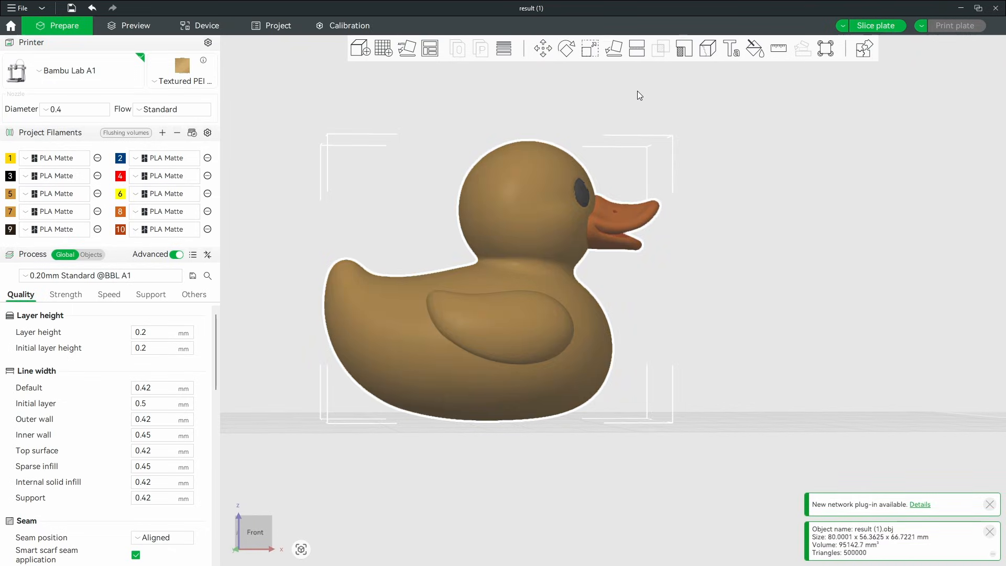
pyautogui.click(640, 51)
pyautogui.moveTo(493, 227); pyautogui.dragTo(501, 357)
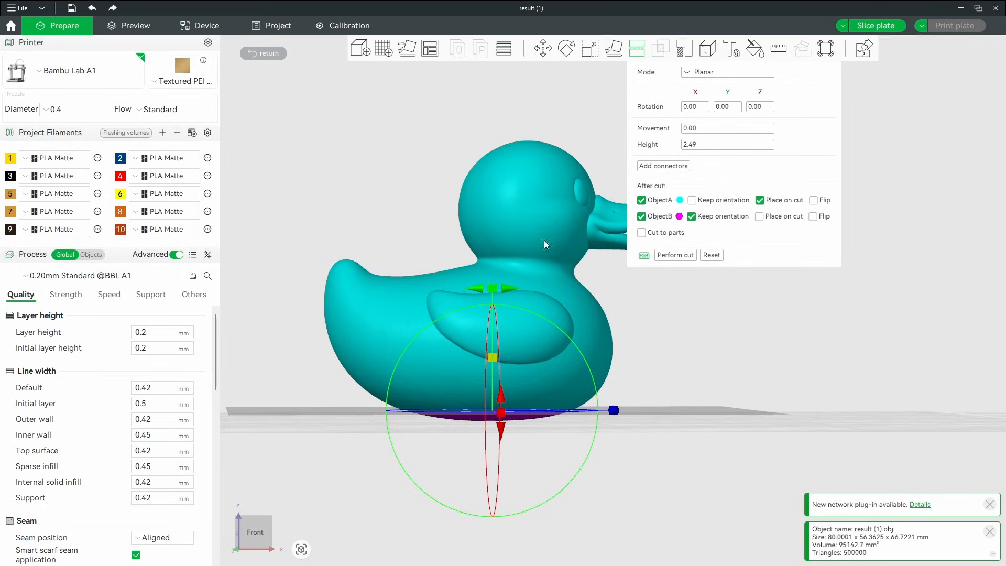
pyautogui.click(131, 27)
pyautogui.click(65, 26)
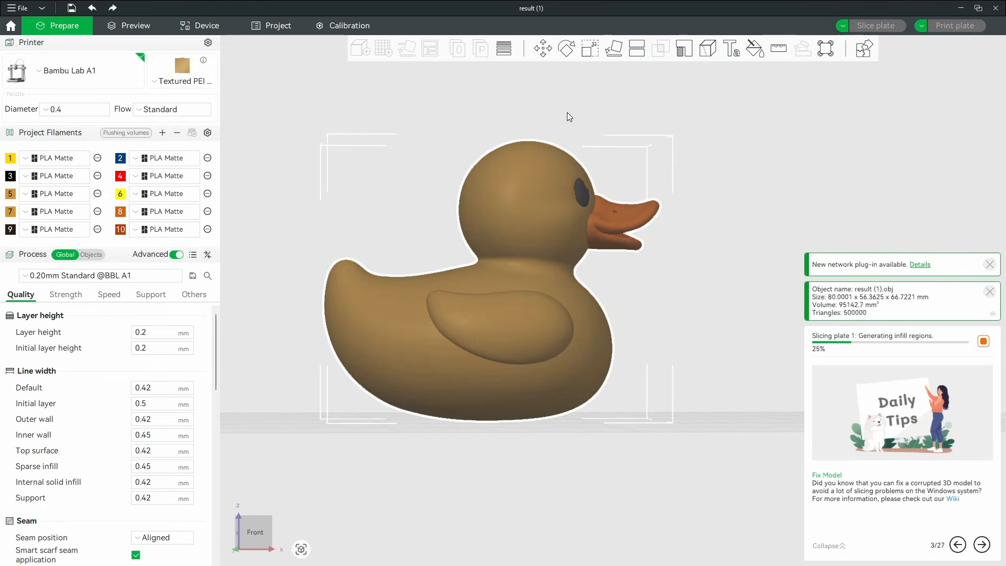
# Cut the duck with a horizontal plane about 3.49 mm above its lowest point to flatten the base.
pyautogui.click(634, 49)
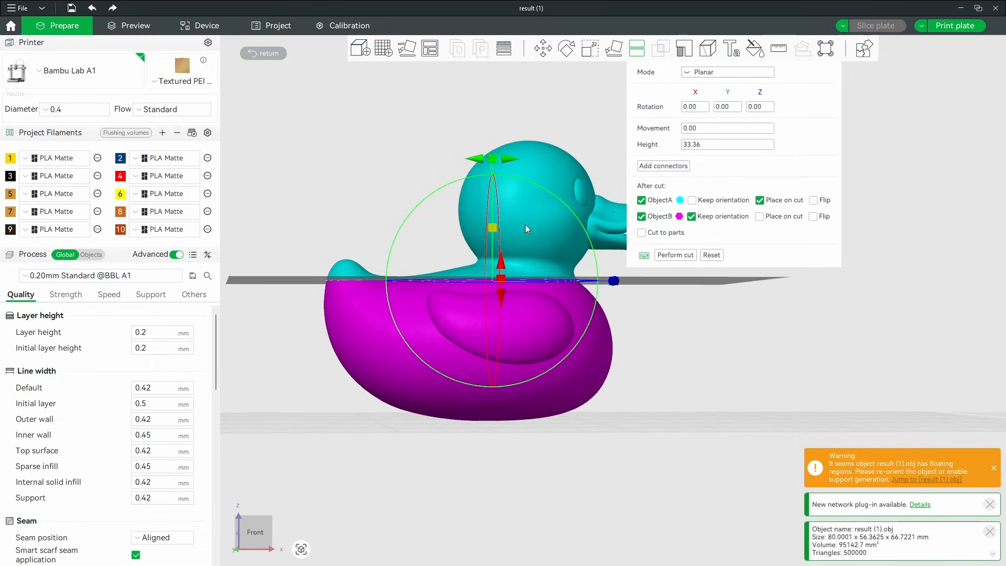
pyautogui.moveTo(491, 226); pyautogui.dragTo(488, 353)
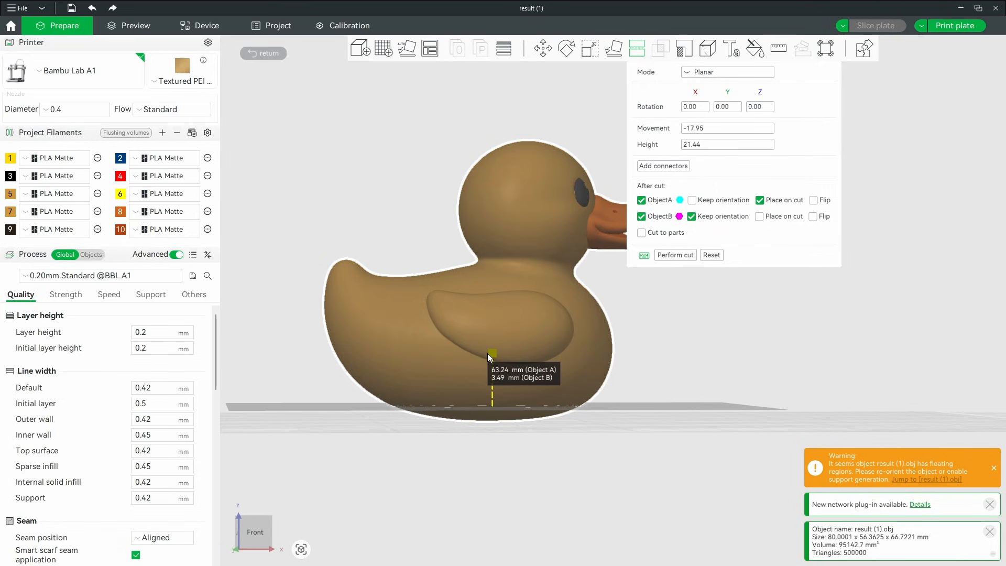
pyautogui.click(678, 254)
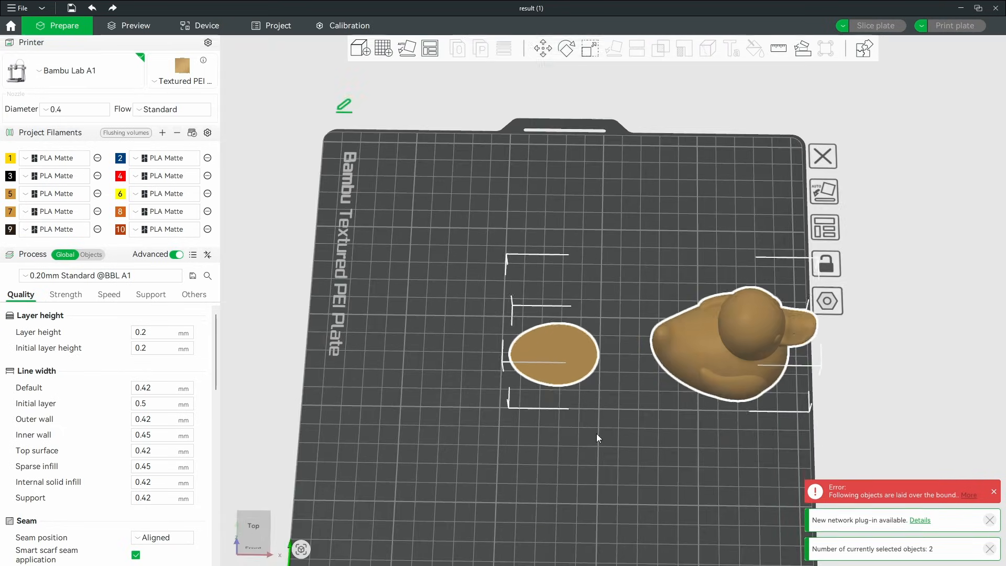
# Delete the cut-off base slice and center the remaining duck on the build plate.
pyautogui.click(556, 366)
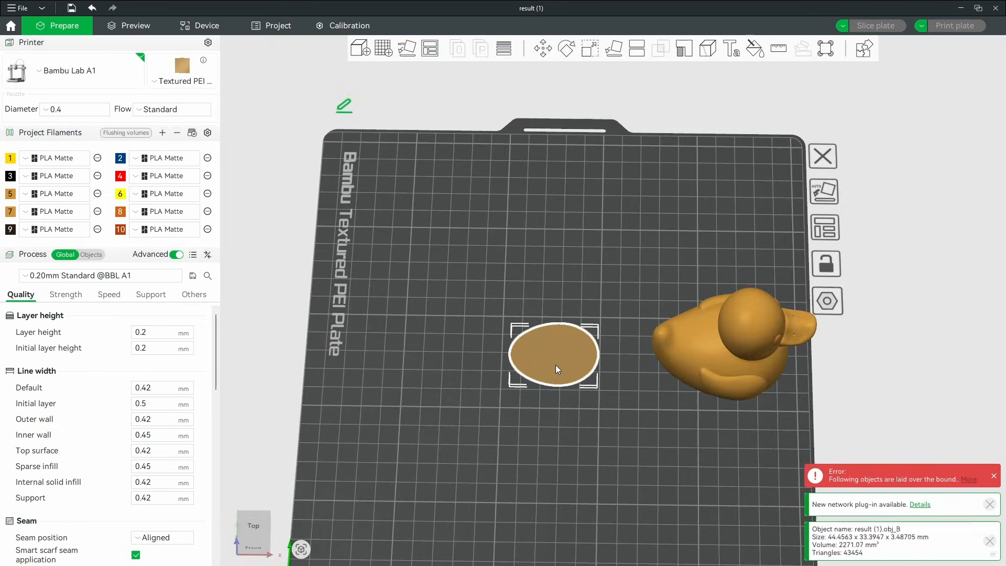
pyautogui.press('Delete')
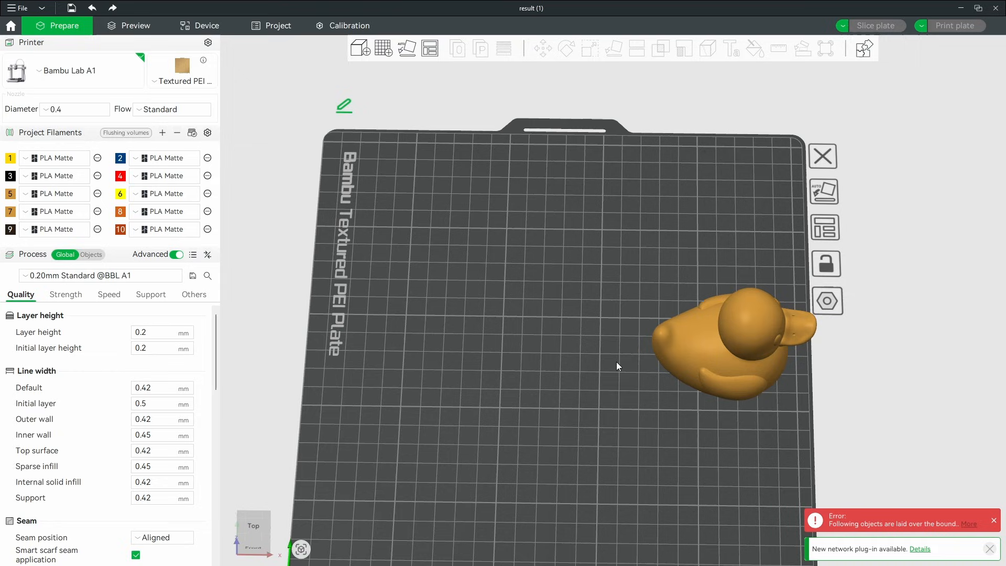
pyautogui.rightClick(729, 351)
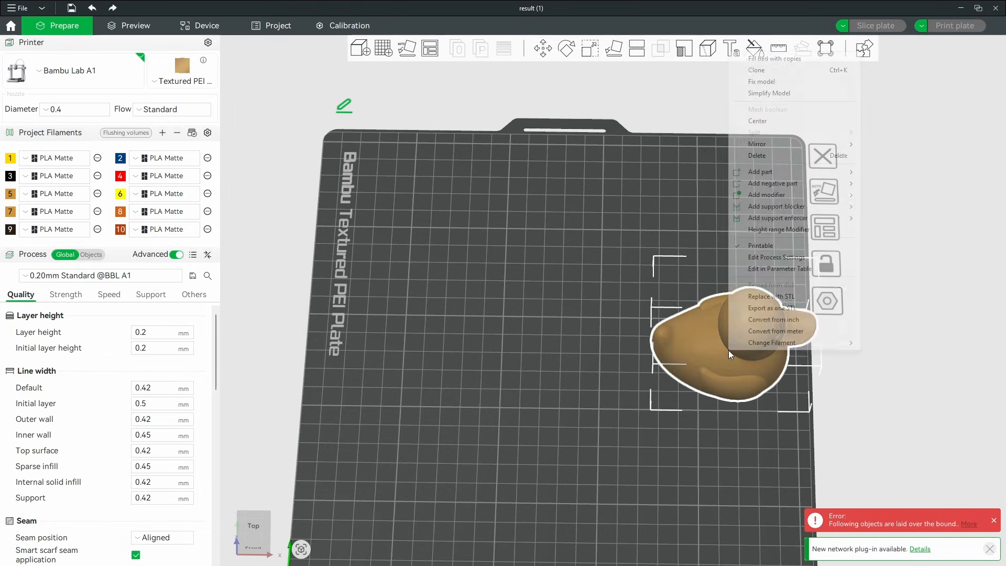
pyautogui.click(756, 122)
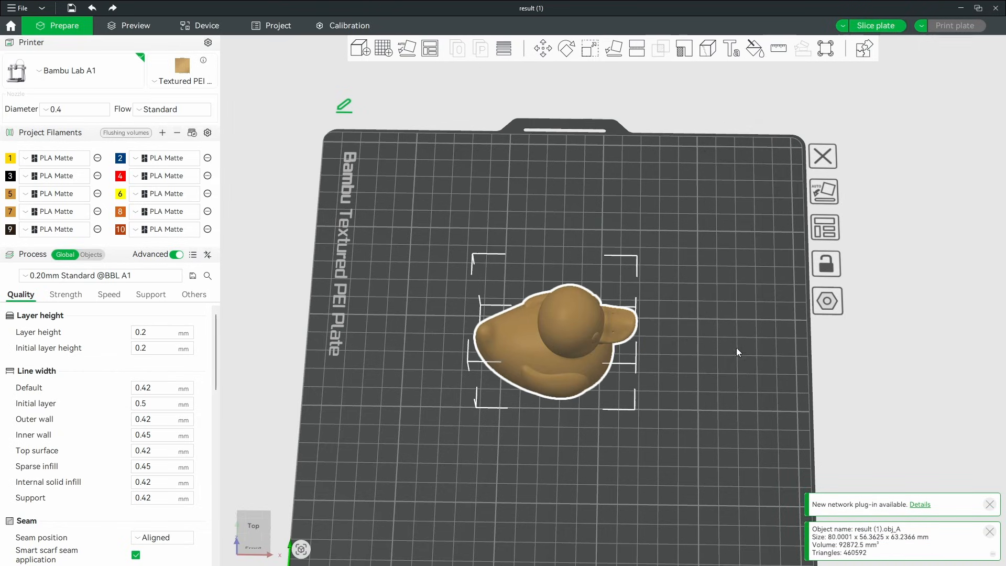
# Set the seam position in the quality settings to Back.
pyautogui.moveTo(737, 348); pyautogui.dragTo(668, 383)
pyautogui.scroll(6, 725, 360)
pyautogui.scroll(-5, 733, 370)
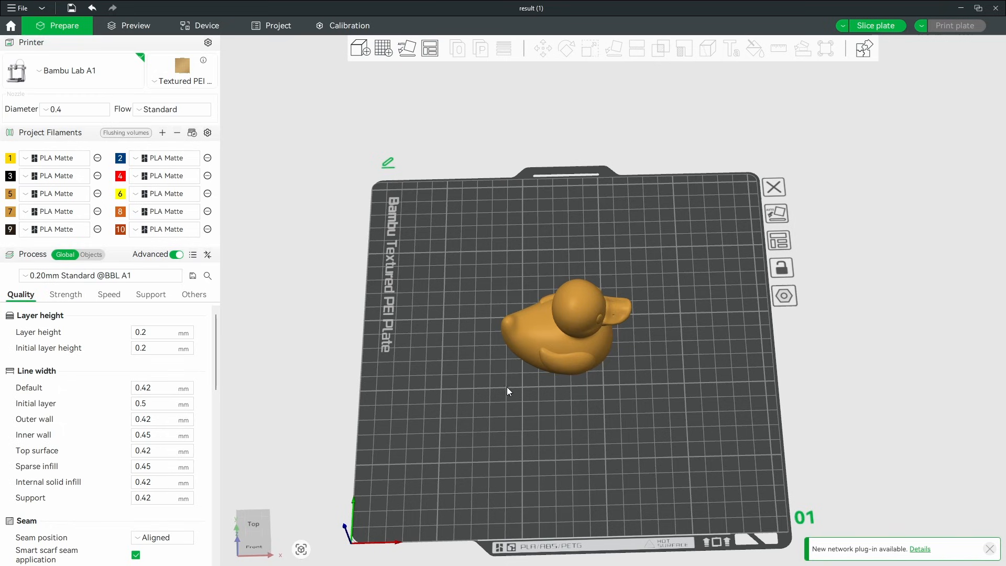
pyautogui.moveTo(513, 393); pyautogui.dragTo(451, 440)
pyautogui.scroll(-1, 152, 519)
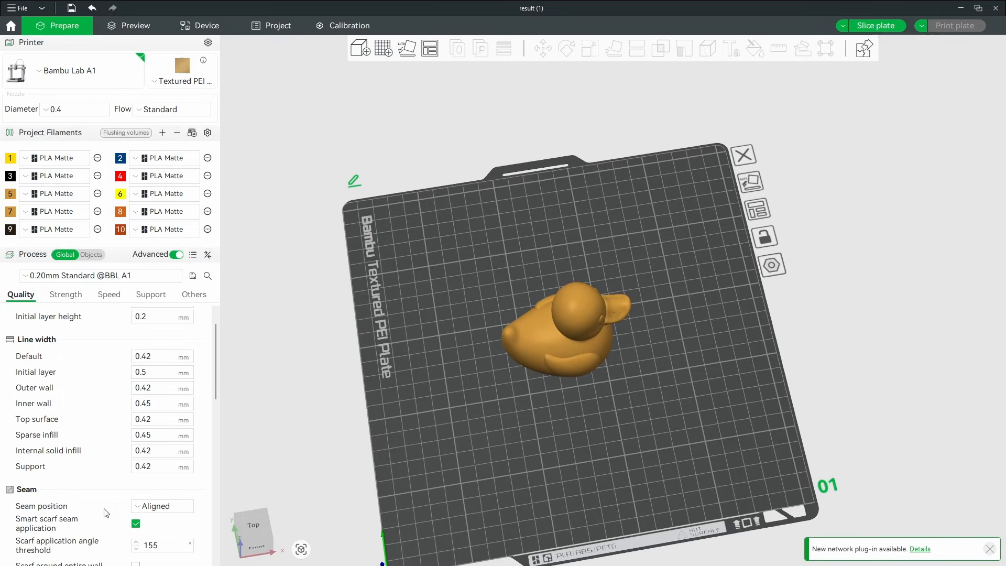
pyautogui.click(155, 511)
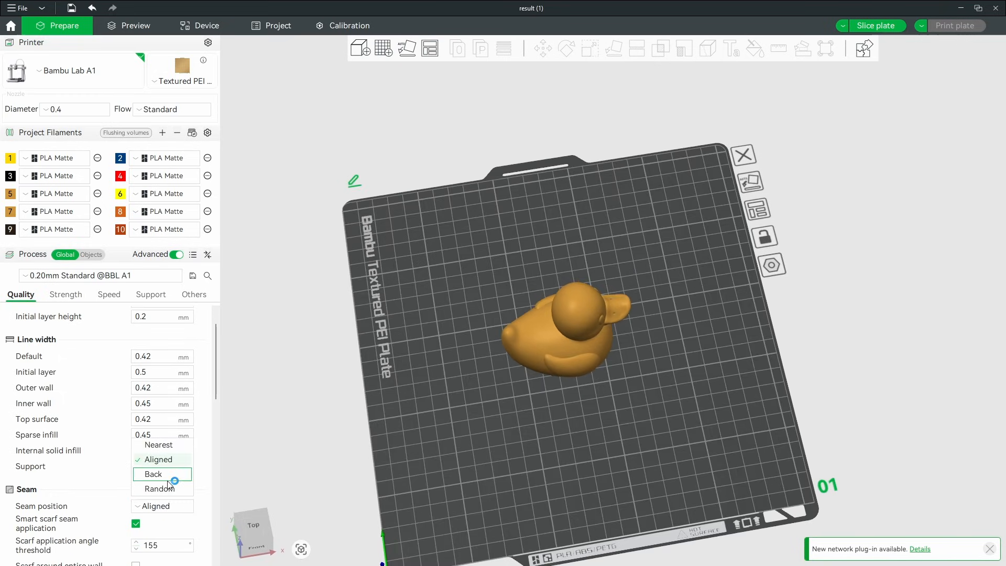
pyautogui.click(168, 475)
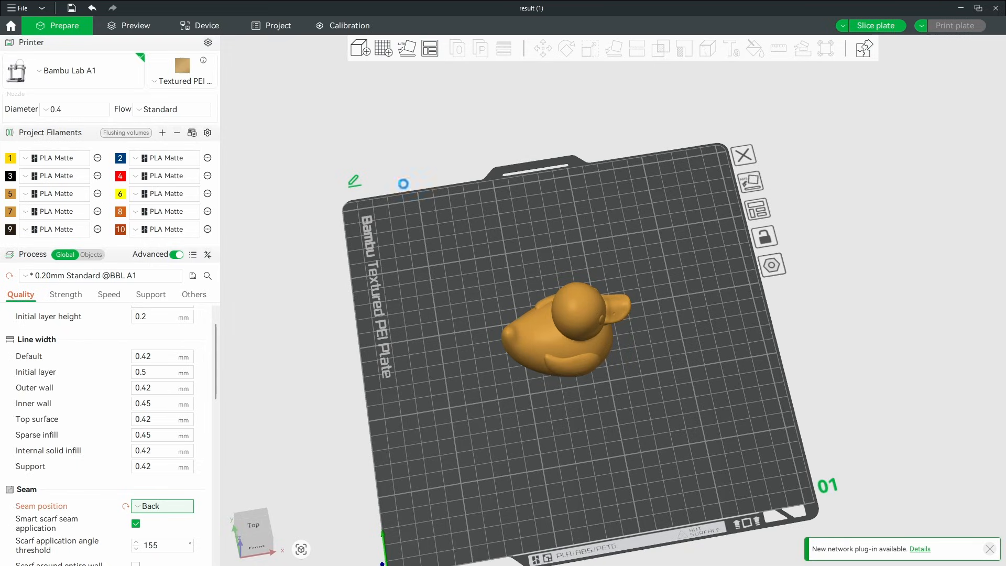
# Rotate the duck on the plate so its tail faces the back and its beak faces the front.
pyautogui.moveTo(439, 199); pyautogui.dragTo(548, 282)
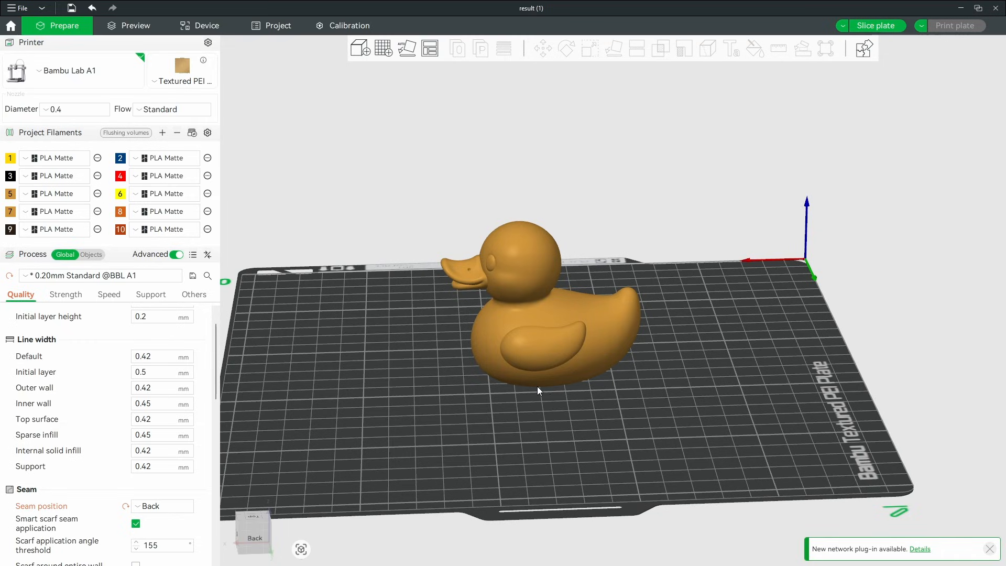
pyautogui.moveTo(538, 388); pyautogui.dragTo(579, 394)
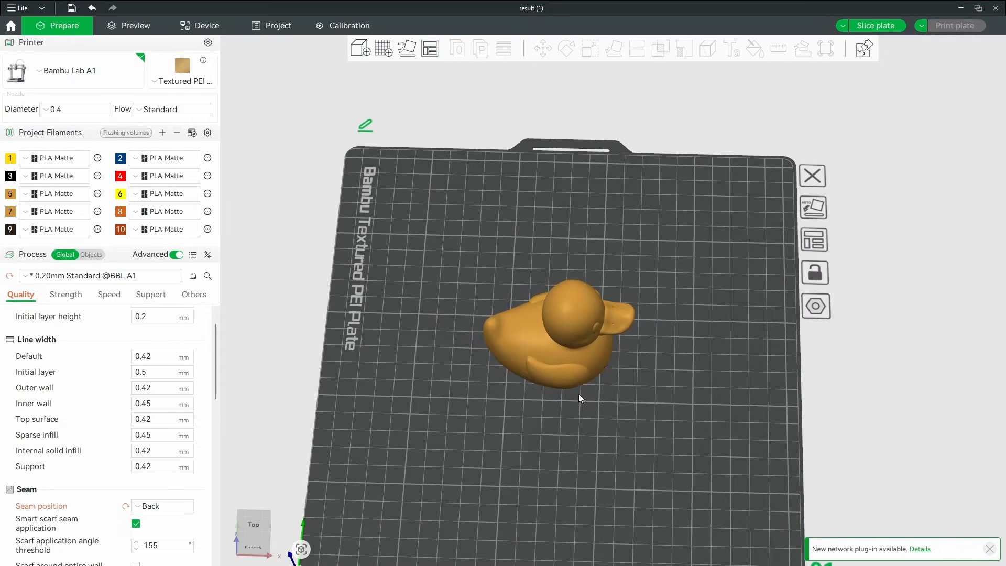
pyautogui.click(577, 375)
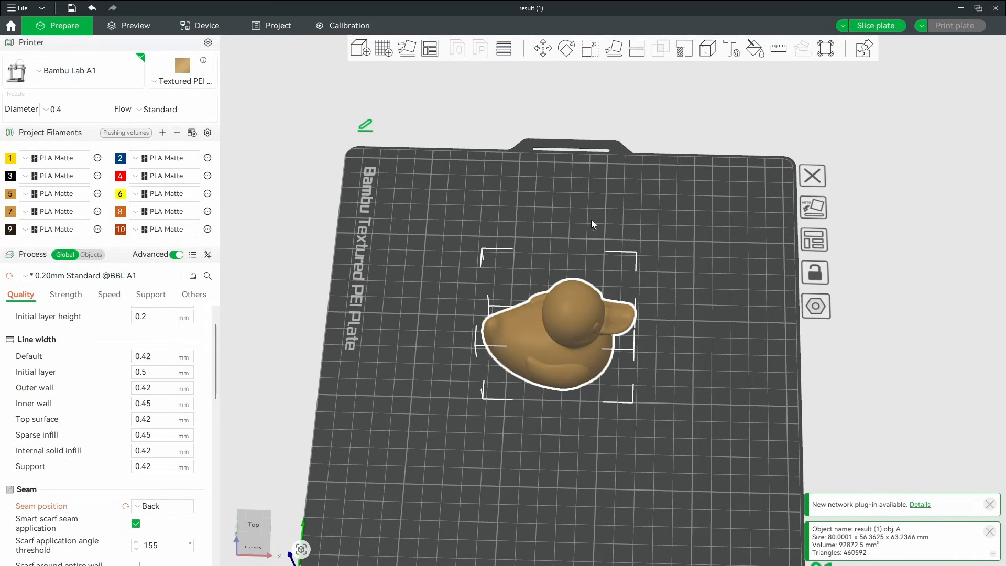
pyautogui.click(568, 51)
pyautogui.moveTo(688, 333); pyautogui.dragTo(560, 379)
pyautogui.click(704, 440)
# Examine the duck's flattened base and overhanging beak from the side.
pyautogui.moveTo(705, 443); pyautogui.dragTo(322, 442)
pyautogui.moveTo(666, 390); pyautogui.dragTo(683, 373)
pyautogui.scroll(7, 743, 386)
pyautogui.scroll(2, 686, 385)
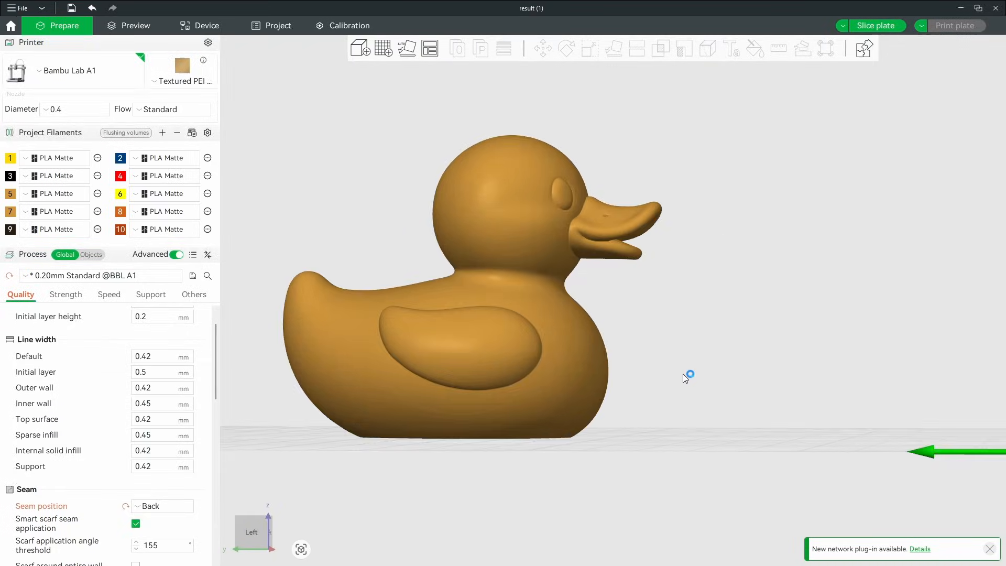
pyautogui.scroll(1, 684, 373)
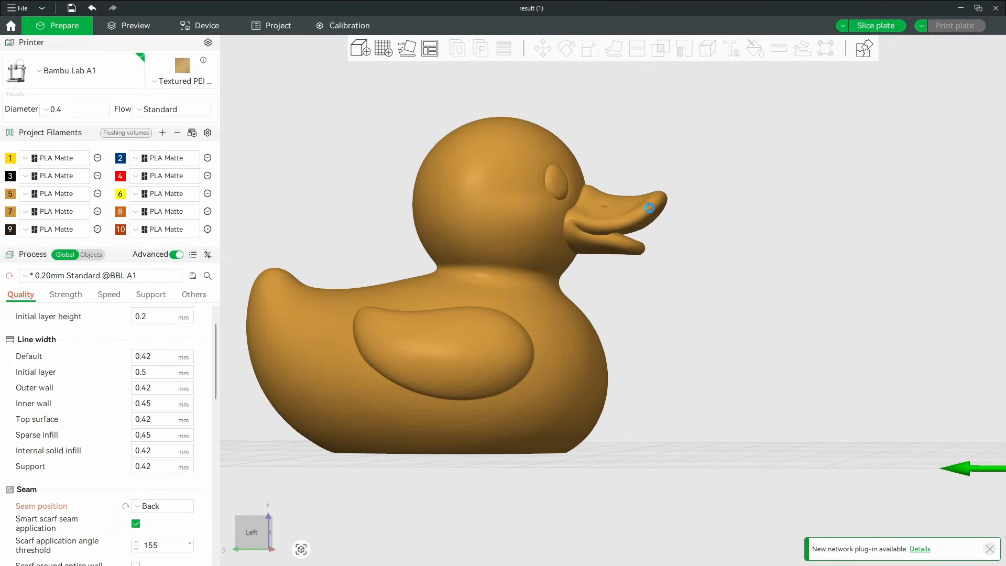
pyautogui.moveTo(708, 347); pyautogui.dragTo(709, 352)
pyautogui.moveTo(601, 410); pyautogui.dragTo(696, 411, button='right')
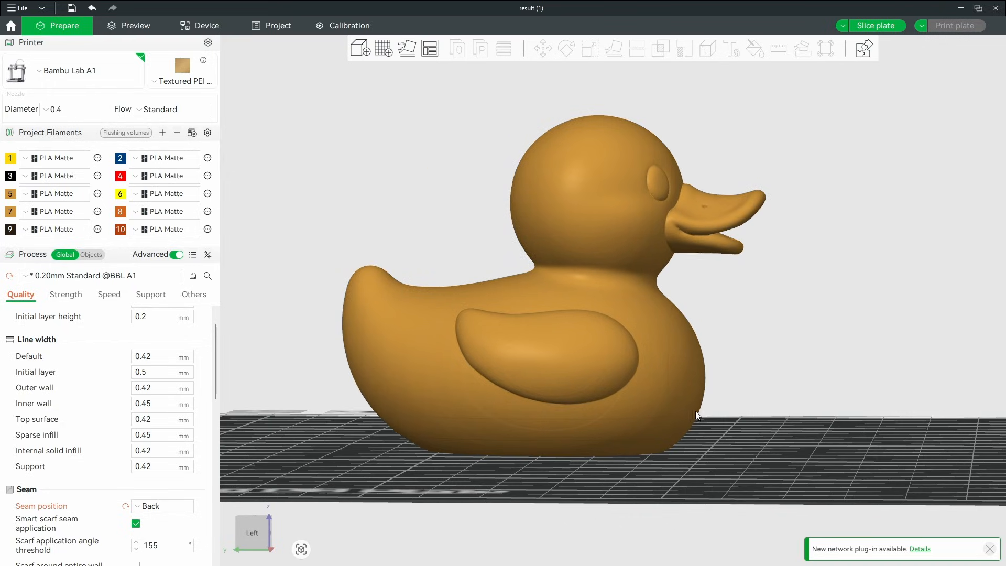
# Undo the last changes to the duck's placement on the build plate.
pyautogui.hotkey('ctrl', 'z')
pyautogui.hotkey('ctrl', 'z')
pyautogui.hotkey('ctrl', 'z')
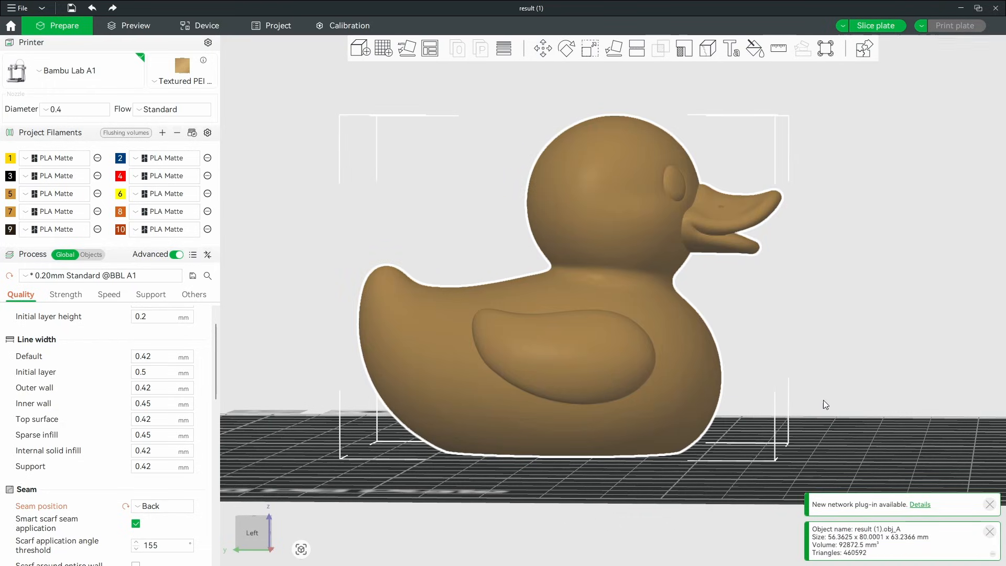
pyautogui.moveTo(823, 400); pyautogui.dragTo(673, 439)
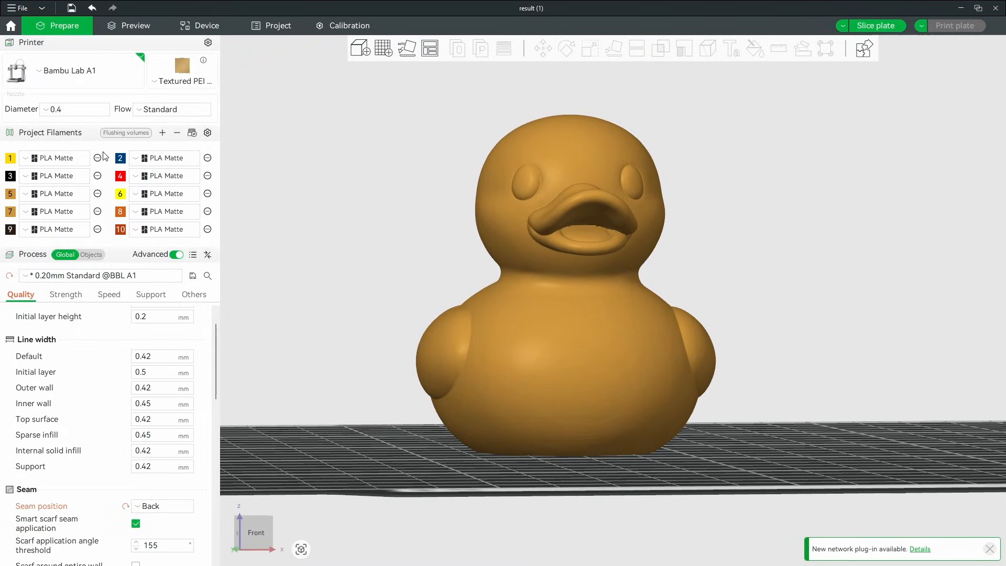
# Enable tree(auto) supports for the duck and restrict them to the build plate only.
pyautogui.click(150, 295)
pyautogui.scroll(1, 138, 331)
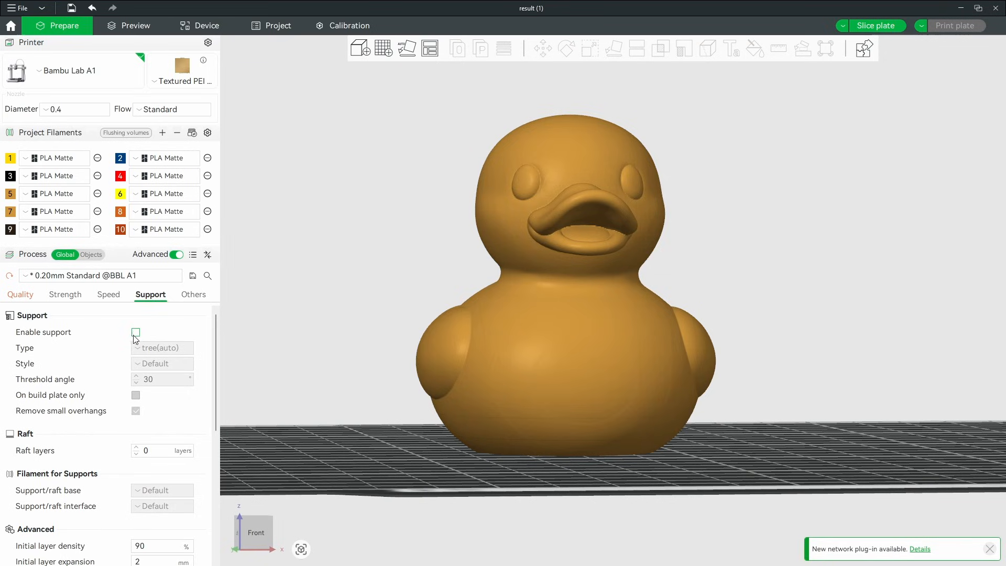
pyautogui.click(136, 332)
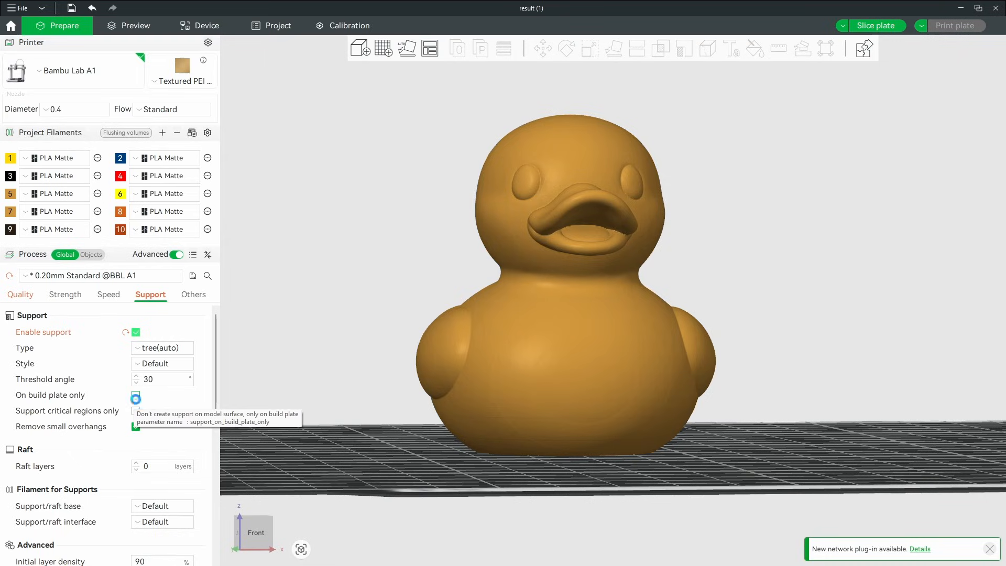
pyautogui.click(136, 396)
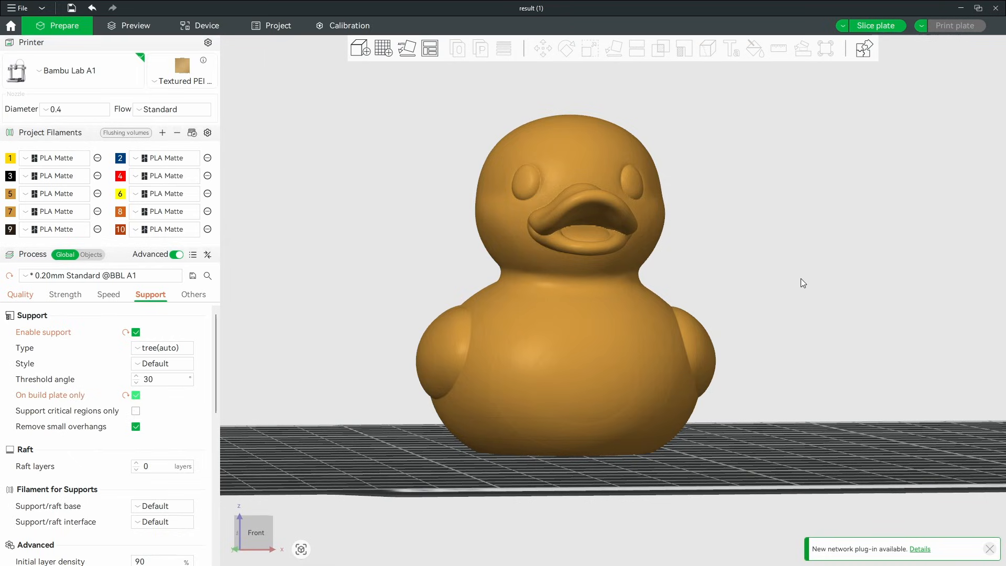
# Slice the plate and inspect the tree supports under the beak and the seam along the duck's back.
pyautogui.click(879, 27)
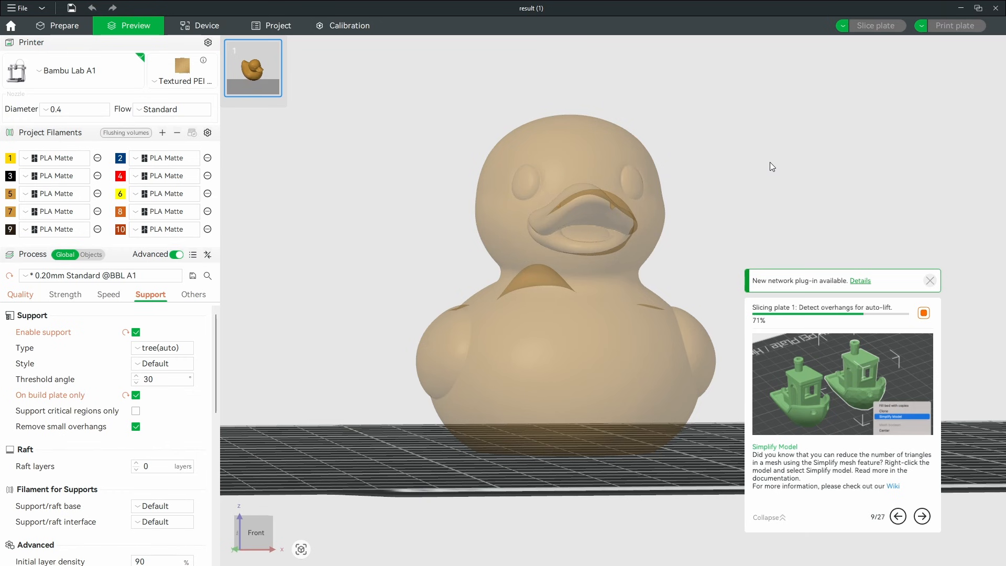
pyautogui.moveTo(658, 159); pyautogui.dragTo(486, 254)
pyautogui.moveTo(623, 260); pyautogui.dragTo(642, 267)
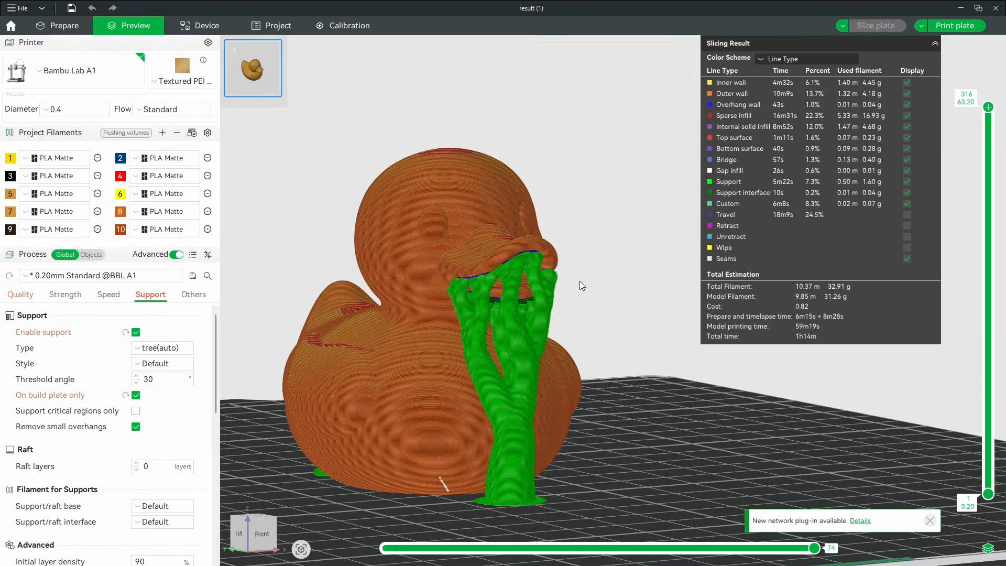
pyautogui.moveTo(580, 285); pyautogui.dragTo(628, 275)
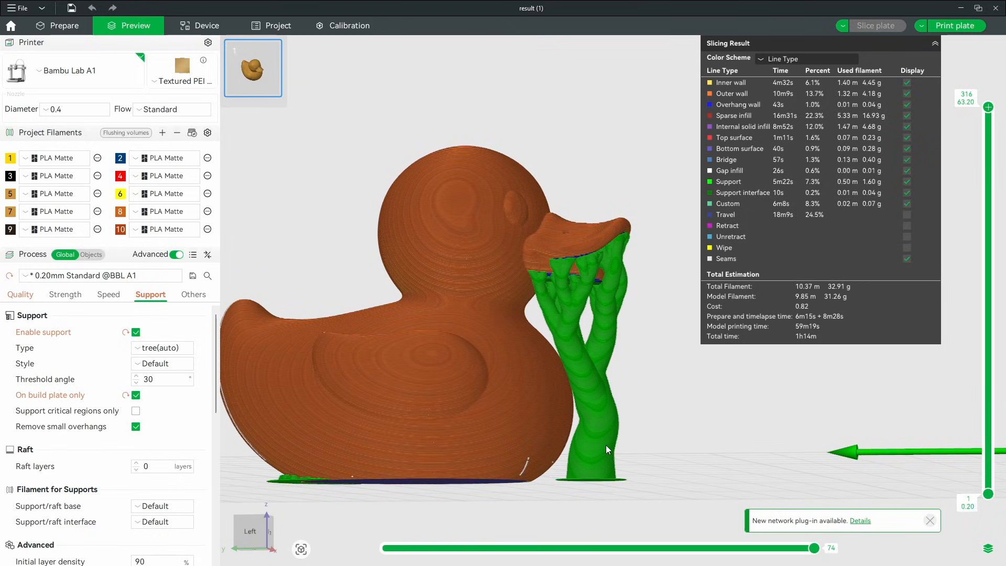
pyautogui.moveTo(683, 407); pyautogui.dragTo(436, 503)
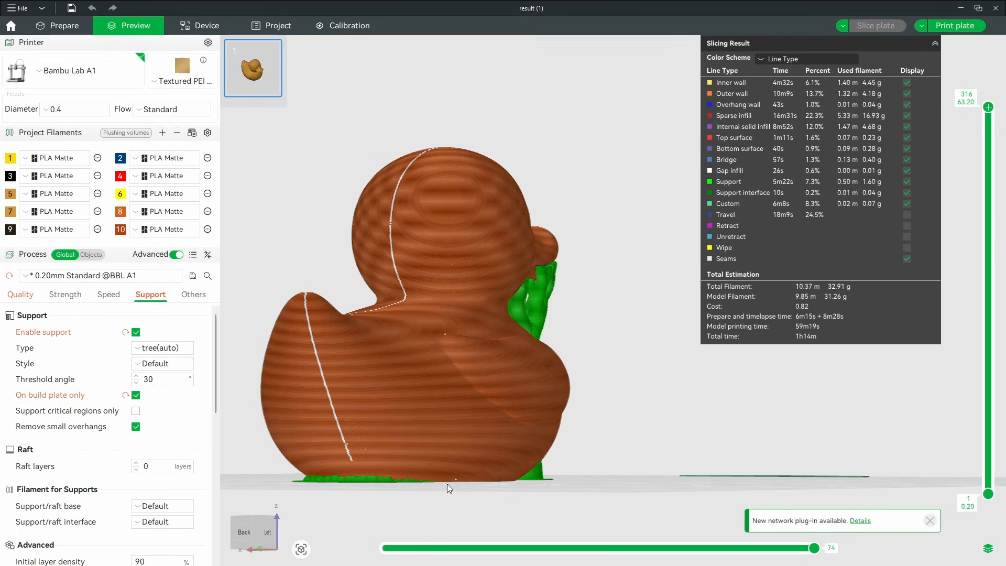
pyautogui.moveTo(294, 263); pyautogui.dragTo(304, 265)
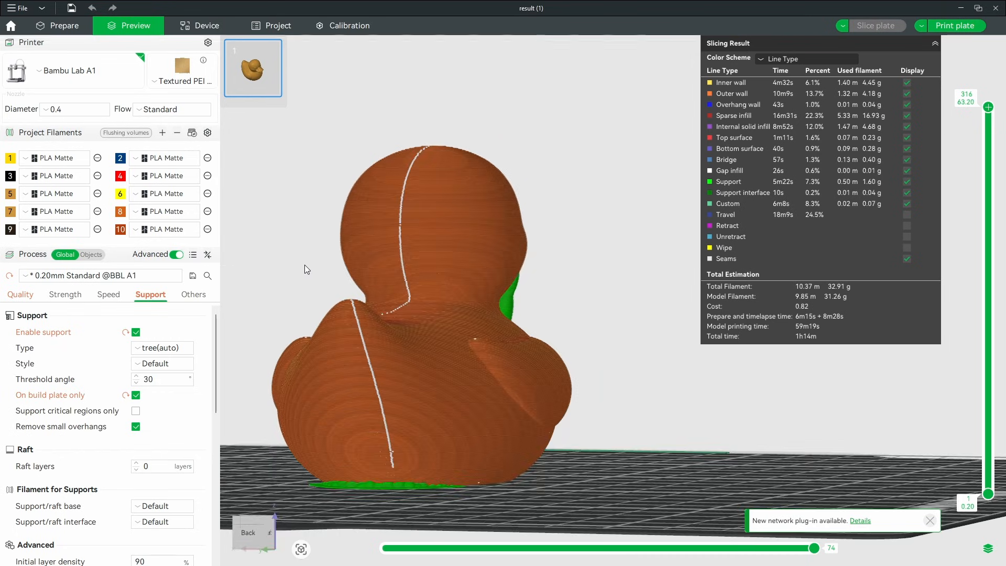
# Limit the supports to critical regions only and slice the plate again.
pyautogui.click(136, 412)
pyautogui.click(881, 30)
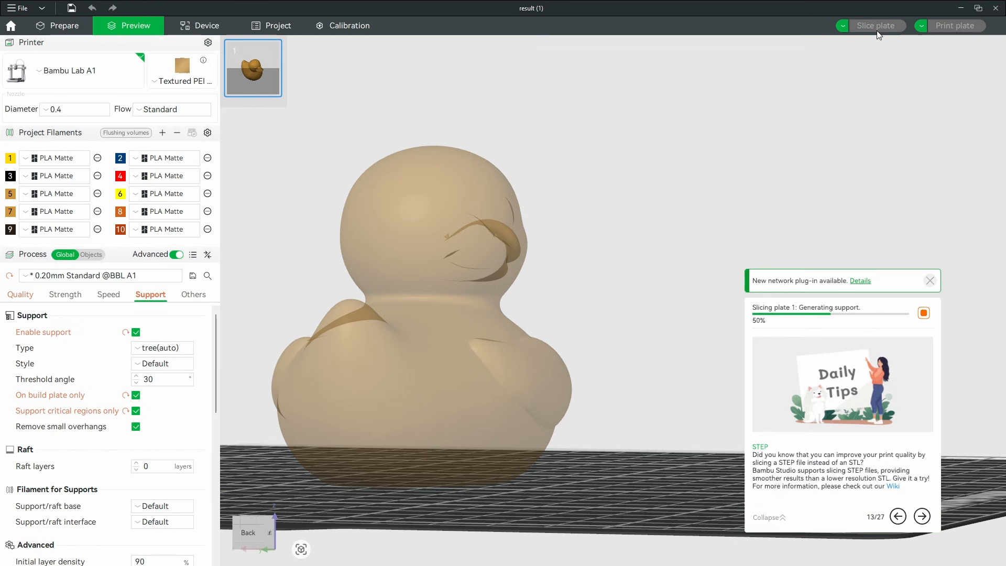
pyautogui.moveTo(560, 322); pyautogui.dragTo(540, 297)
pyautogui.moveTo(539, 297); pyautogui.dragTo(575, 276, button='right')
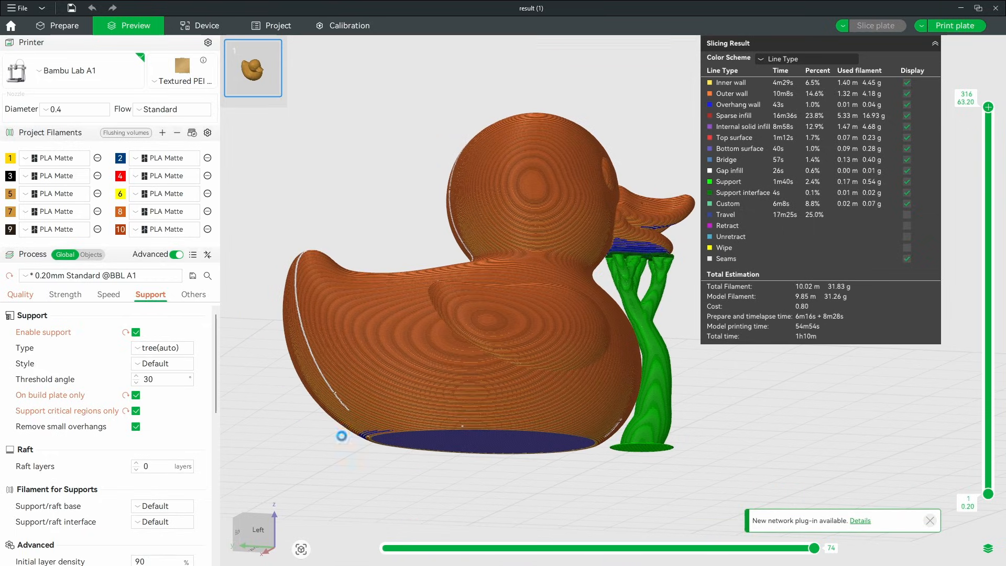
# Examine the beak's overhangs and the support beneath them from the side, below and front.
pyautogui.moveTo(726, 422); pyautogui.dragTo(598, 310)
pyautogui.scroll(5, 580, 313)
pyautogui.moveTo(520, 250); pyautogui.dragTo(463, 241)
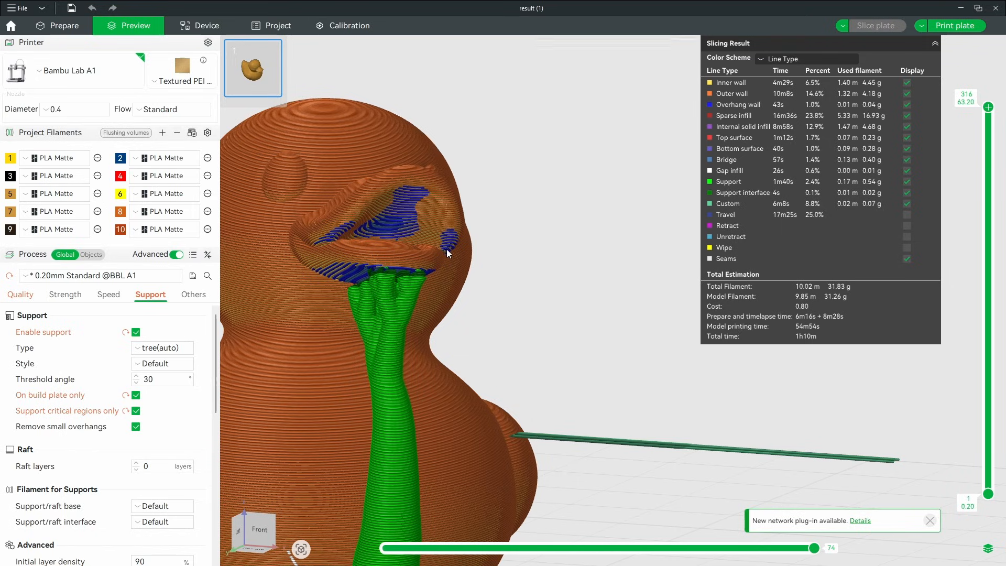
pyautogui.moveTo(414, 195); pyautogui.dragTo(454, 247)
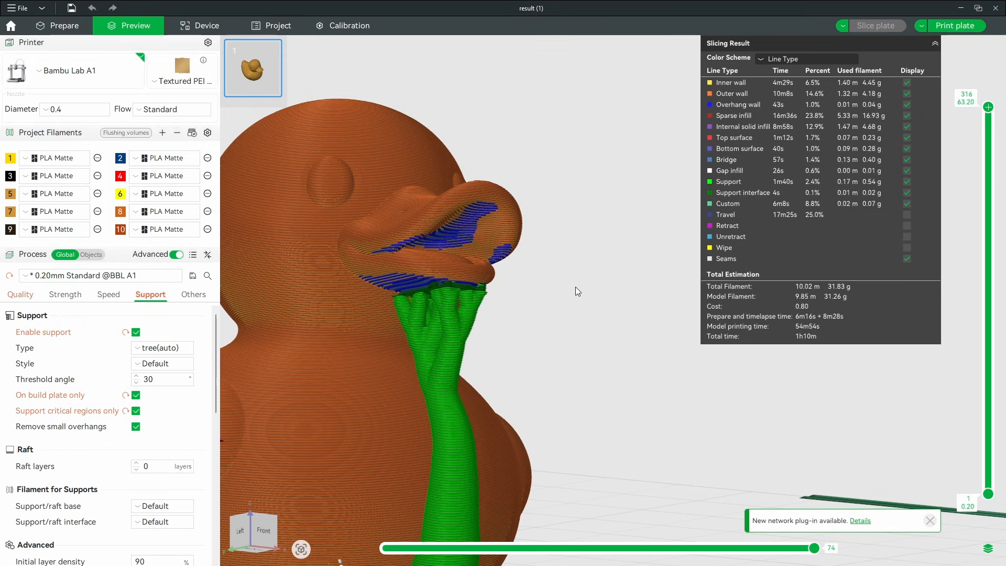
pyautogui.scroll(-10, 575, 287)
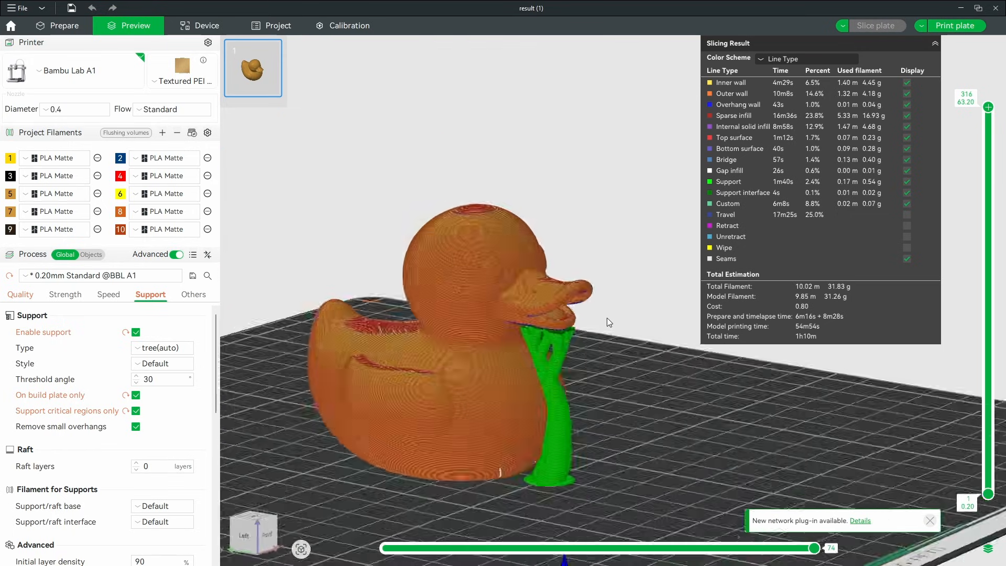
pyautogui.press('3')
pyautogui.scroll(6, 464, 254)
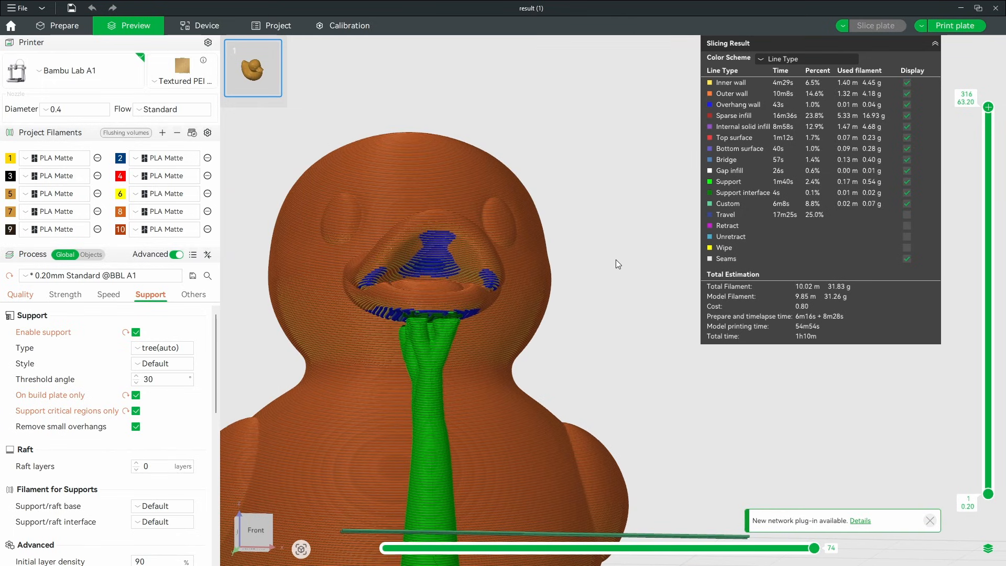
pyautogui.scroll(-4, 616, 262)
pyautogui.moveTo(615, 276); pyautogui.dragTo(646, 295)
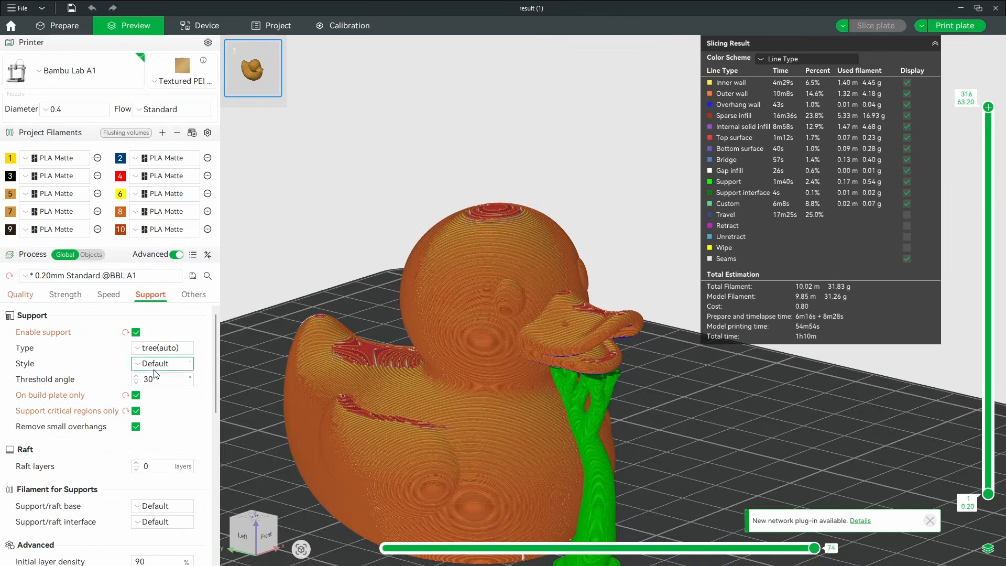
# Turn off the critical-regions-only restriction for supports and slice the plate again.
pyautogui.click(136, 411)
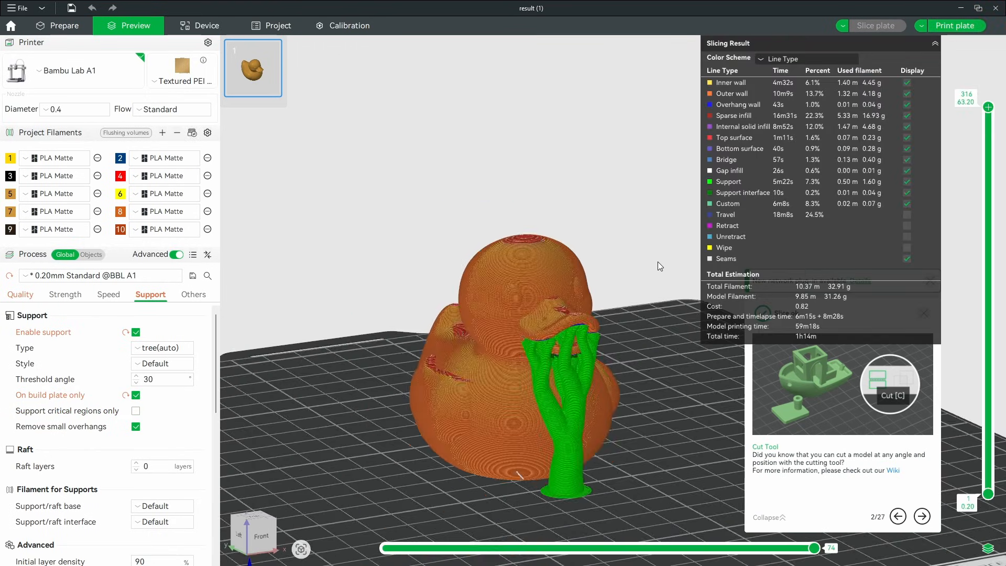
pyautogui.moveTo(679, 275); pyautogui.dragTo(678, 271)
pyautogui.scroll(-4, 568, 265)
pyautogui.moveTo(576, 266); pyautogui.dragTo(545, 298)
# Scale the duck down uniformly to about 36 × 51 × 40 mm in the Prepare view.
pyautogui.press('Tab')
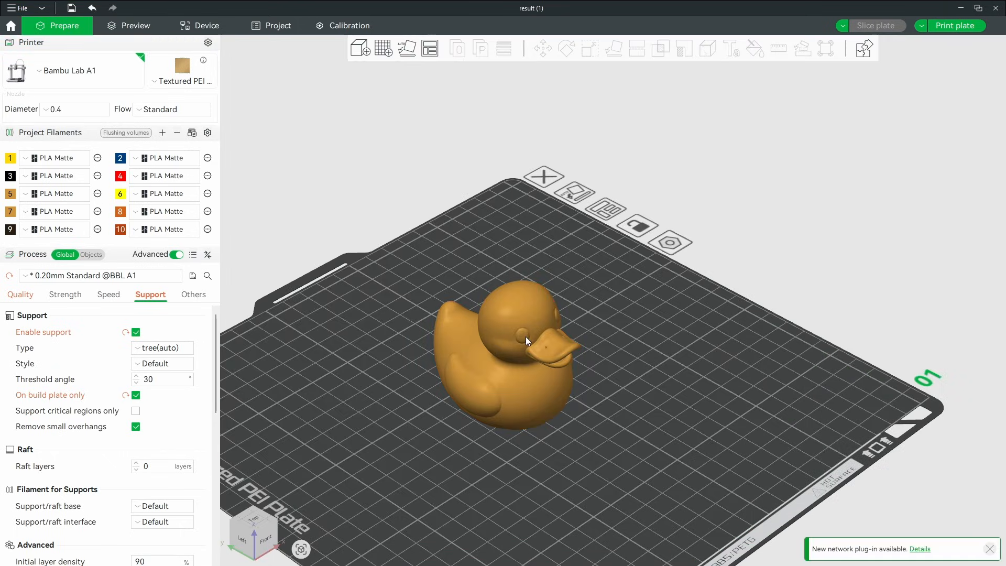
pyautogui.click(526, 337)
pyautogui.click(589, 49)
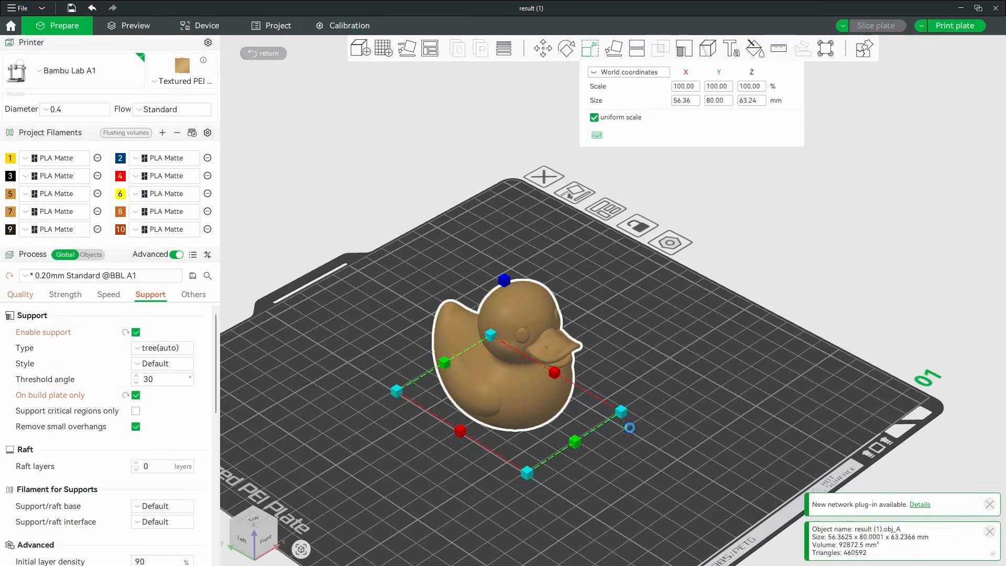
pyautogui.moveTo(610, 413); pyautogui.dragTo(582, 407)
pyautogui.click(649, 439)
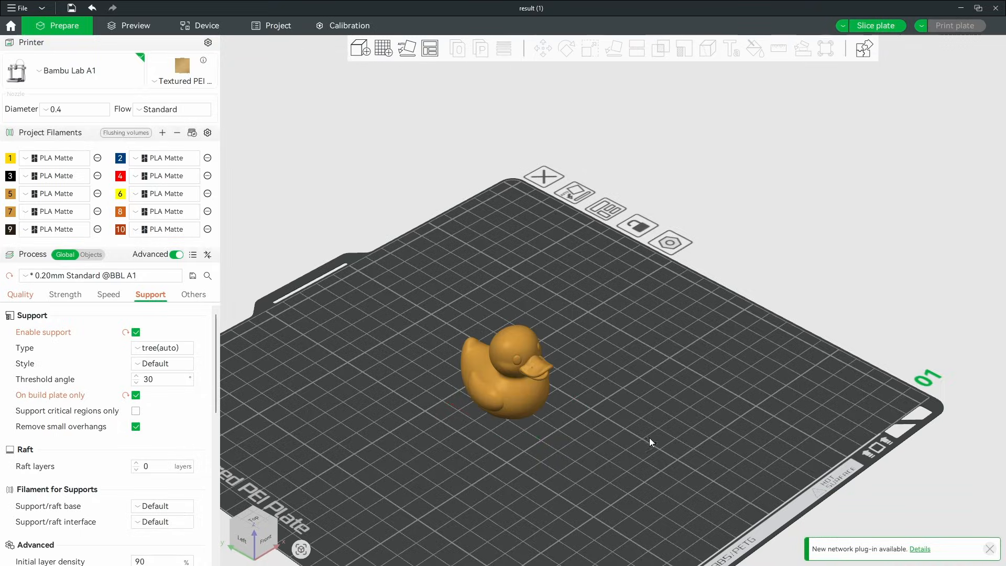
pyautogui.moveTo(643, 473); pyautogui.dragTo(637, 452)
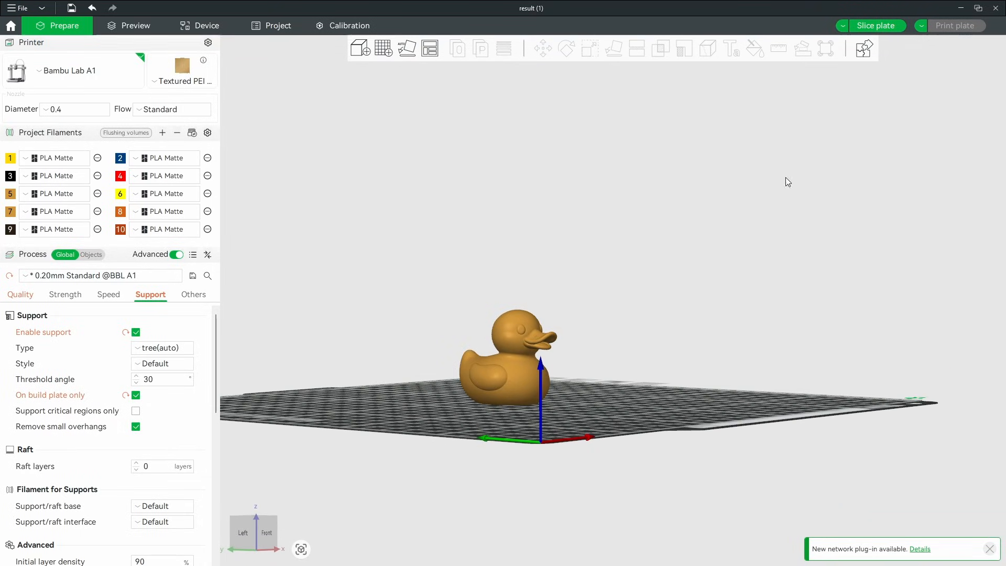
# Slice the plate with the smaller duck and check its beak supports in the preview.
pyautogui.click(881, 27)
pyautogui.moveTo(586, 375); pyautogui.dragTo(604, 384)
pyautogui.moveTo(595, 421); pyautogui.dragTo(568, 435)
pyautogui.scroll(6, 568, 435)
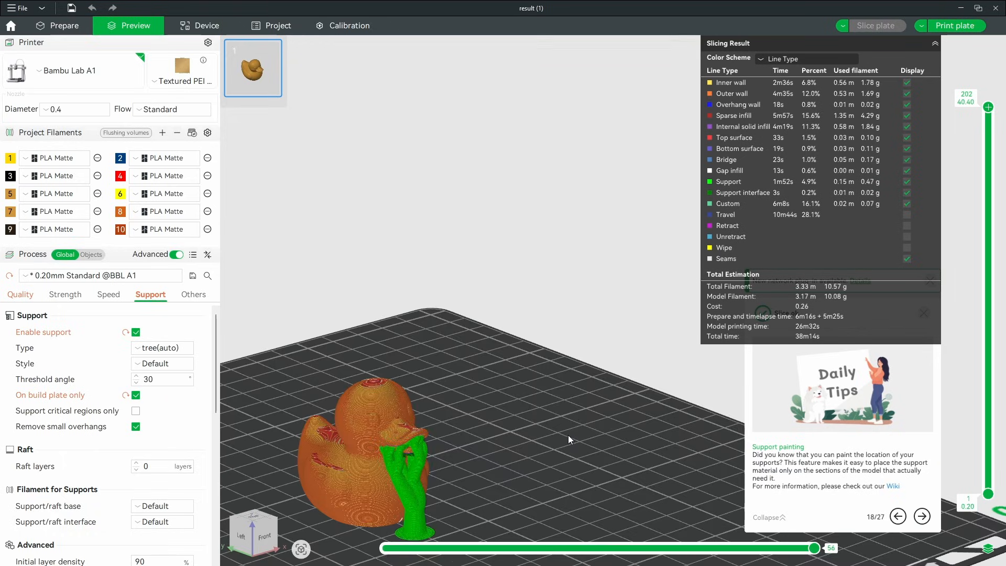
pyautogui.moveTo(568, 435); pyautogui.dragTo(530, 301, button='right')
pyautogui.moveTo(536, 380); pyautogui.dragTo(612, 293, button='right')
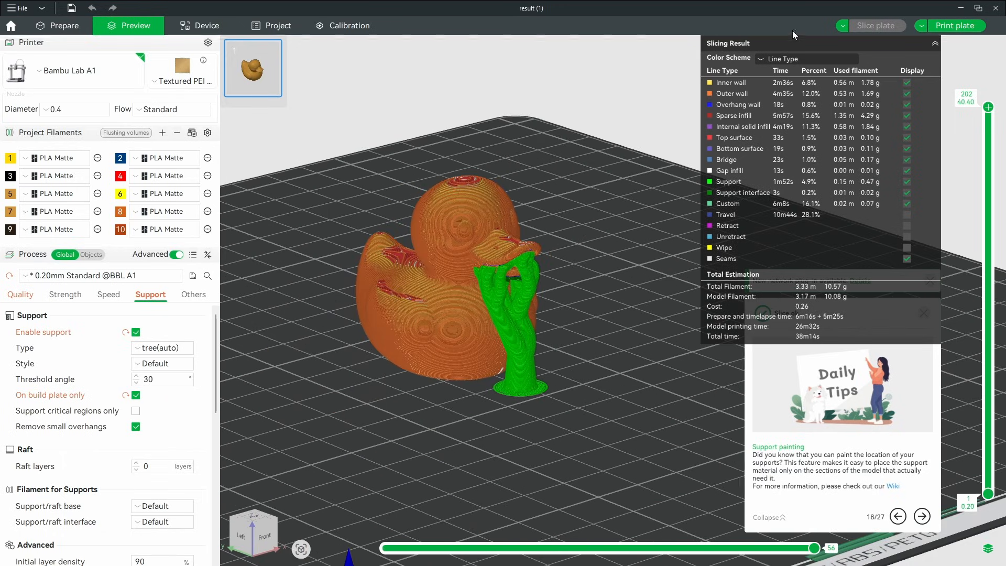
# Set the preview's color scheme to Filament and examine the seam on the duck's back and the front support.
pyautogui.click(769, 60)
pyautogui.click(778, 91)
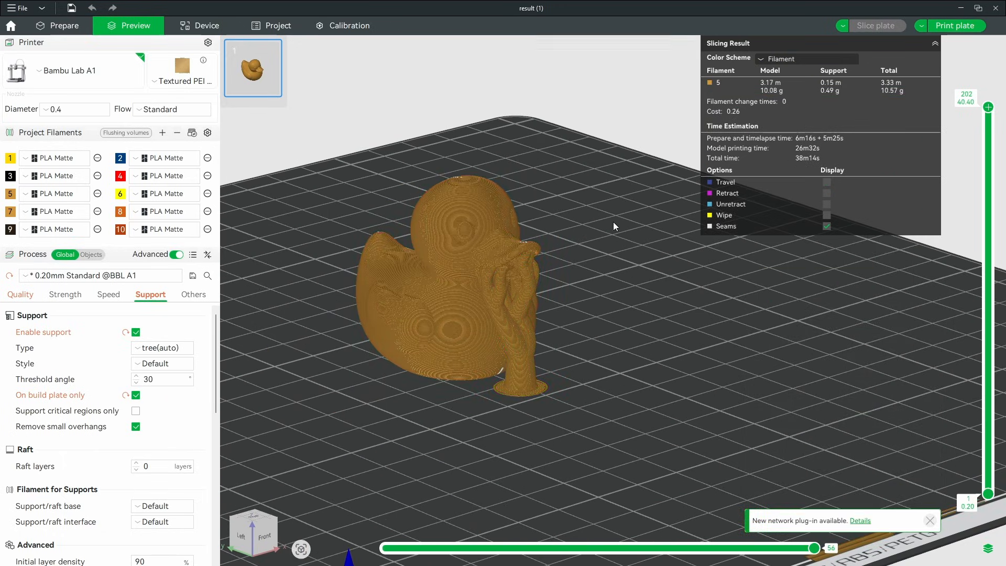
pyautogui.moveTo(613, 222); pyautogui.dragTo(737, 287)
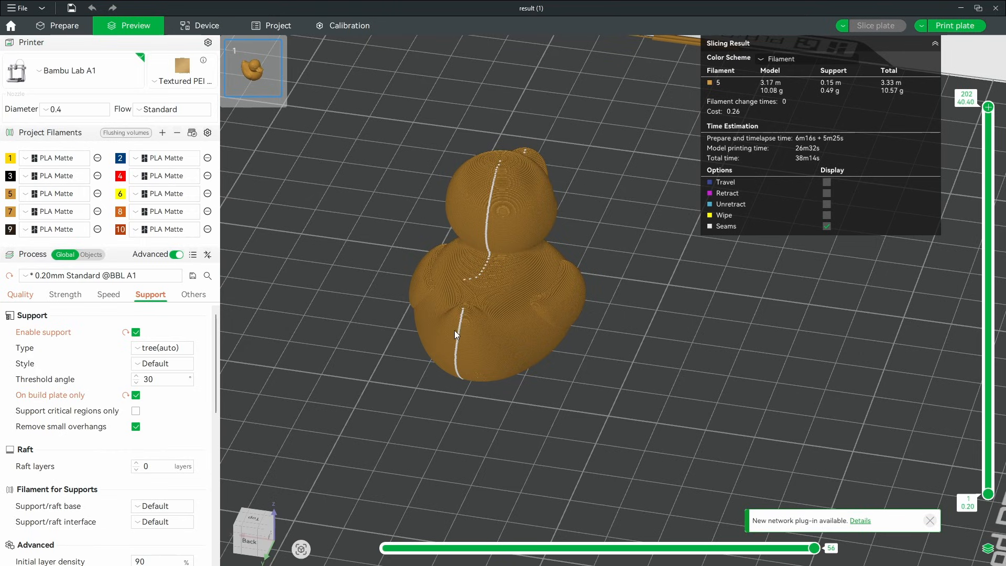
pyautogui.moveTo(470, 379); pyautogui.dragTo(603, 321)
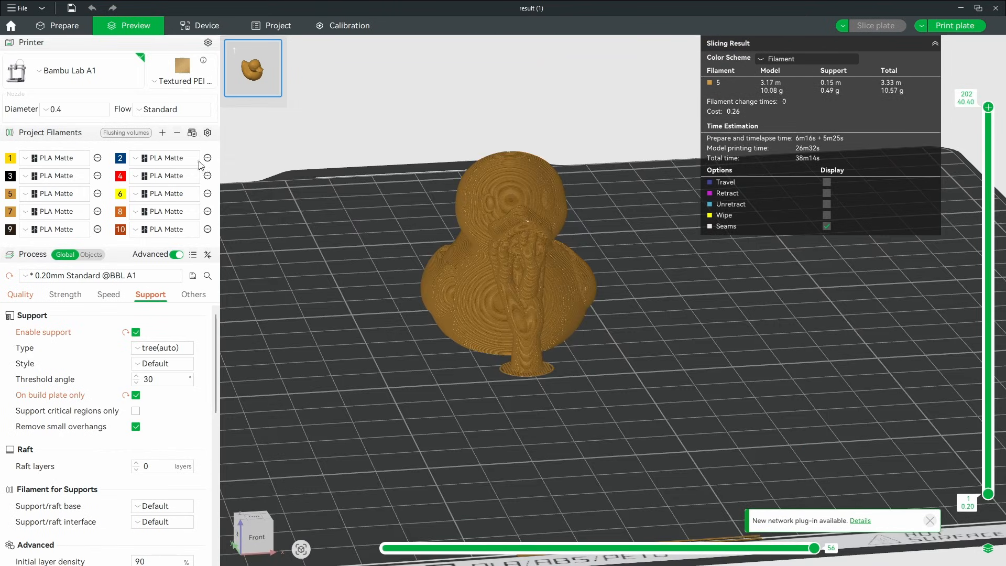
# Return to the Prepare view, select the duck and open the color painting tool for it.
pyautogui.click(61, 30)
pyautogui.moveTo(489, 210); pyautogui.dragTo(634, 378)
pyautogui.scroll(5, 626, 373)
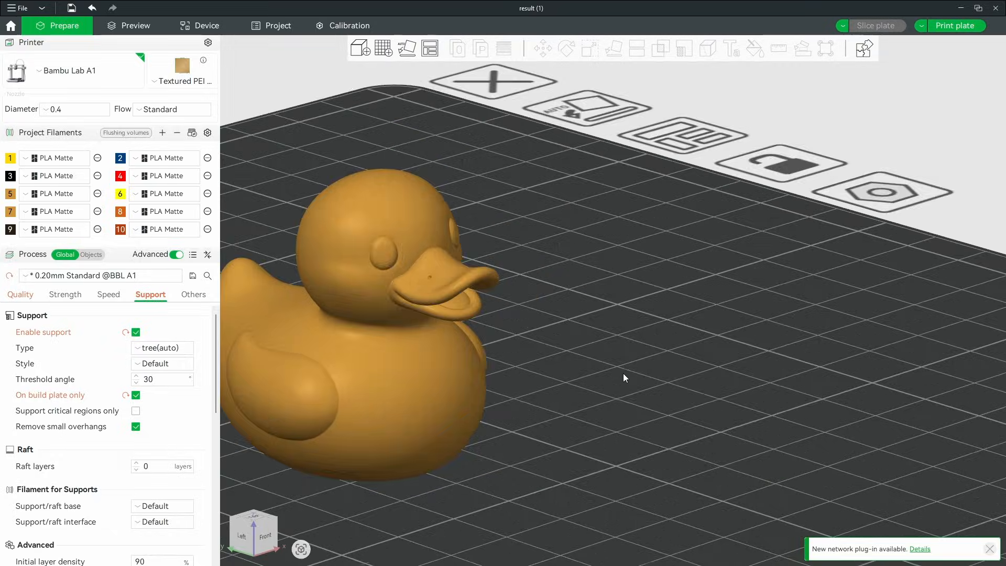
pyautogui.scroll(4, 737, 341)
pyautogui.moveTo(735, 348); pyautogui.dragTo(756, 435, button='right')
pyautogui.moveTo(697, 253); pyautogui.dragTo(694, 239)
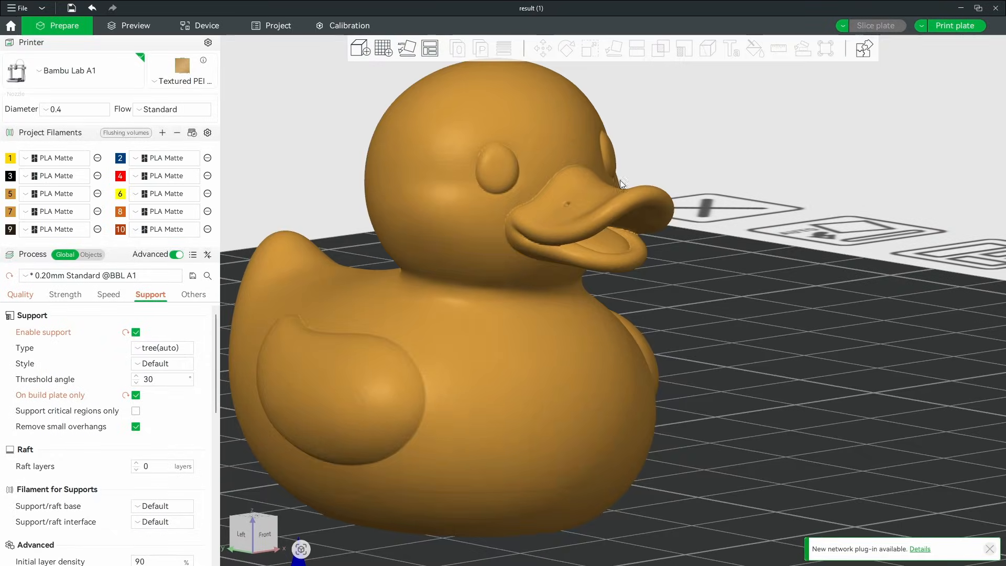
pyautogui.click(628, 208)
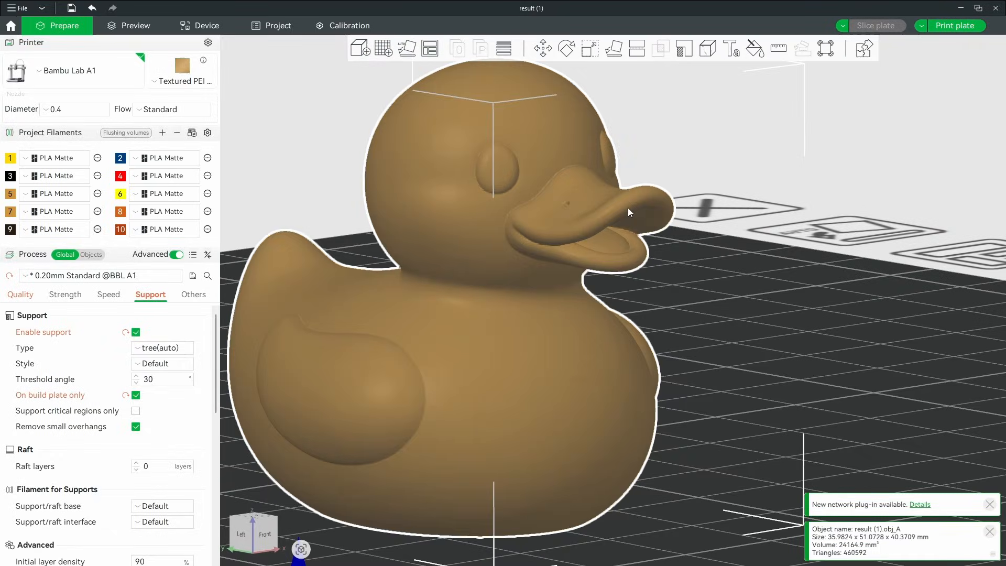
pyautogui.click(754, 49)
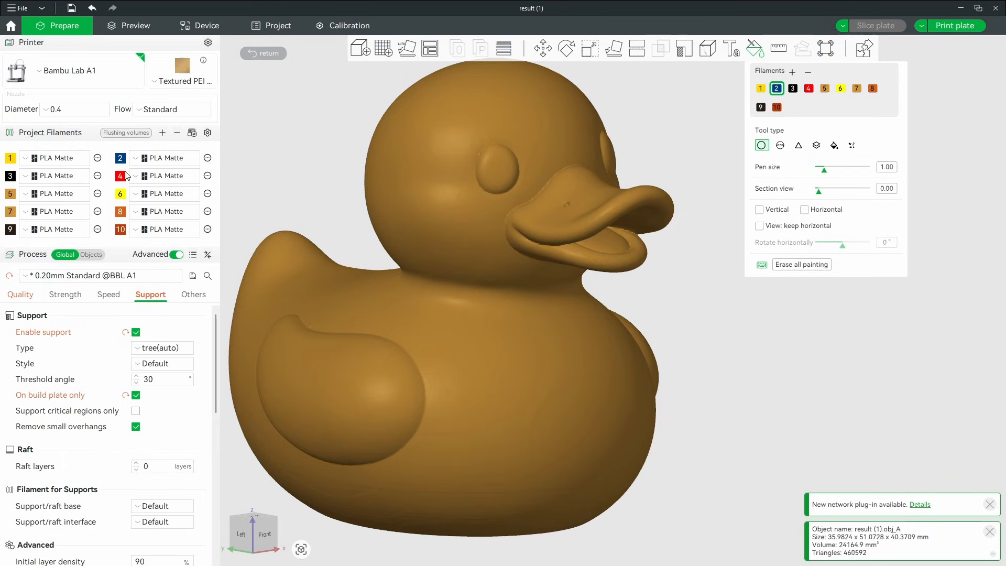
# Change the color of filament 1 to a custom yellow shade.
pyautogui.click(9, 162)
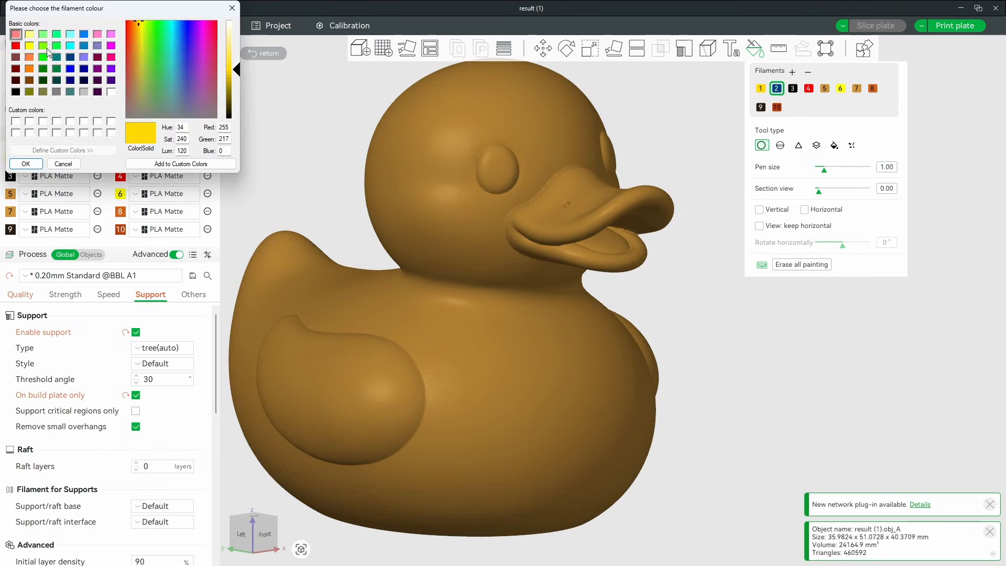
pyautogui.click(30, 47)
pyautogui.moveTo(148, 33); pyautogui.dragTo(141, 33)
pyautogui.click(26, 163)
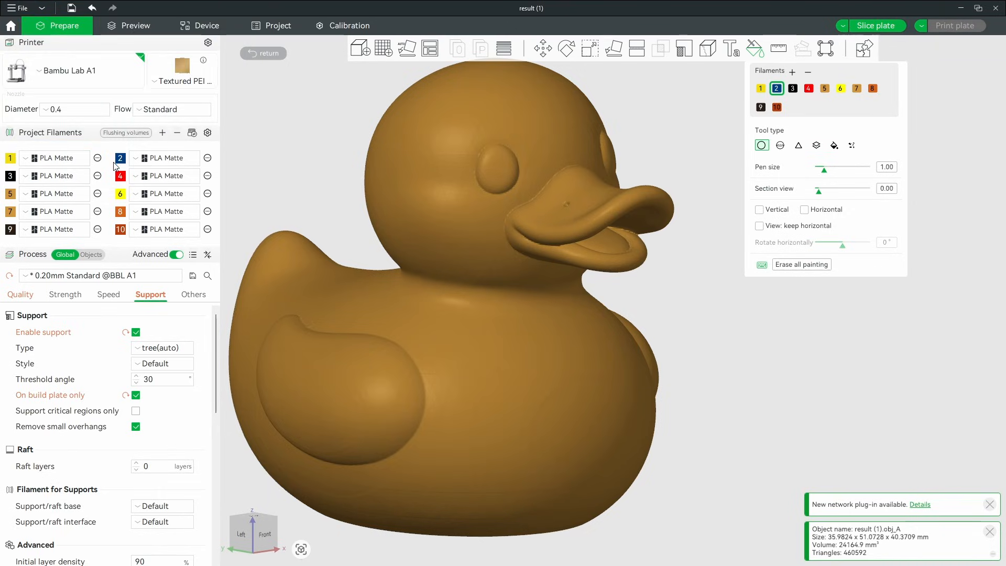
# Remove project filaments 2 to 10 so that only filament 1 remains.
pyautogui.click(176, 134)
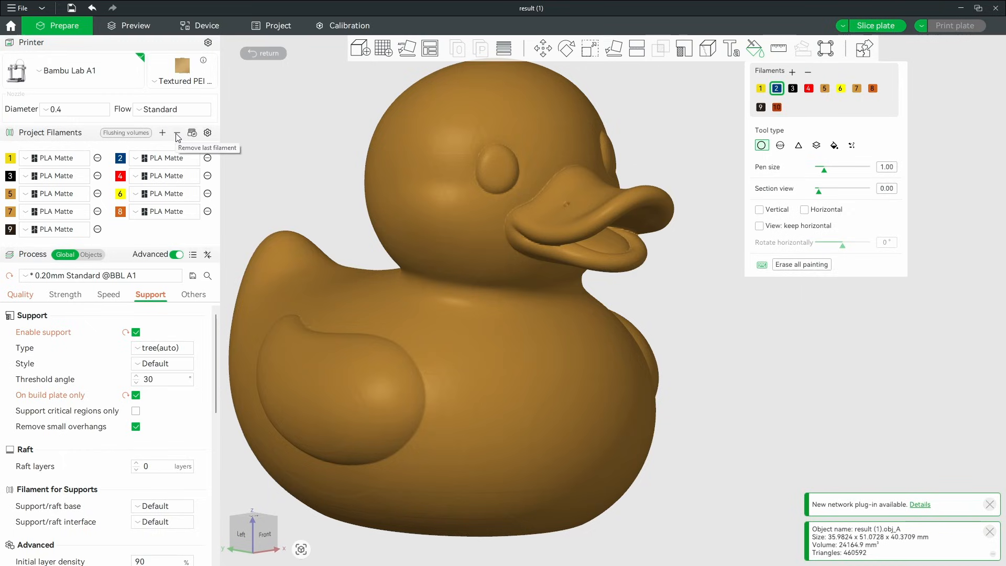
pyautogui.click(176, 134)
pyautogui.click(176, 135)
pyautogui.click(176, 134)
pyautogui.click(177, 135)
pyautogui.click(177, 135)
pyautogui.click(177, 136)
pyautogui.click(177, 136)
pyautogui.click(178, 135)
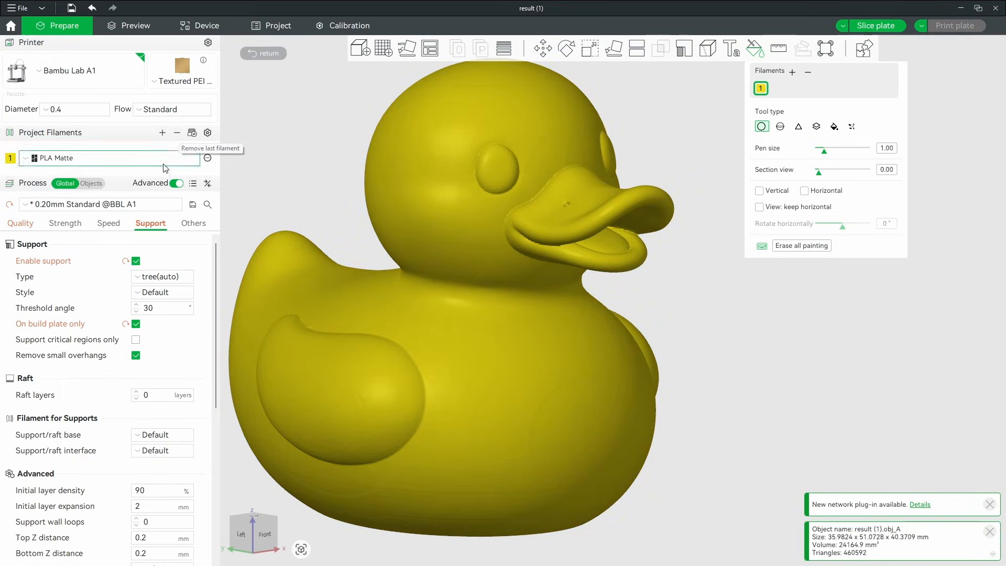
# Add filaments 2 and 3 to the project and set filament 2's color to black.
pyautogui.click(163, 134)
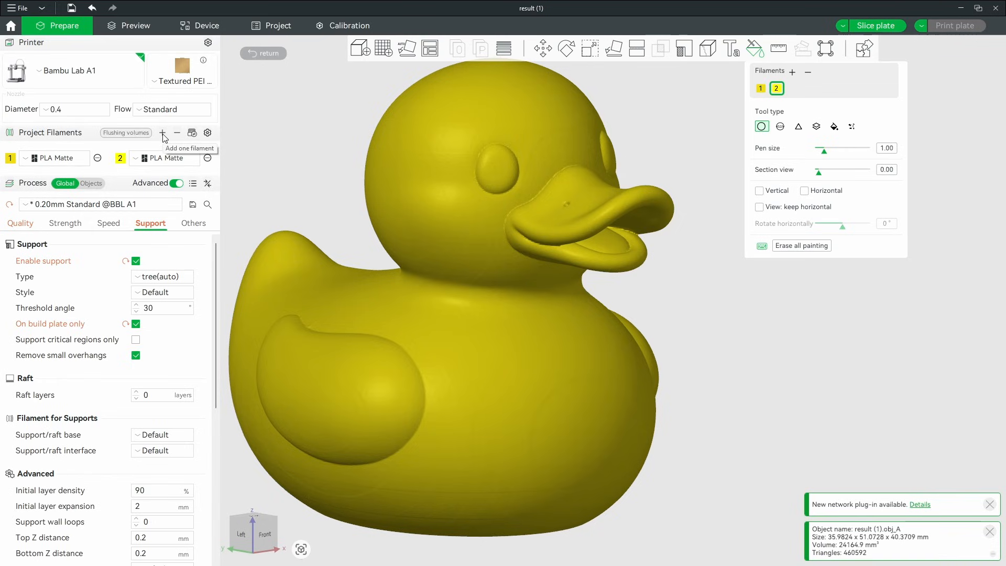
pyautogui.click(163, 135)
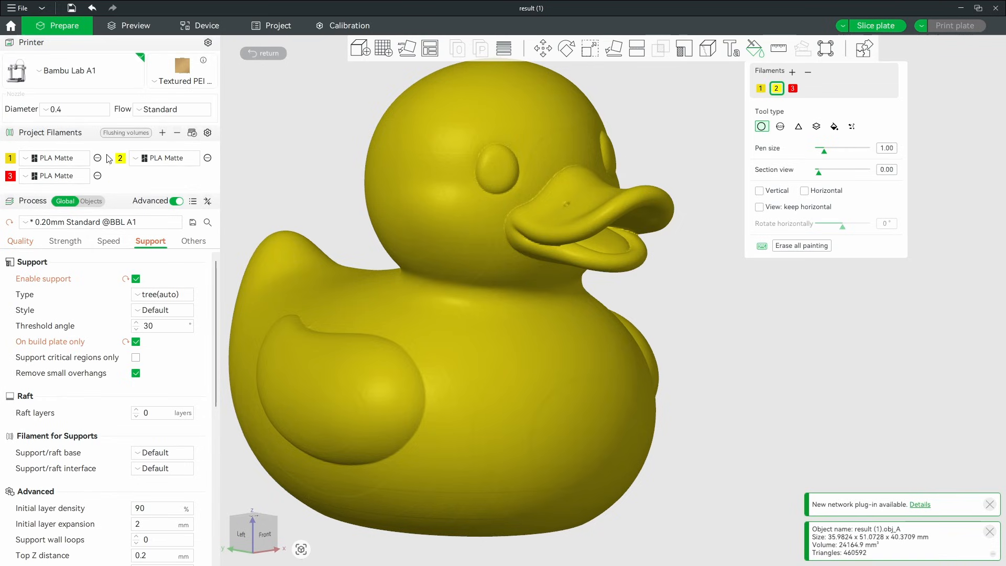
pyautogui.click(120, 158)
pyautogui.click(16, 92)
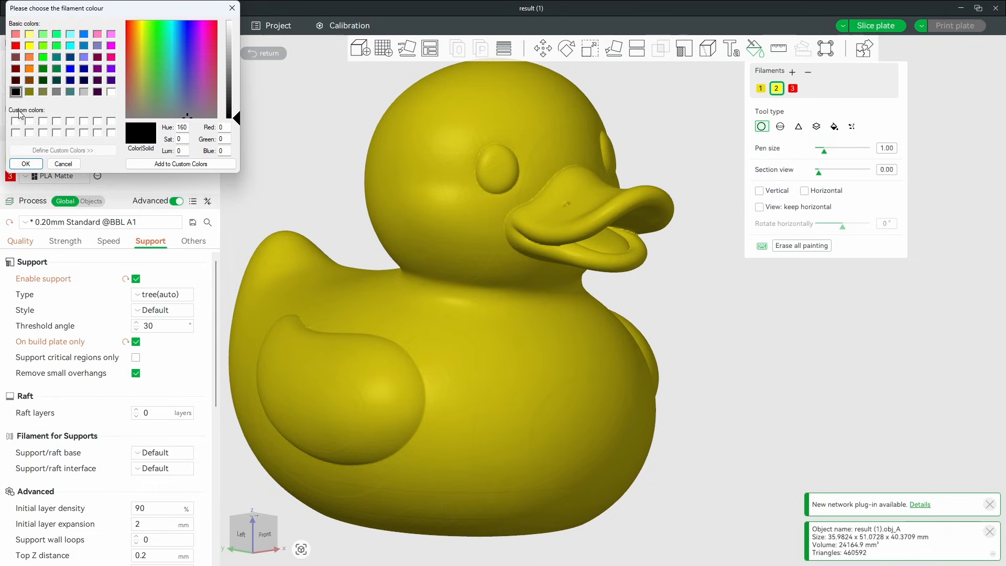
pyautogui.click(26, 163)
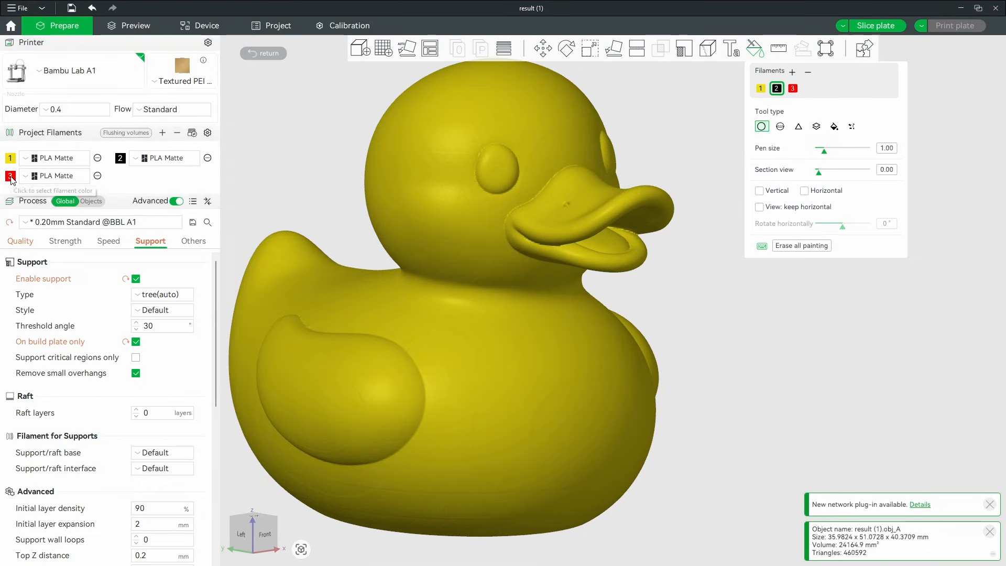
# Set the color of filament 3 to orange.
pyautogui.click(10, 176)
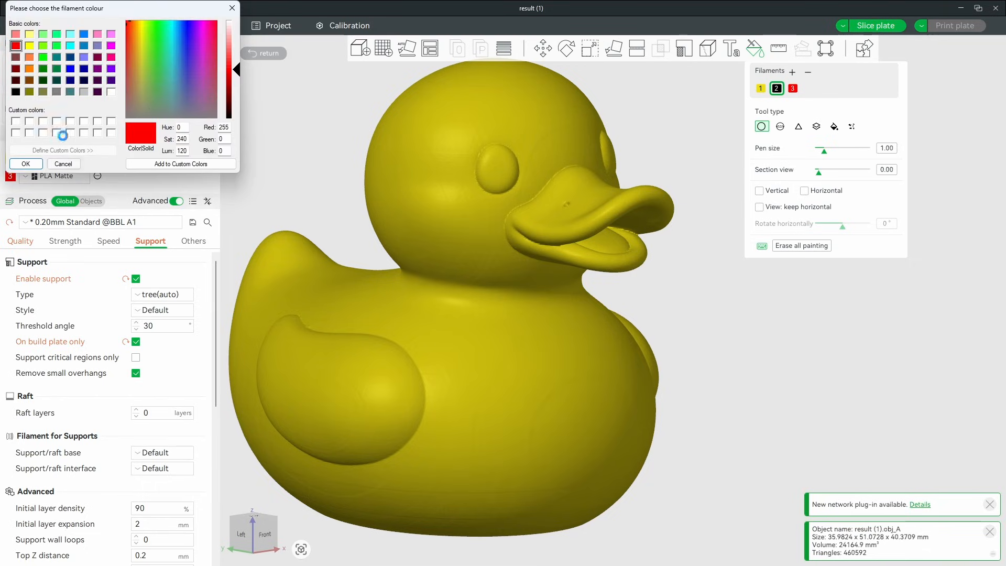
pyautogui.click(29, 69)
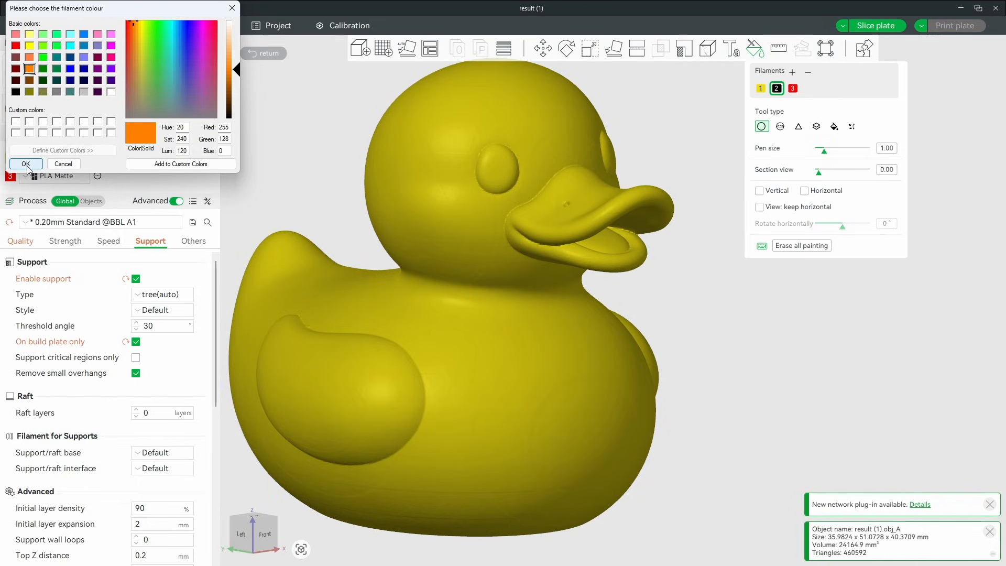
pyautogui.click(27, 164)
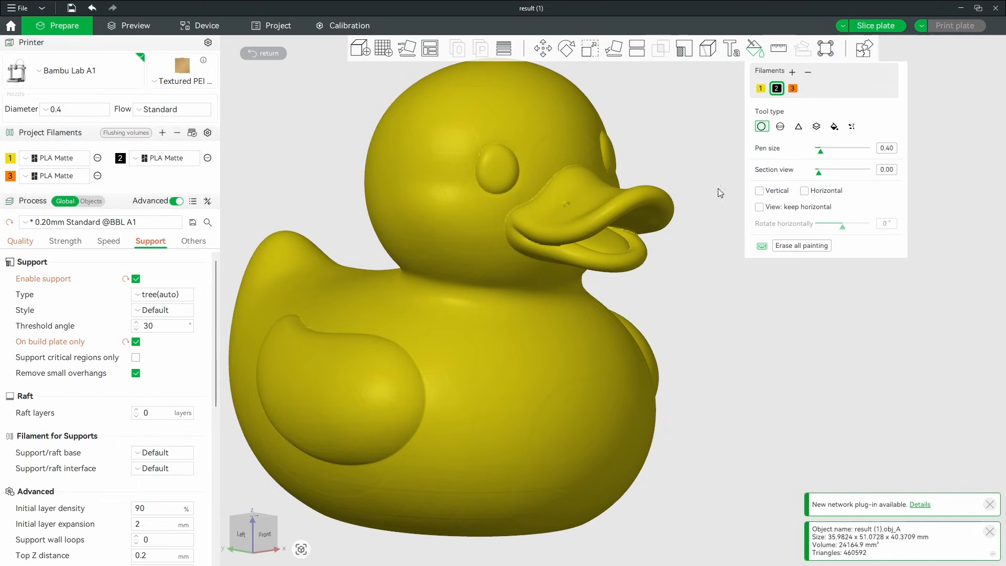
# Paint the eye on the duck's Left-view side completely black with filament 2, using the circle brush at pen size 0.40.
pyautogui.scroll(8, 477, 146)
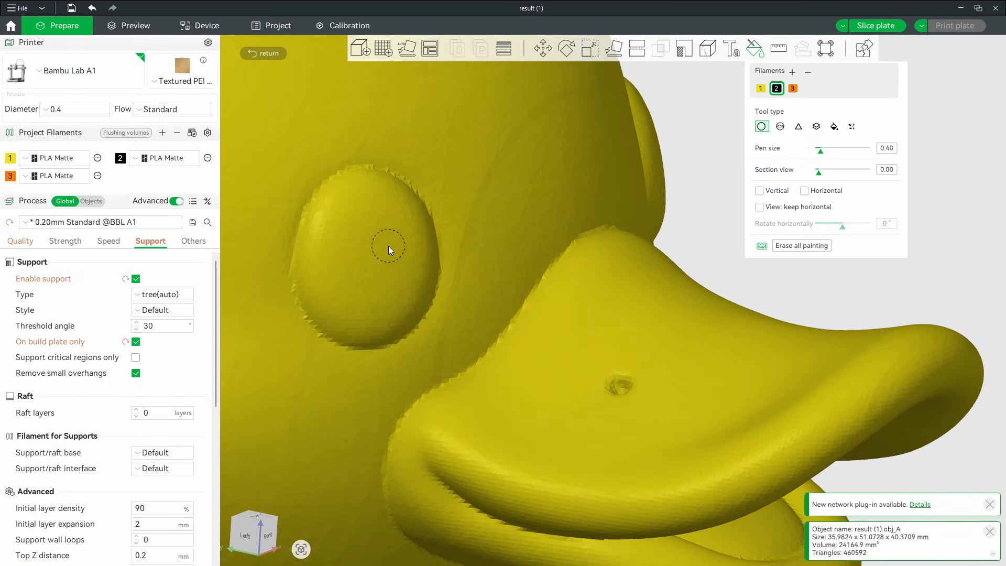
pyautogui.moveTo(288, 262); pyautogui.dragTo(431, 214, button='middle')
pyautogui.moveTo(487, 143); pyautogui.dragTo(451, 207)
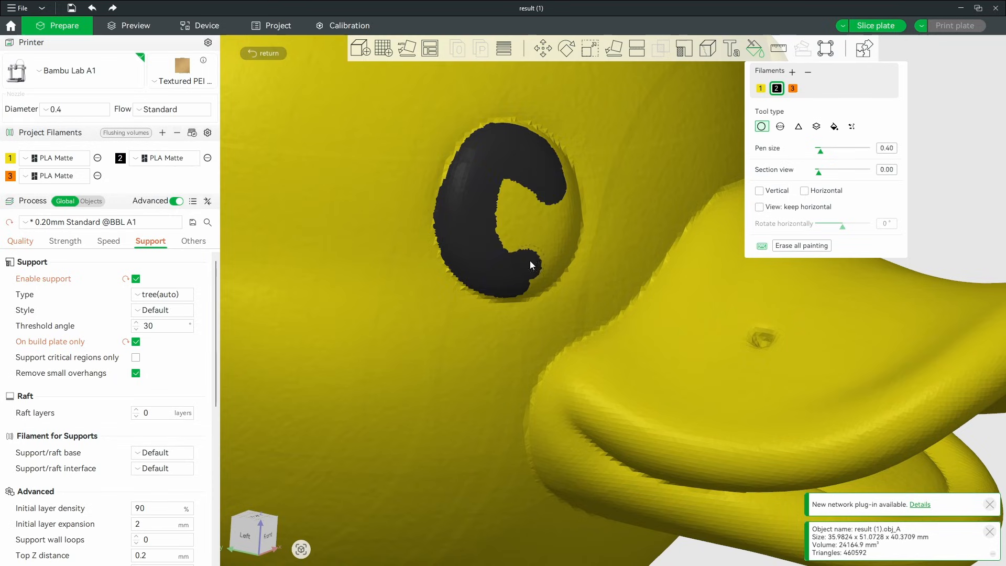
pyautogui.scroll(-10, 525, 210)
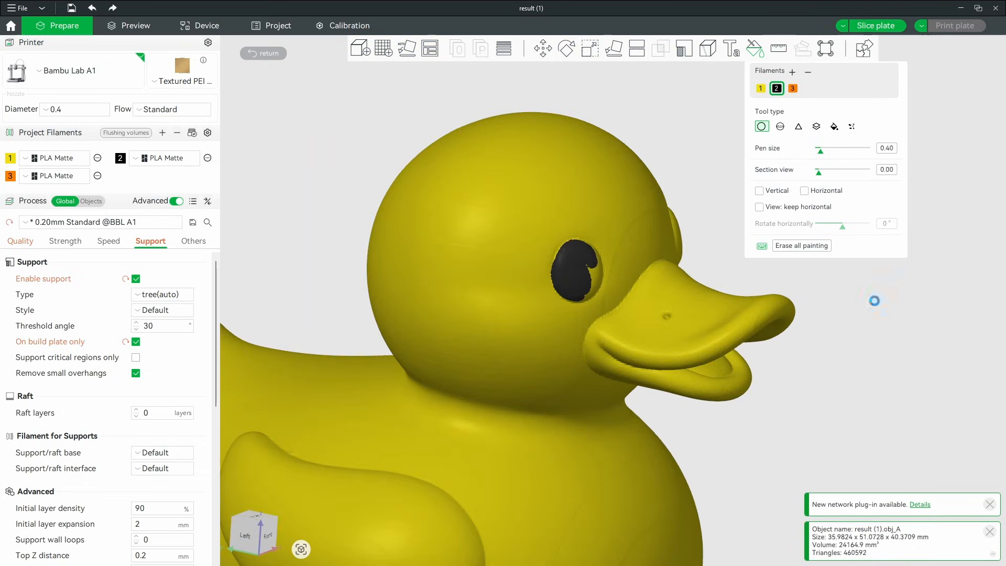
pyautogui.moveTo(874, 299); pyautogui.dragTo(843, 307)
pyautogui.moveTo(652, 351); pyautogui.dragTo(794, 328, button='right')
pyautogui.scroll(4, 794, 328)
pyautogui.moveTo(279, 262); pyautogui.dragTo(272, 271)
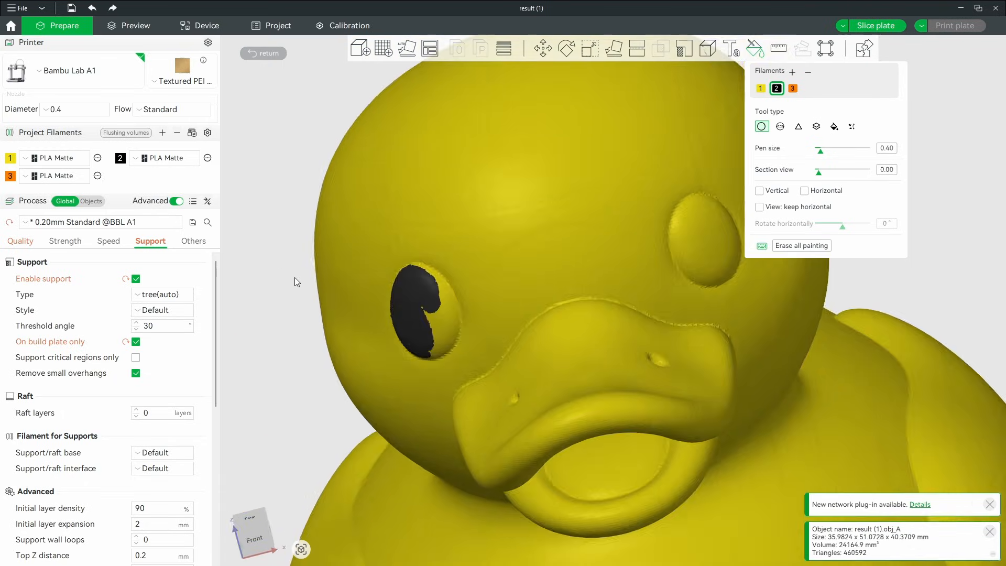
pyautogui.moveTo(295, 278); pyautogui.dragTo(471, 244, button='right')
pyautogui.scroll(8, 622, 236)
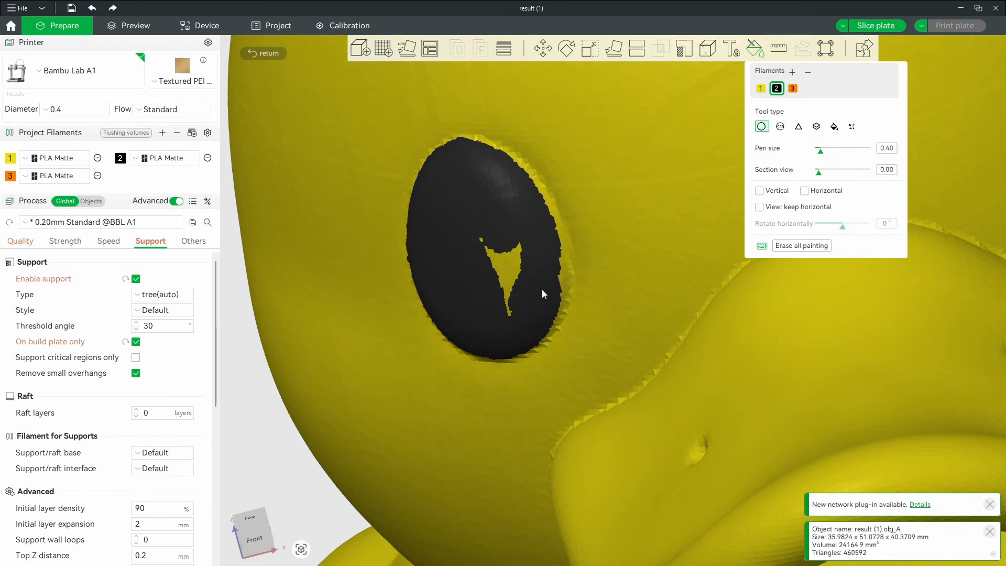
pyautogui.scroll(-8, 485, 231)
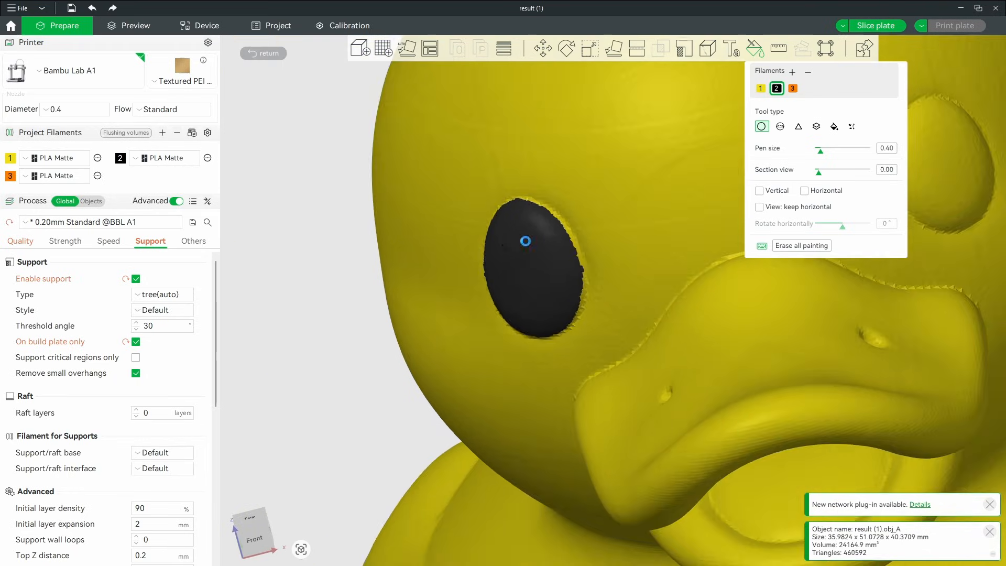
# Paint the beak-facing part of the duck's second eye black with the circle brush.
pyautogui.moveTo(504, 247); pyautogui.dragTo(220, 282, button='right')
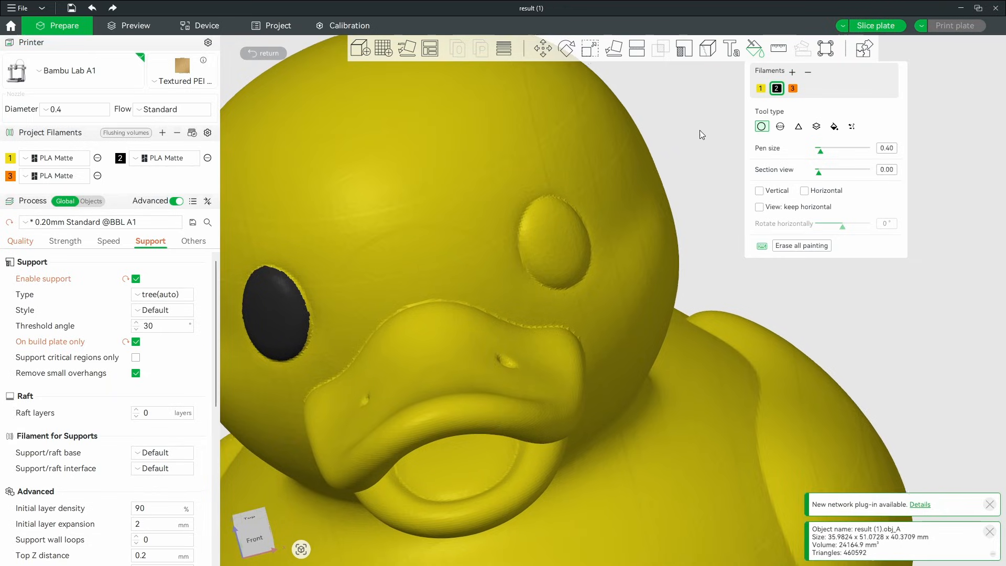
pyautogui.scroll(5, 661, 162)
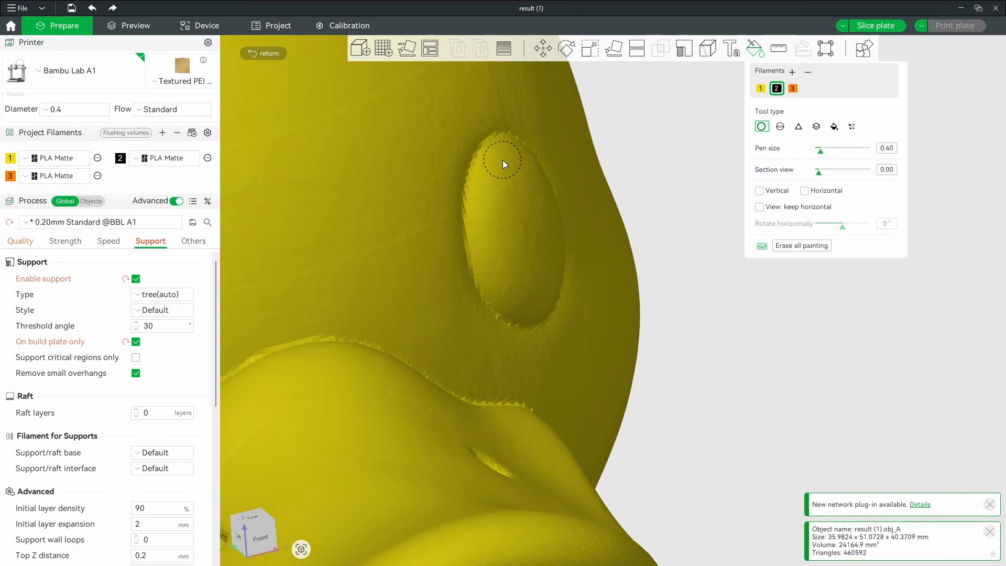
pyautogui.moveTo(502, 156)
pyautogui.mouseDown()
pyautogui.moveTo(486, 179)
pyautogui.moveTo(488, 253)
pyautogui.moveTo(525, 308)
pyautogui.moveTo(517, 174)
pyautogui.moveTo(514, 257)
pyautogui.mouseUp()
pyautogui.scroll(-8, 514, 257)
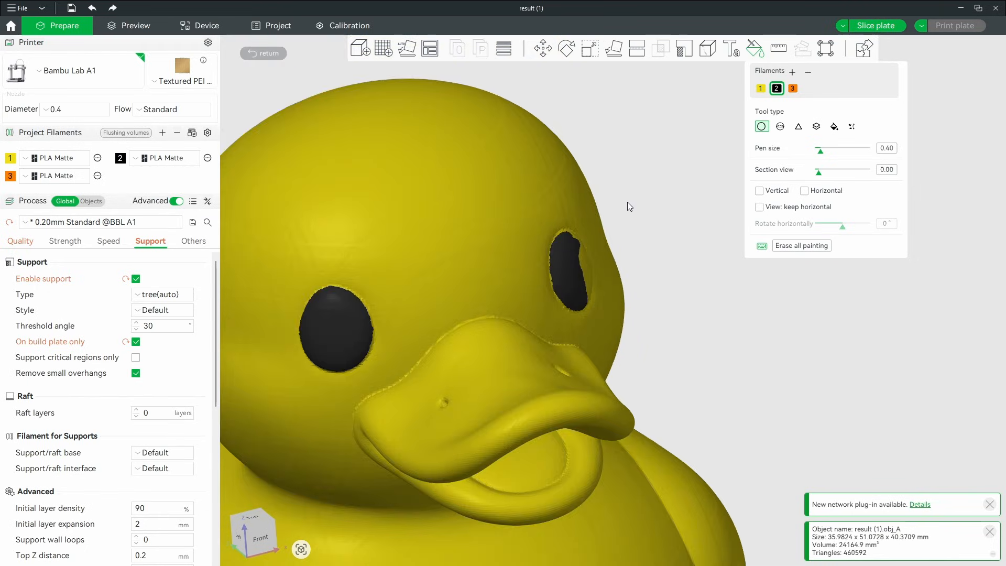
# Cover the remaining yellow area of the second eye with black up to its raised edge.
pyautogui.moveTo(627, 202); pyautogui.dragTo(602, 214)
pyautogui.moveTo(404, 189); pyautogui.dragTo(618, 67, button='right')
pyautogui.moveTo(642, 107); pyautogui.dragTo(608, 259, button='right')
pyautogui.moveTo(593, 170); pyautogui.dragTo(574, 179)
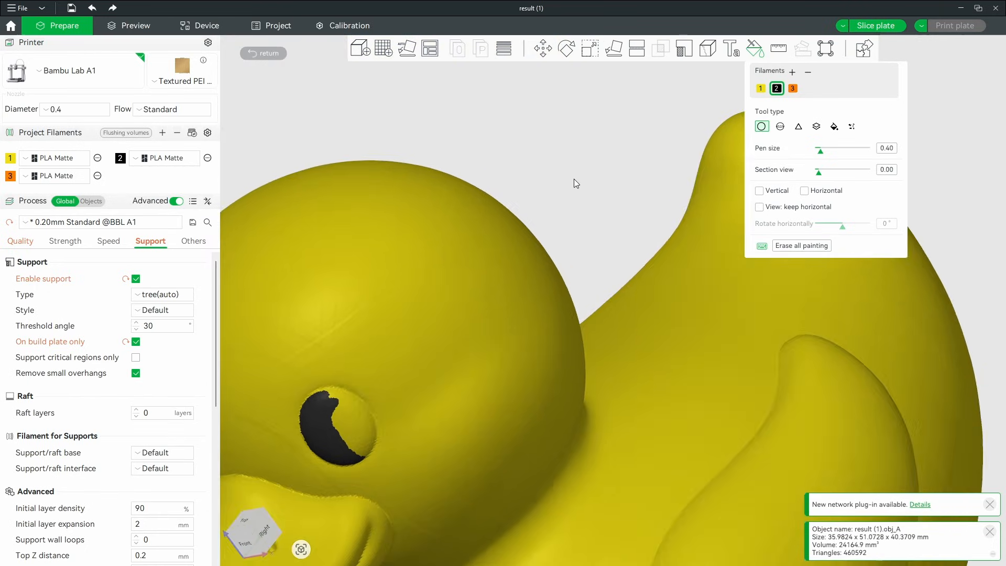
pyautogui.moveTo(316, 377); pyautogui.dragTo(425, 282, button='right')
pyautogui.scroll(5, 426, 282)
pyautogui.moveTo(372, 317); pyautogui.dragTo(474, 243, button='right')
pyautogui.scroll(2, 342, 247)
pyautogui.scroll(2, 342, 247)
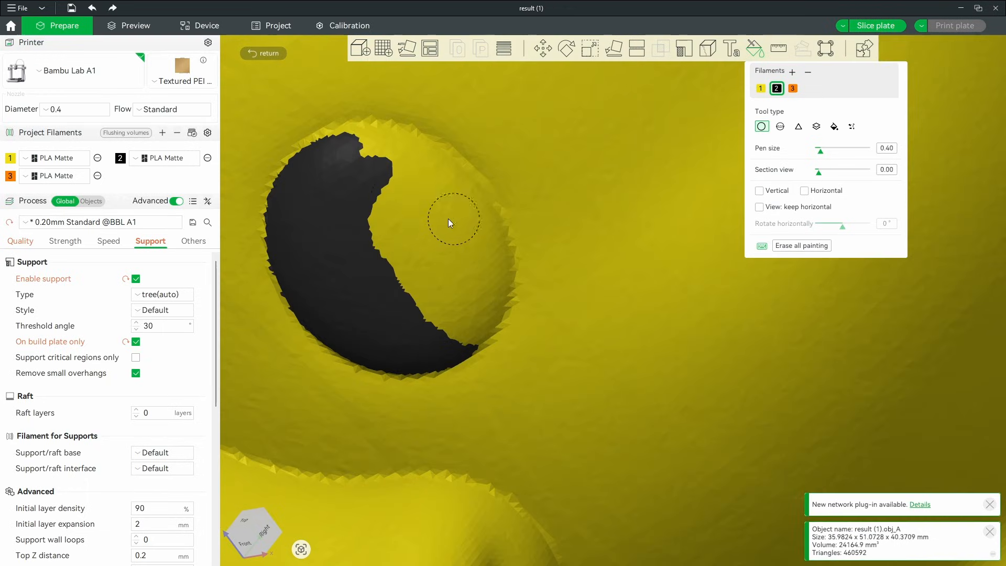
pyautogui.moveTo(348, 155)
pyautogui.mouseDown()
pyautogui.moveTo(386, 153)
pyautogui.moveTo(434, 173)
pyautogui.moveTo(472, 227)
pyautogui.moveTo(480, 298)
pyautogui.moveTo(461, 329)
pyautogui.moveTo(485, 282)
pyautogui.moveTo(483, 241)
pyautogui.moveTo(447, 196)
pyautogui.moveTo(402, 260)
pyautogui.moveTo(472, 298)
pyautogui.mouseUp()
pyautogui.scroll(-4, 441, 272)
pyautogui.scroll(-2, 450, 273)
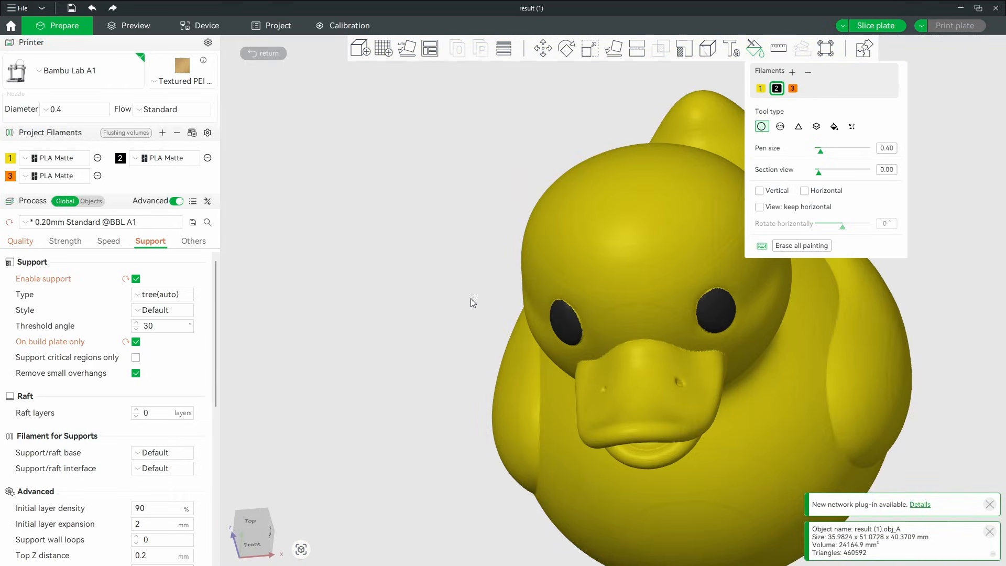
# Fill the duck's outer beak with orange filament 3, using the fill tool with edge detection and a smart fill angle of 9.
pyautogui.click(793, 89)
pyautogui.moveTo(883, 316)
pyautogui.mouseDown()
pyautogui.moveTo(808, 346)
pyautogui.moveTo(854, 321)
pyautogui.moveTo(843, 330)
pyautogui.moveTo(783, 306)
pyautogui.mouseUp()
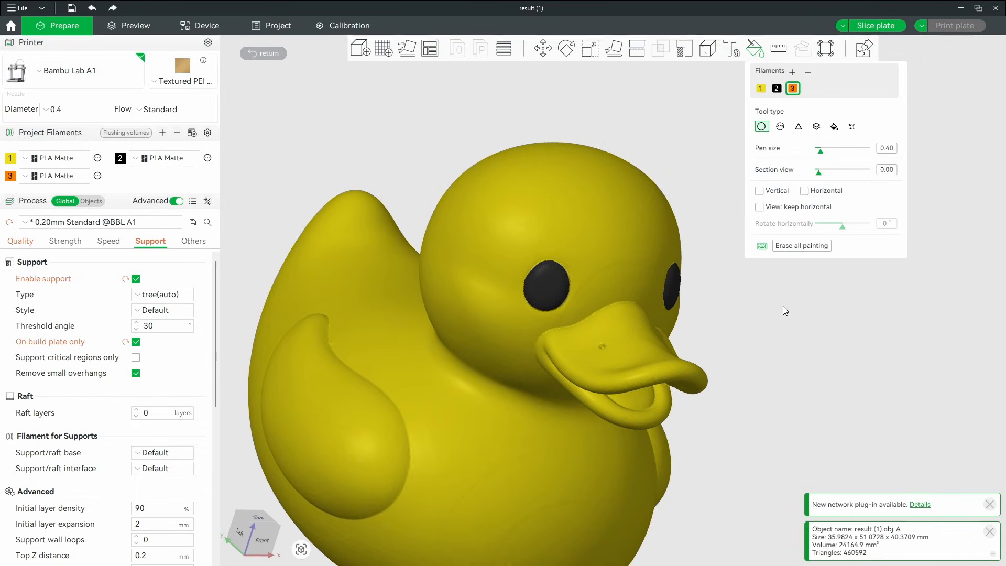
pyautogui.click(833, 128)
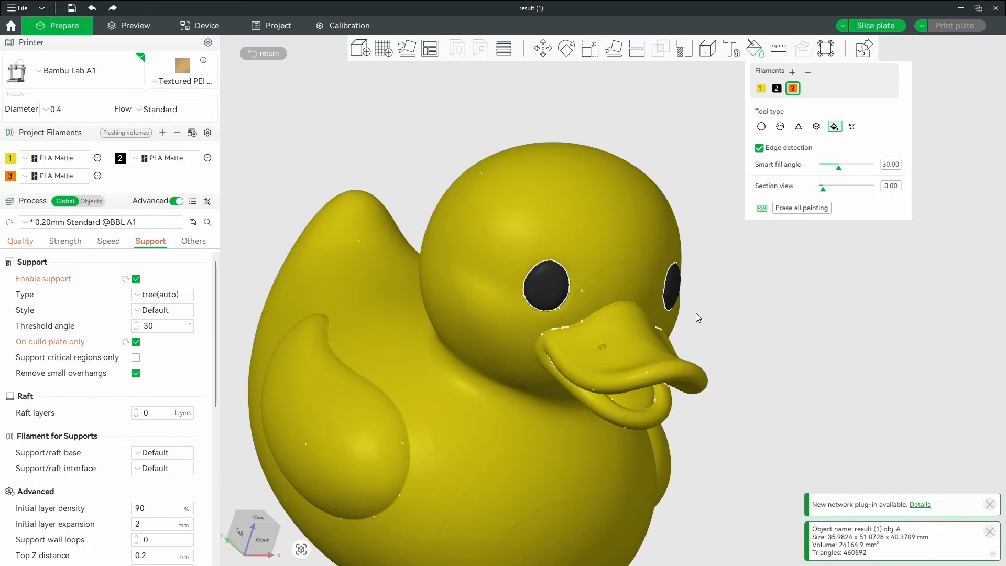
pyautogui.moveTo(696, 313); pyautogui.dragTo(709, 339)
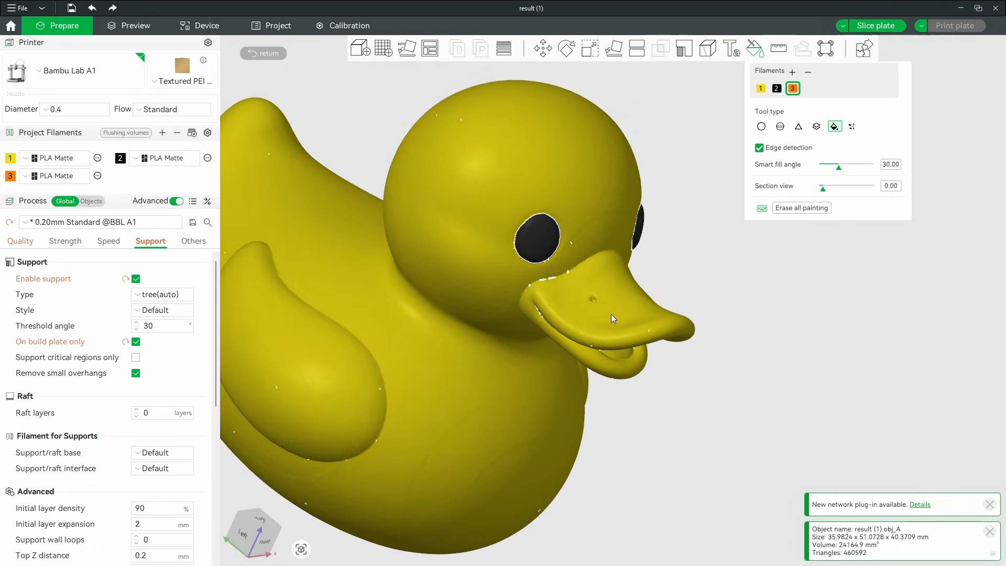
pyautogui.moveTo(826, 354); pyautogui.dragTo(787, 357)
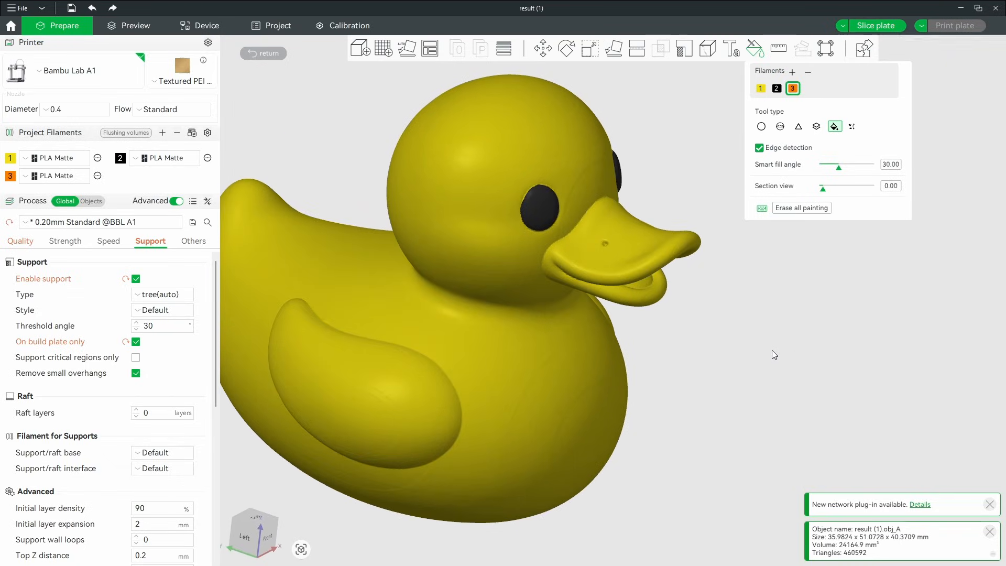
pyautogui.scroll(8, 712, 309)
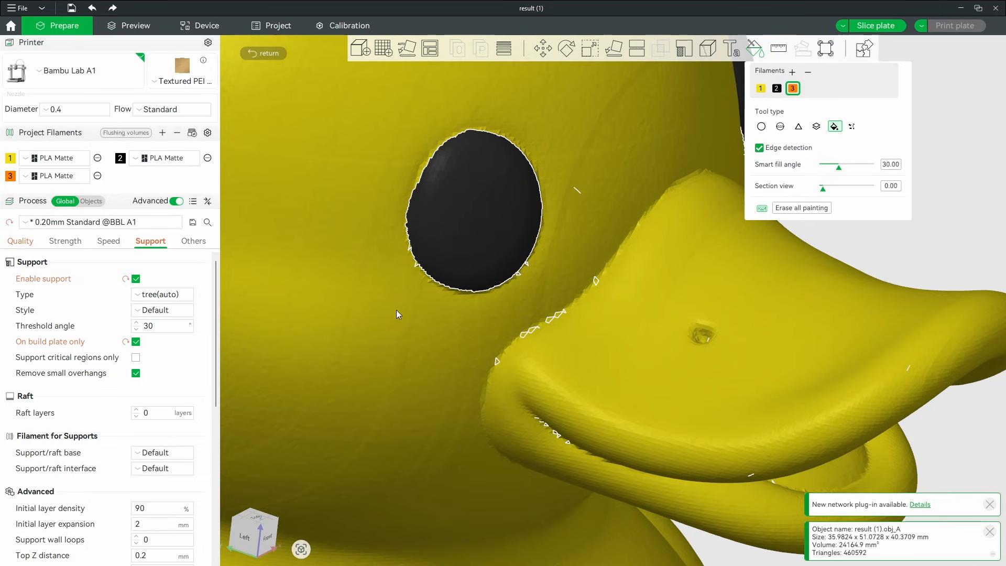
pyautogui.moveTo(839, 168); pyautogui.dragTo(828, 171)
pyautogui.moveTo(772, 347); pyautogui.dragTo(558, 319, button='right')
pyautogui.click(554, 301)
pyautogui.scroll(-4, 731, 331)
pyautogui.scroll(-3, 731, 331)
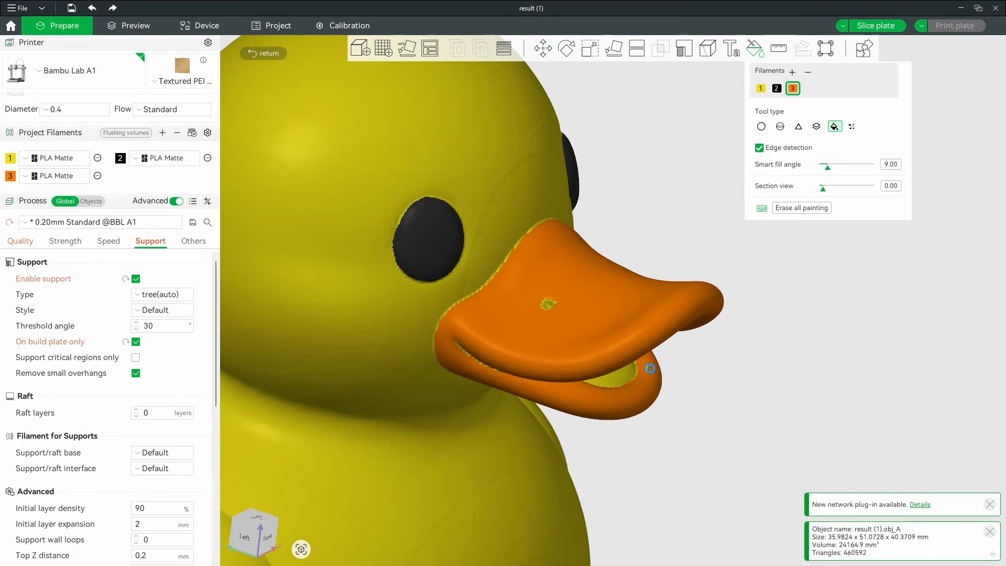
# Fill the yellow inside of the lower beak with orange.
pyautogui.moveTo(731, 401); pyautogui.dragTo(728, 397)
pyautogui.moveTo(728, 397); pyautogui.dragTo(677, 351, button='right')
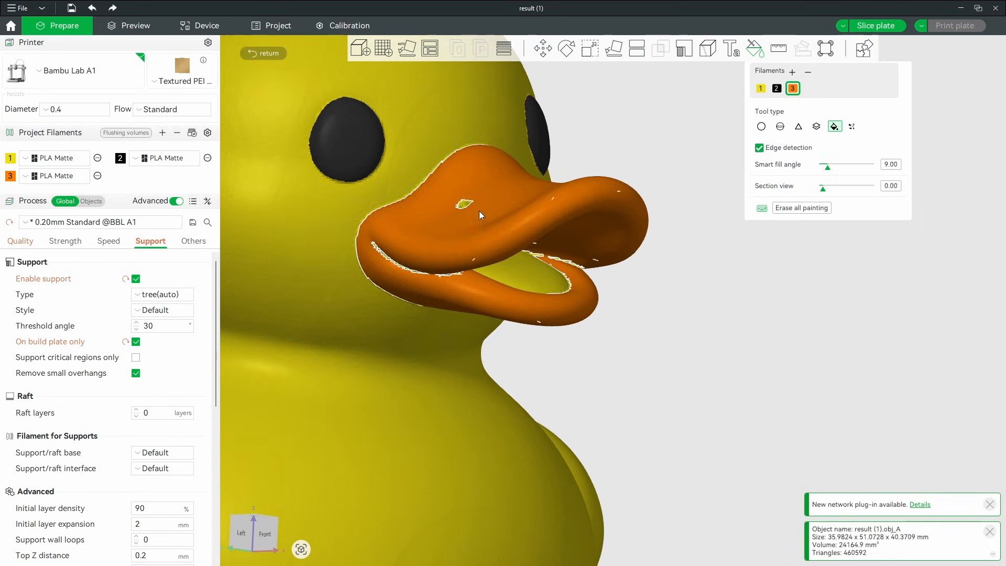
pyautogui.click(527, 264)
# Check the beak from the other side and fill the nostril there with orange at a smart fill angle of 19.
pyautogui.moveTo(728, 362); pyautogui.dragTo(700, 356)
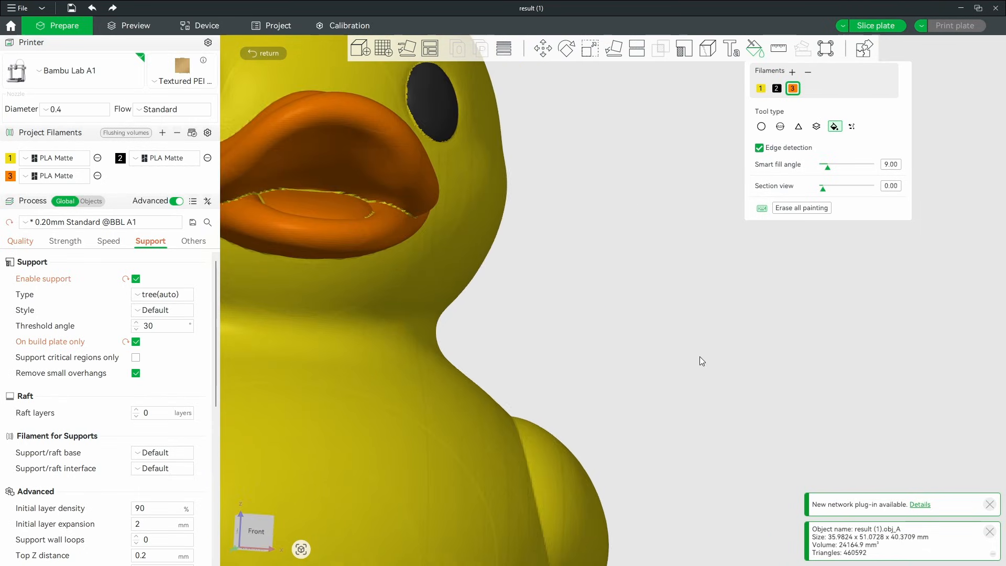
pyautogui.moveTo(676, 343); pyautogui.dragTo(823, 375, button='right')
pyautogui.moveTo(810, 375); pyautogui.dragTo(780, 348)
pyautogui.moveTo(780, 348); pyautogui.dragTo(854, 406, button='right')
pyautogui.scroll(-5, 864, 391)
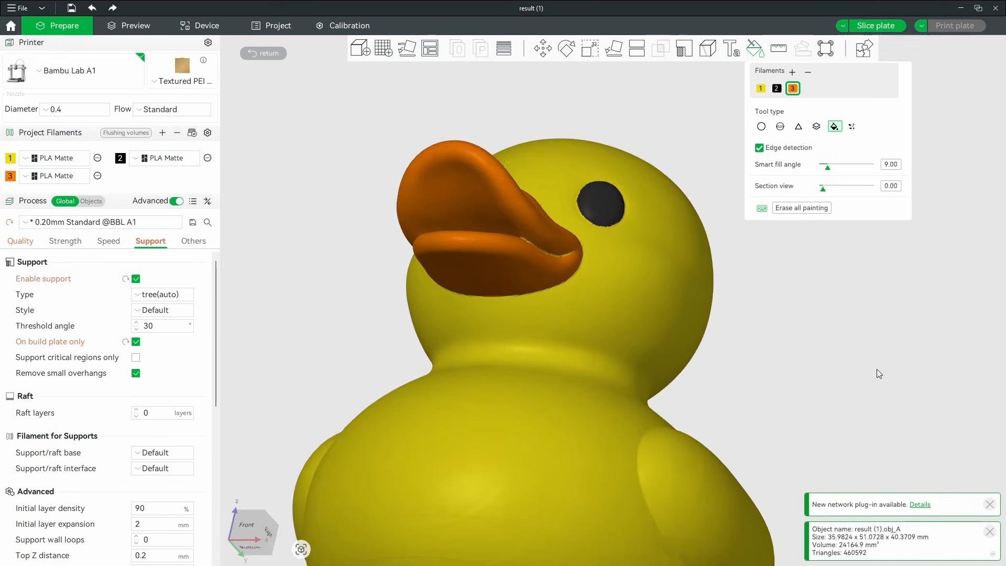
pyautogui.moveTo(792, 344); pyautogui.dragTo(754, 361)
pyautogui.moveTo(753, 360); pyautogui.dragTo(874, 379, button='right')
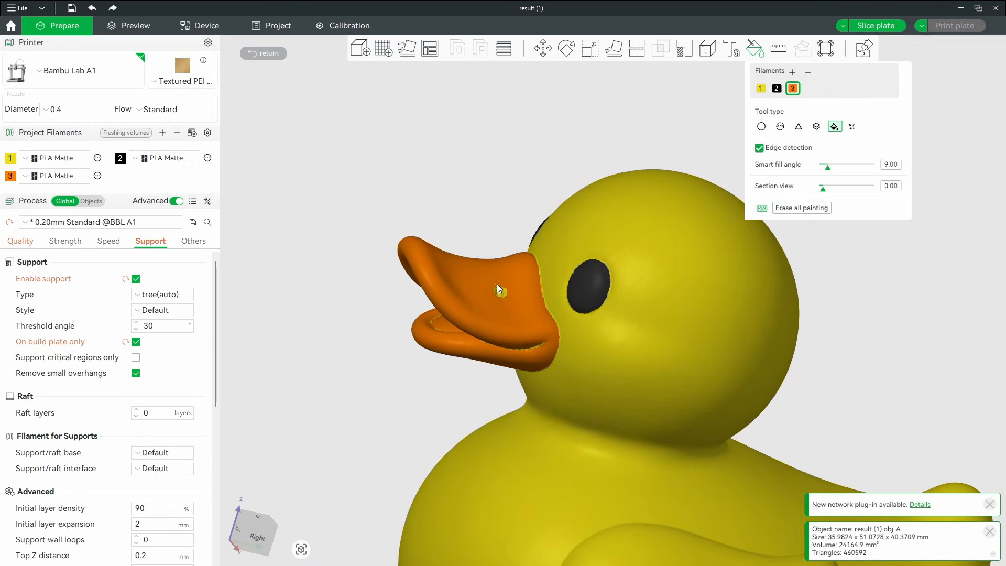
pyautogui.scroll(6, 498, 286)
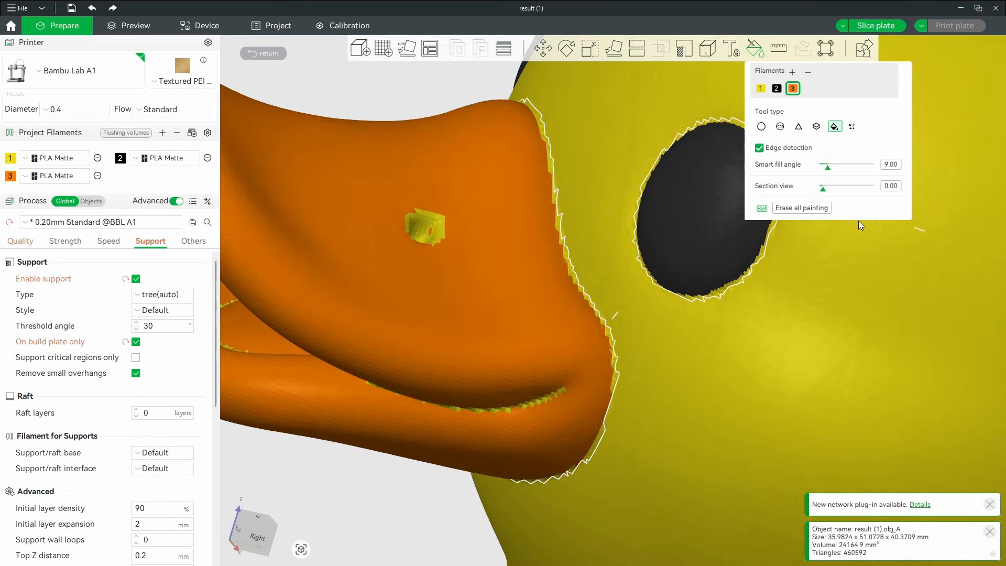
pyautogui.moveTo(828, 167); pyautogui.dragTo(832, 167)
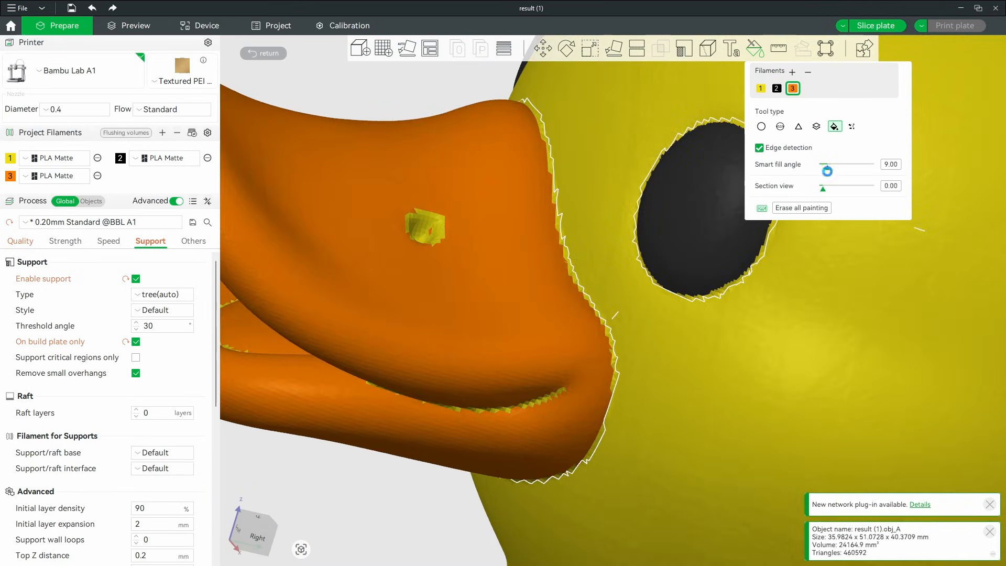
pyautogui.click(426, 225)
pyautogui.scroll(-5, 456, 178)
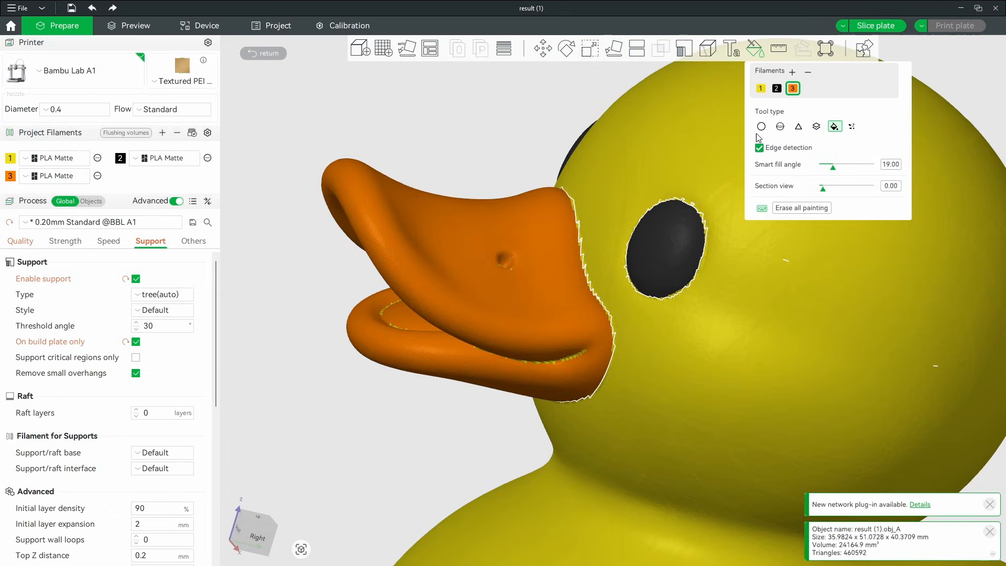
# Paint the remaining yellow nostril orange with the circle brush at pen size 0.40.
pyautogui.click(761, 126)
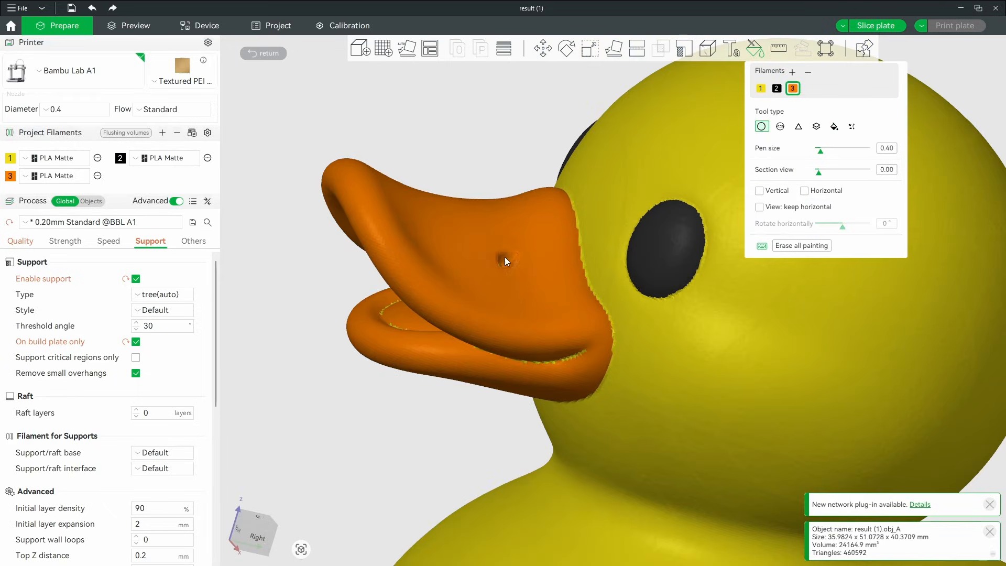
pyautogui.moveTo(496, 168)
pyautogui.mouseDown()
pyautogui.moveTo(479, 180)
pyautogui.moveTo(489, 203)
pyautogui.mouseUp()
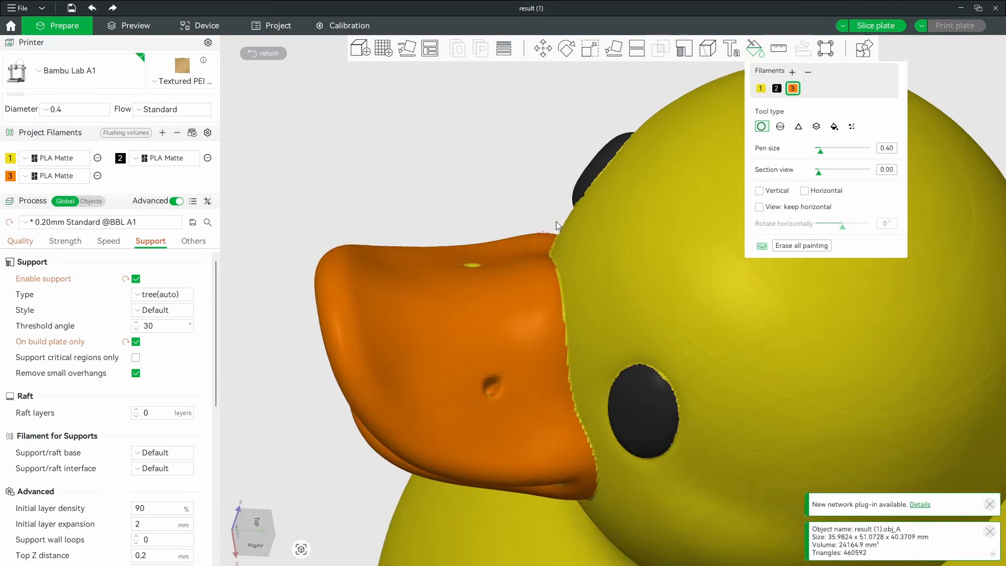
pyautogui.moveTo(555, 222); pyautogui.dragTo(575, 193, button='right')
pyautogui.scroll(4, 556, 210)
pyautogui.moveTo(417, 206); pyautogui.dragTo(433, 207)
pyautogui.scroll(4, 514, 248)
pyautogui.scroll(-10, 514, 247)
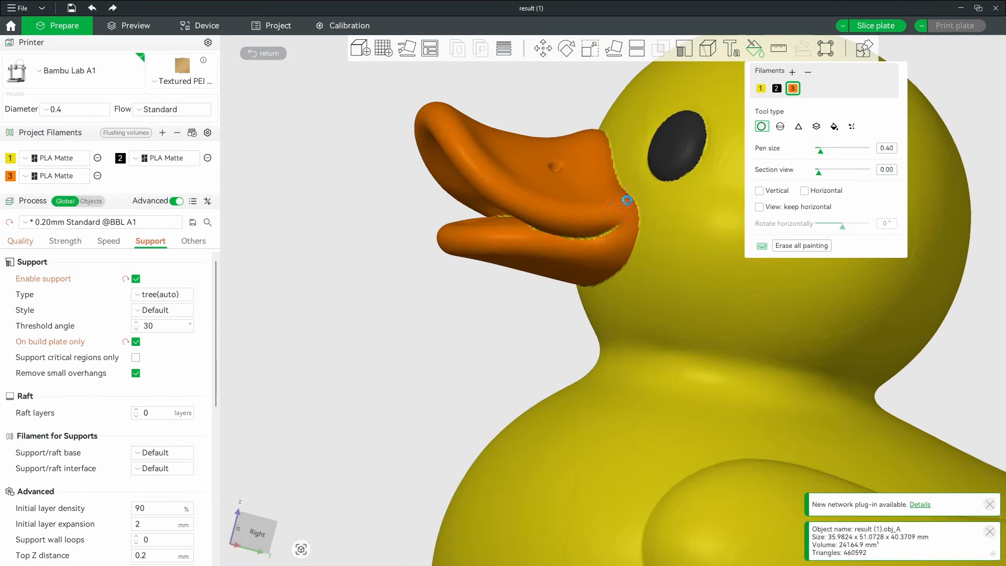
# Inspect the orange beak from the side, the front and the opposite corner for yellow areas left along its edges and inside the mouth.
pyautogui.moveTo(537, 324); pyautogui.dragTo(522, 348, button='right')
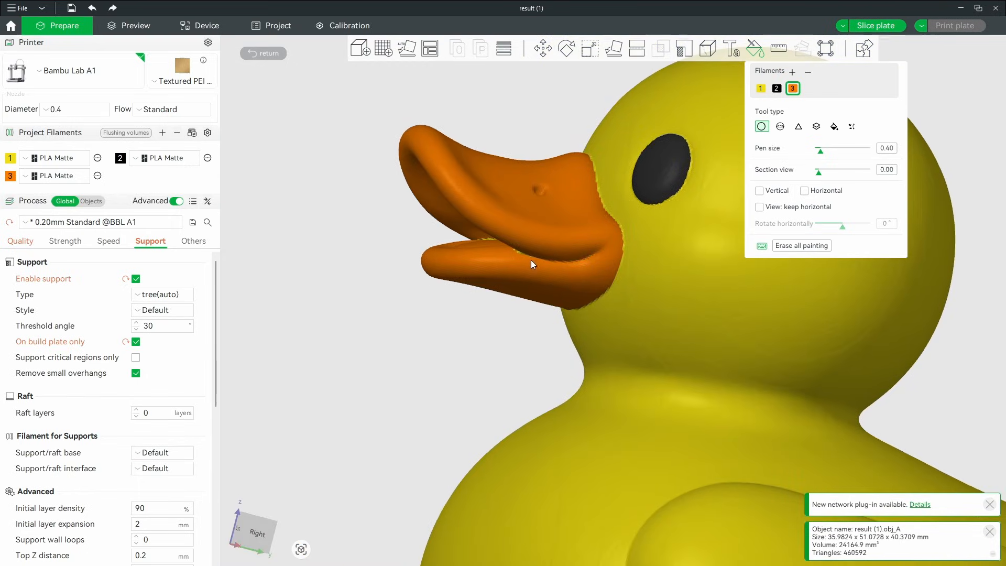
pyautogui.moveTo(523, 265); pyautogui.dragTo(469, 323)
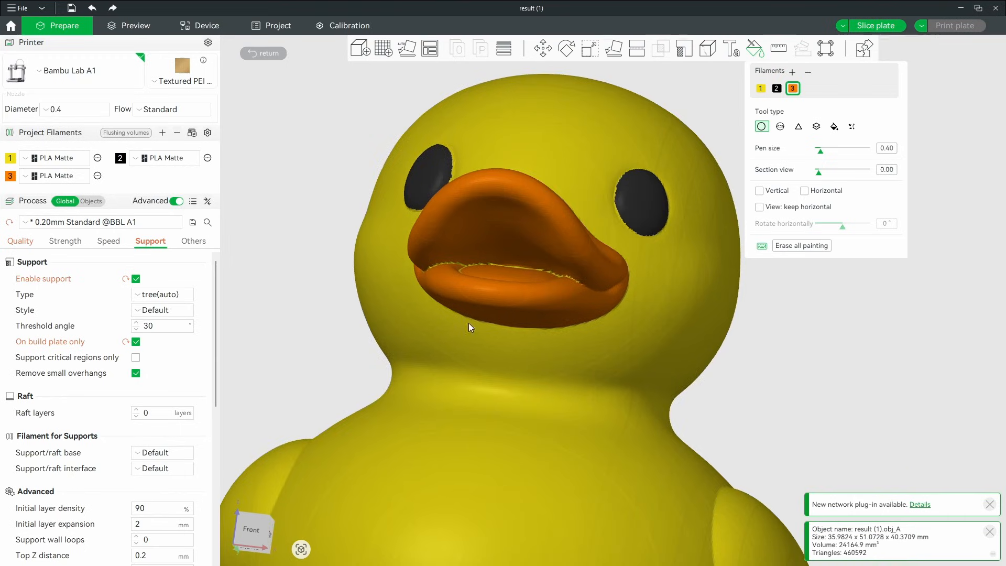
pyautogui.scroll(5, 477, 250)
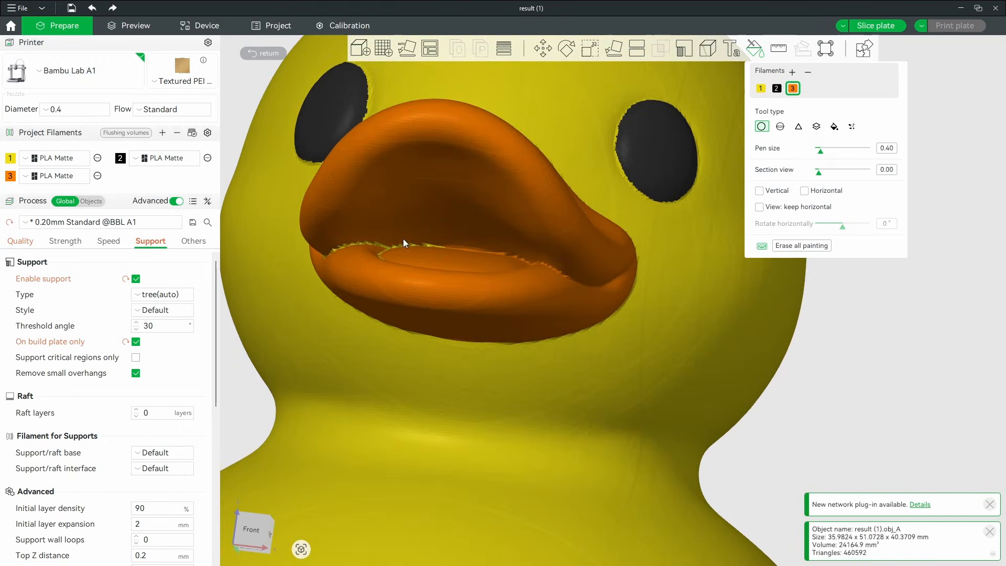
pyautogui.scroll(-5, 837, 402)
pyautogui.moveTo(812, 310); pyautogui.dragTo(792, 326)
pyautogui.moveTo(461, 390)
pyautogui.mouseDown()
pyautogui.moveTo(555, 396)
pyautogui.moveTo(530, 395)
pyautogui.mouseUp()
pyautogui.moveTo(460, 306); pyautogui.dragTo(472, 309)
pyautogui.scroll(-1, 816, 379)
pyautogui.moveTo(817, 379); pyautogui.dragTo(832, 357)
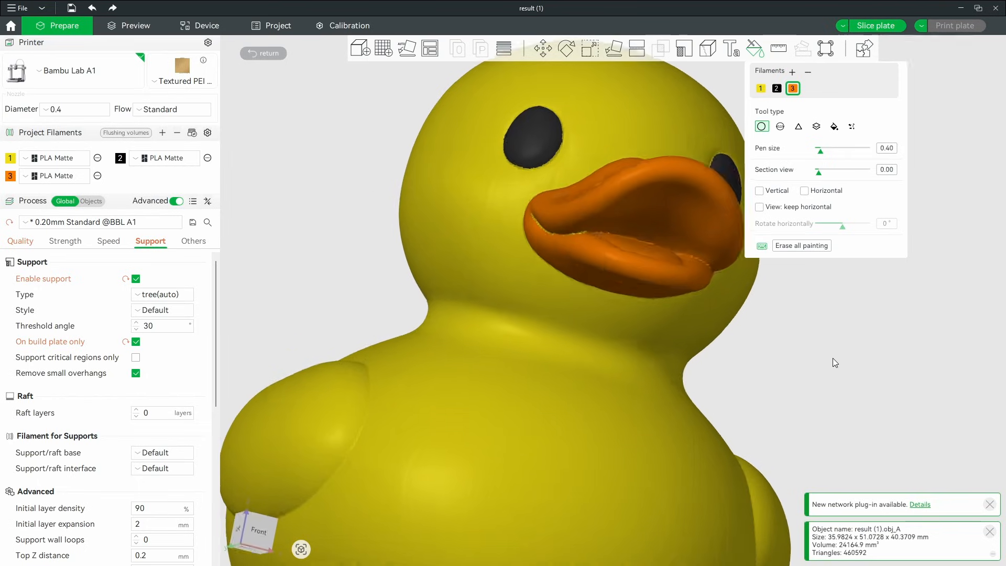
pyautogui.scroll(5, 616, 250)
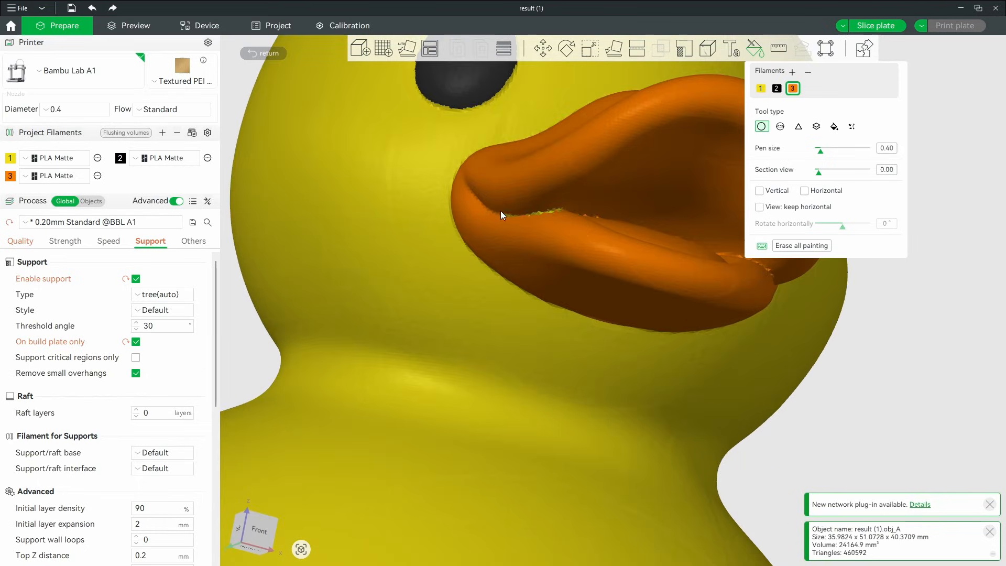
pyautogui.scroll(-5, 560, 214)
pyautogui.moveTo(740, 310); pyautogui.dragTo(830, 364)
pyautogui.scroll(-4, 561, 261)
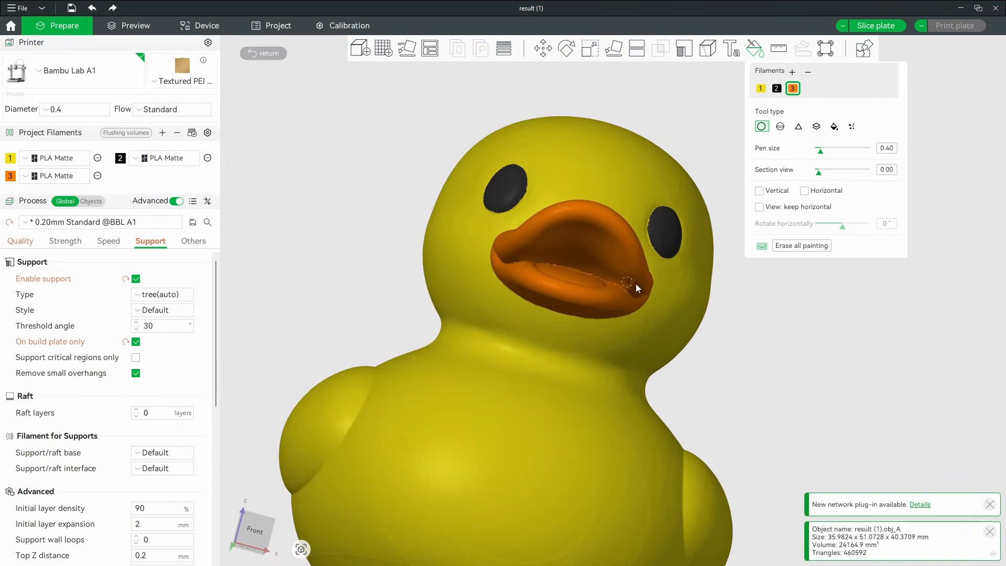
# Paint over the yellow spot left in the nostril on top of the beak with orange filament 3.
pyautogui.moveTo(750, 326); pyautogui.dragTo(783, 362)
pyautogui.scroll(3, 728, 346)
pyautogui.scroll(2, 735, 401)
pyautogui.moveTo(703, 244); pyautogui.dragTo(700, 90, button='right')
pyautogui.click(507, 297)
pyautogui.moveTo(738, 279); pyautogui.dragTo(776, 308)
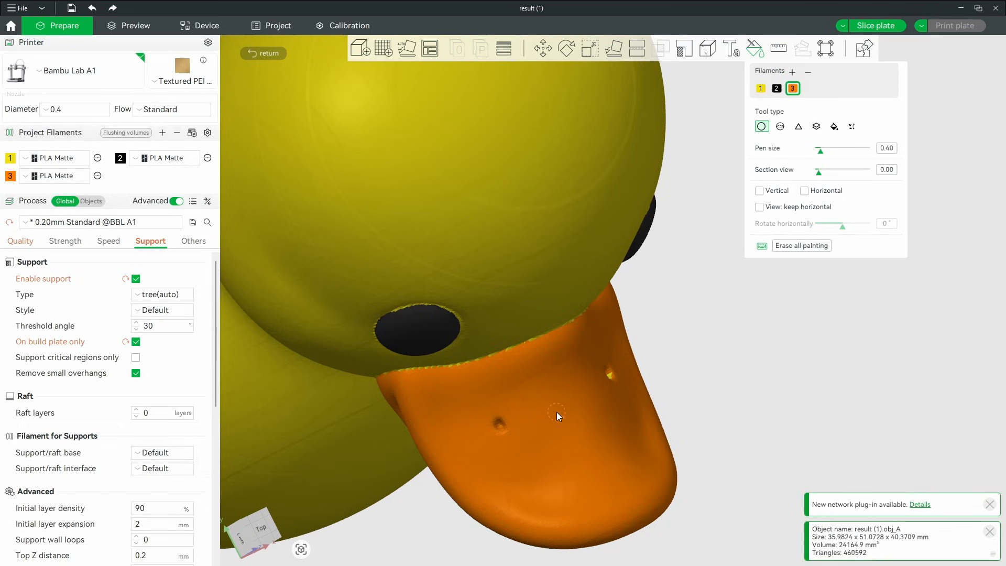
pyautogui.click(608, 375)
# Check the painted duck from below, above and the front, and leave color painting with the duck deselected.
pyautogui.moveTo(665, 389)
pyautogui.mouseDown()
pyautogui.moveTo(688, 396)
pyautogui.moveTo(671, 404)
pyautogui.moveTo(662, 322)
pyautogui.moveTo(678, 432)
pyautogui.moveTo(665, 400)
pyautogui.moveTo(700, 367)
pyautogui.moveTo(713, 381)
pyautogui.moveTo(699, 293)
pyautogui.mouseUp()
pyautogui.scroll(5, 676, 406)
pyautogui.scroll(-2, 665, 400)
pyautogui.scroll(-5, 664, 399)
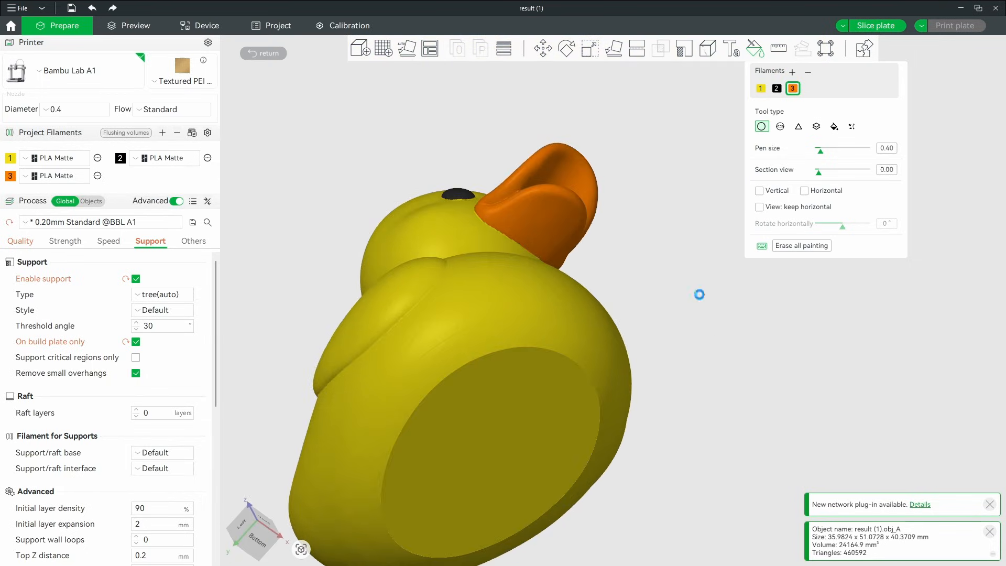
pyautogui.scroll(5, 686, 278)
pyautogui.moveTo(635, 233); pyautogui.dragTo(681, 341, button='right')
pyautogui.scroll(4, 682, 341)
pyautogui.moveTo(717, 370)
pyautogui.mouseDown()
pyautogui.moveTo(647, 353)
pyautogui.moveTo(623, 370)
pyautogui.moveTo(611, 344)
pyautogui.moveTo(501, 243)
pyautogui.moveTo(461, 240)
pyautogui.mouseUp()
pyautogui.moveTo(461, 240); pyautogui.dragTo(525, 266, button='right')
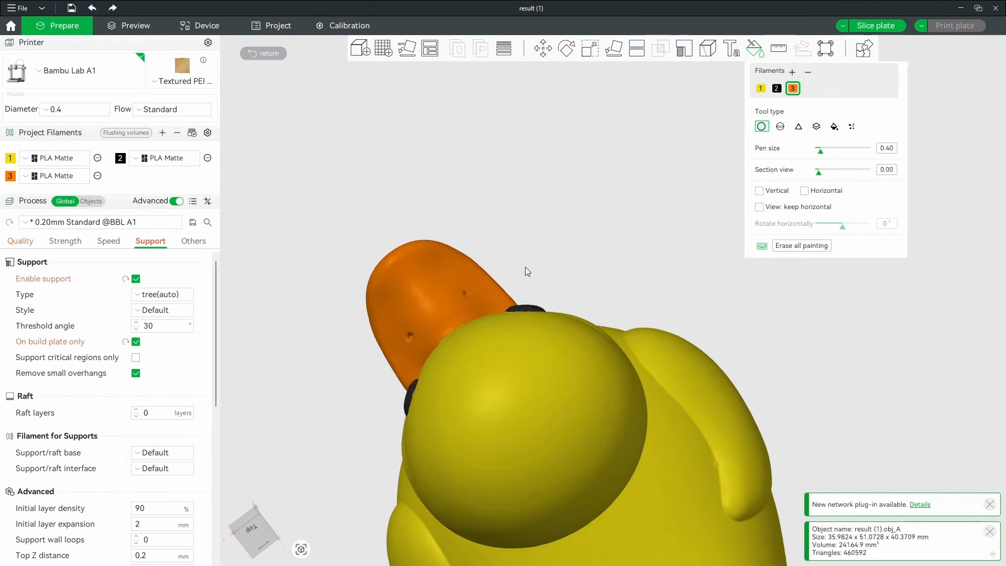
pyautogui.scroll(4, 525, 267)
pyautogui.moveTo(495, 258); pyautogui.dragTo(499, 260)
pyautogui.scroll(4, 499, 260)
pyautogui.scroll(-8, 435, 239)
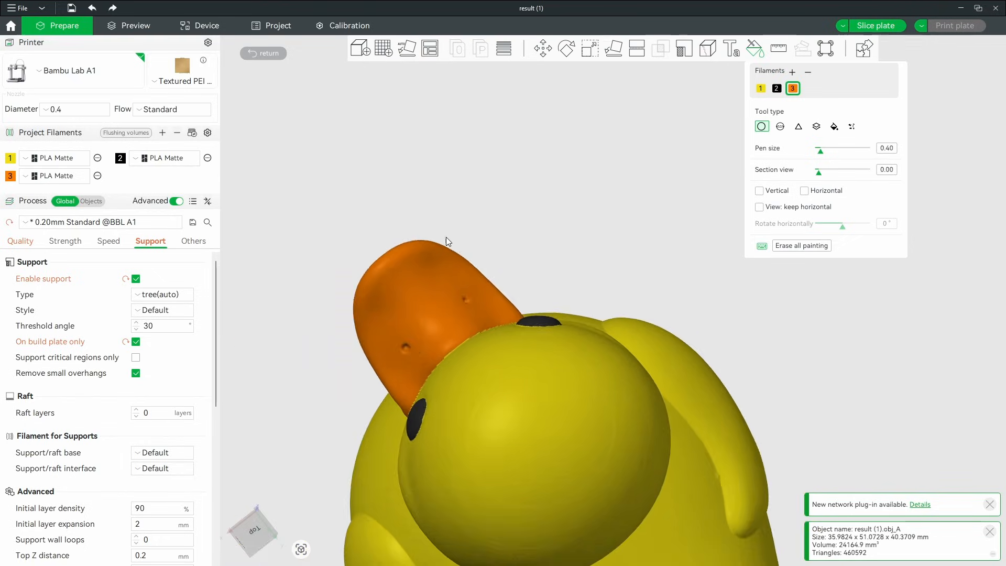
pyautogui.moveTo(787, 404); pyautogui.dragTo(825, 431)
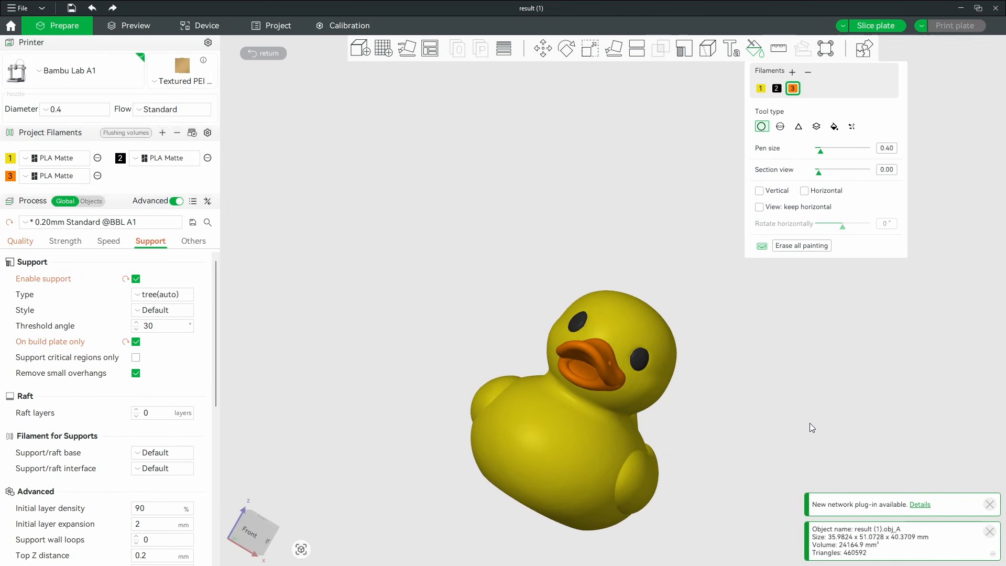
pyautogui.press('Escape')
pyautogui.click(741, 355)
# Examine the duck's wings, chest, back and sides up close for lines and unevenness in the surface.
pyautogui.moveTo(783, 377)
pyautogui.mouseDown()
pyautogui.moveTo(808, 391)
pyautogui.moveTo(651, 405)
pyautogui.moveTo(756, 393)
pyautogui.moveTo(723, 391)
pyautogui.moveTo(730, 425)
pyautogui.moveTo(693, 432)
pyautogui.moveTo(672, 420)
pyautogui.moveTo(668, 396)
pyautogui.moveTo(667, 420)
pyautogui.moveTo(727, 429)
pyautogui.moveTo(678, 436)
pyautogui.moveTo(662, 467)
pyautogui.mouseUp()
pyautogui.scroll(10, 616, 344)
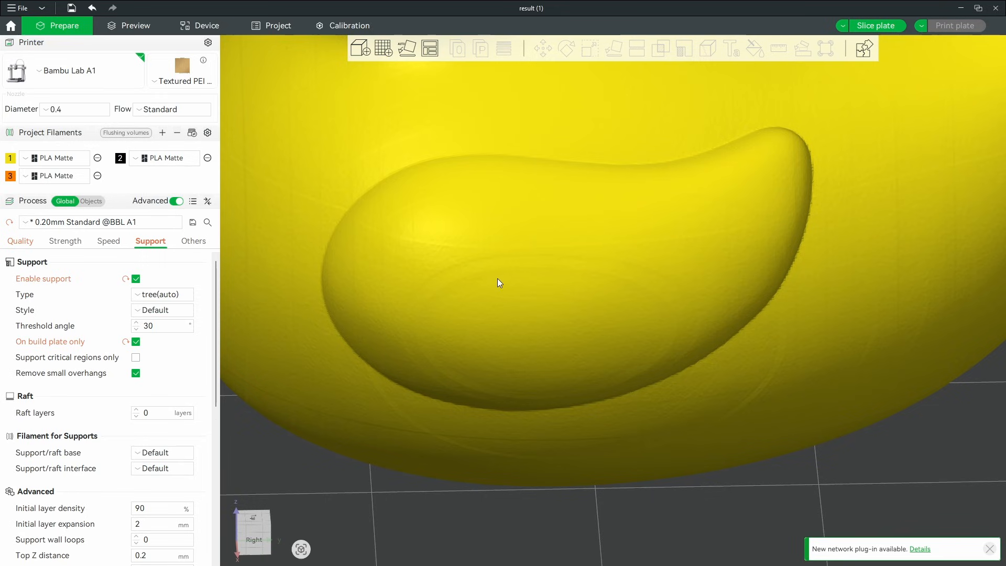
pyautogui.scroll(-2, 601, 275)
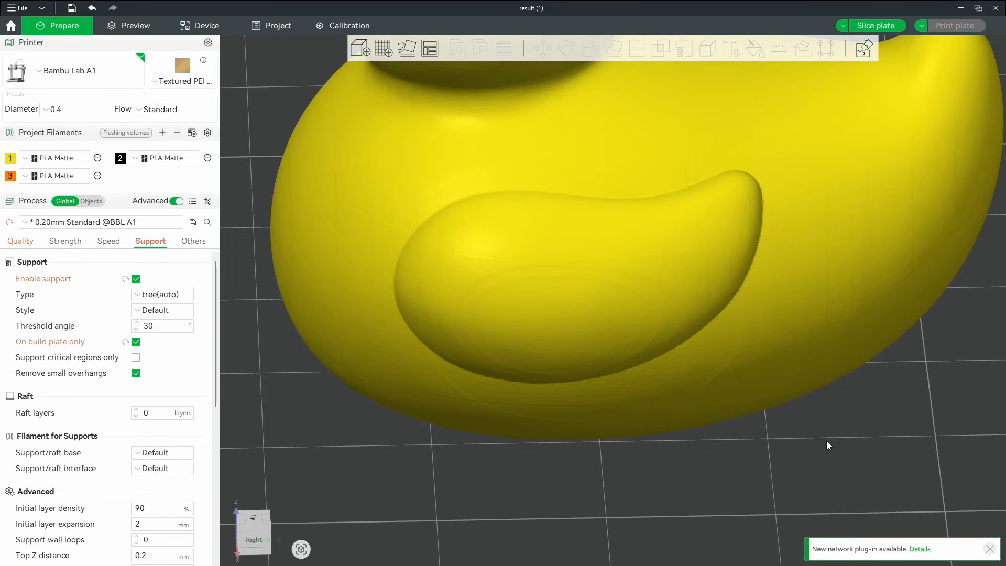
pyautogui.moveTo(831, 442); pyautogui.dragTo(782, 278)
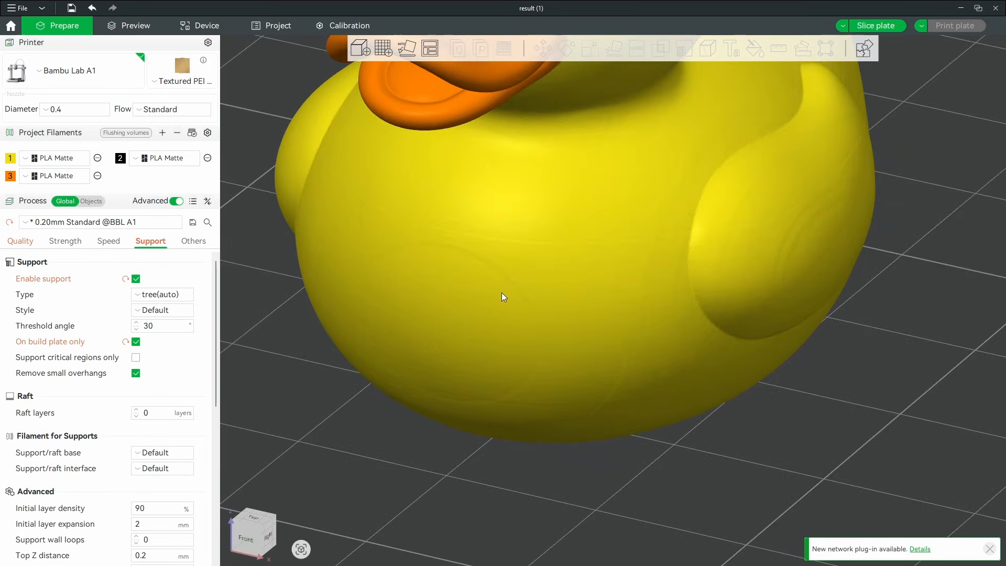
pyautogui.moveTo(745, 429); pyautogui.dragTo(609, 451)
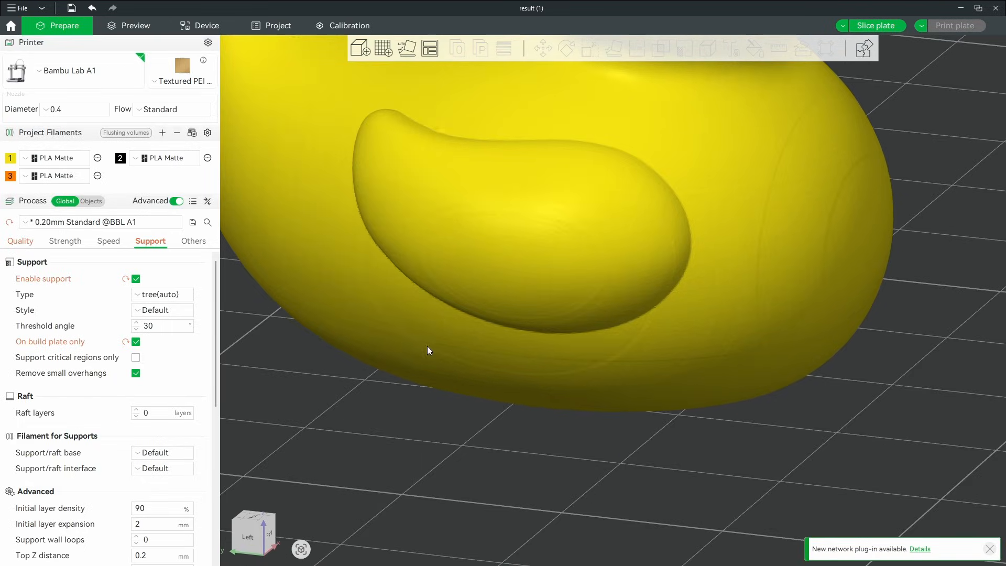
pyautogui.moveTo(754, 272); pyautogui.dragTo(854, 309)
pyautogui.moveTo(838, 366); pyautogui.dragTo(862, 318)
pyautogui.scroll(-5, 855, 343)
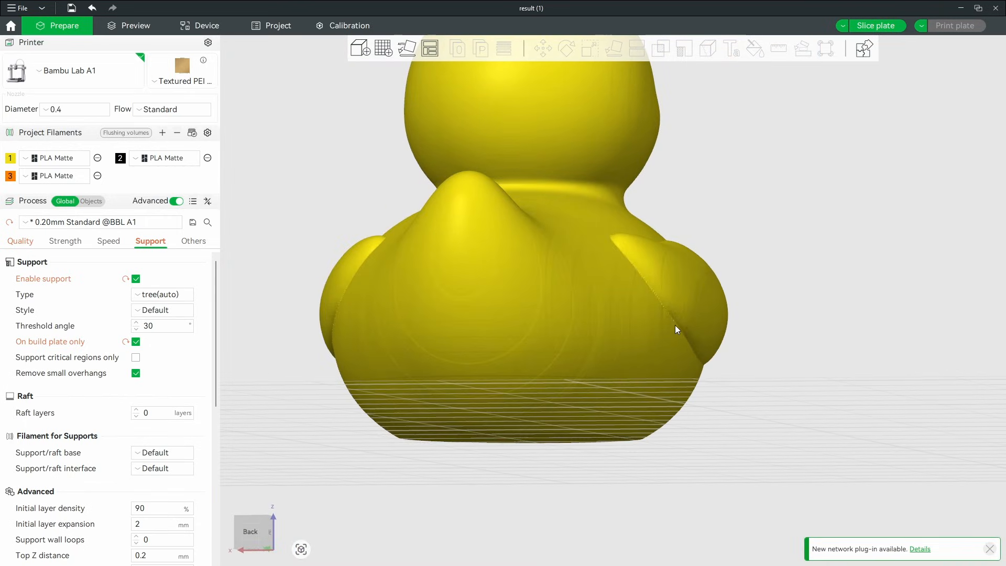
pyautogui.moveTo(804, 351); pyautogui.dragTo(697, 337)
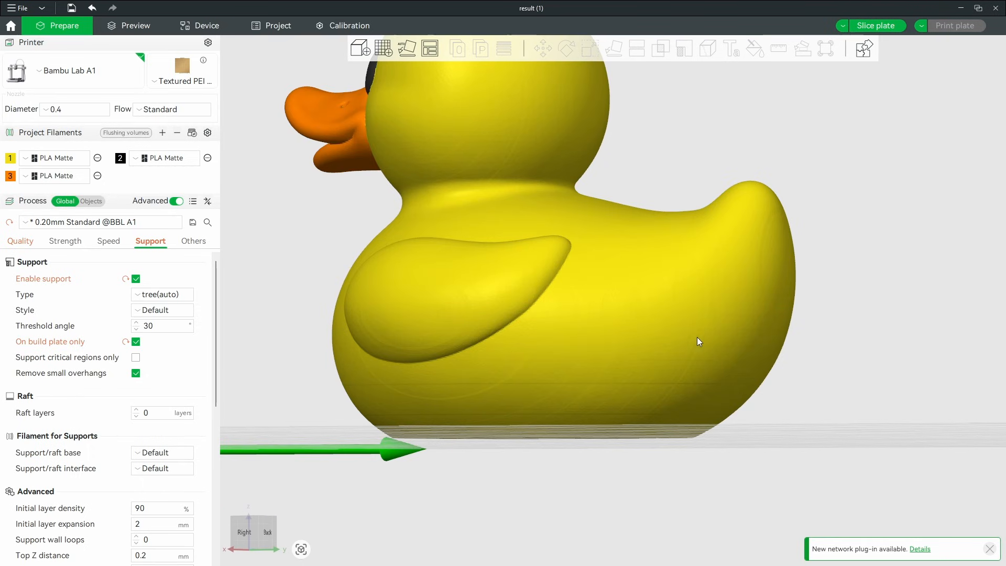
pyautogui.moveTo(853, 326); pyautogui.dragTo(793, 335)
pyautogui.moveTo(825, 282); pyautogui.dragTo(898, 291)
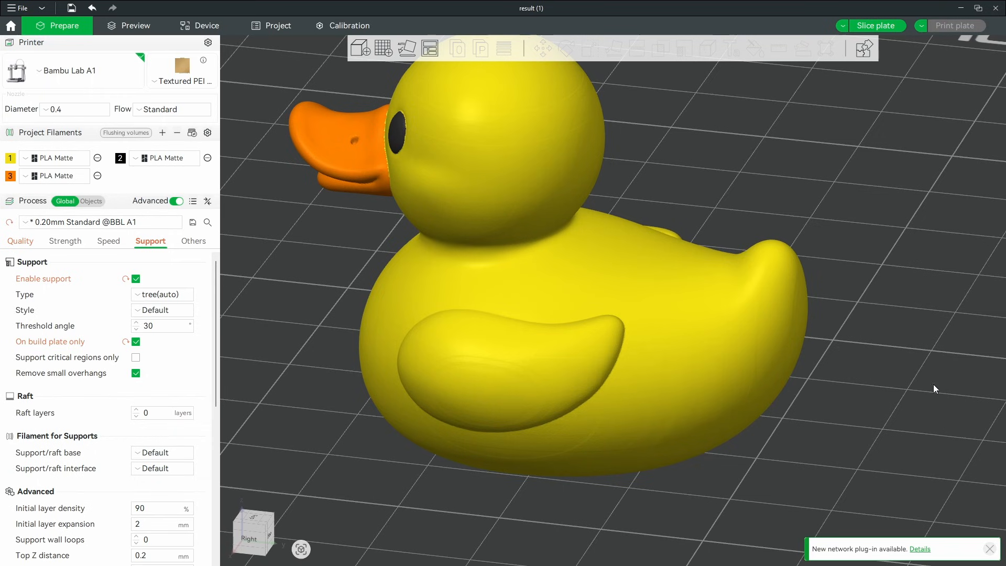
pyautogui.moveTo(933, 384); pyautogui.dragTo(766, 387)
pyautogui.scroll(-8, 820, 393)
pyautogui.scroll(5, 719, 361)
pyautogui.moveTo(721, 366)
pyautogui.mouseDown()
pyautogui.moveTo(748, 369)
pyautogui.moveTo(712, 354)
pyautogui.moveTo(737, 366)
pyautogui.mouseUp()
pyautogui.scroll(4, 733, 367)
pyautogui.scroll(-3, 737, 367)
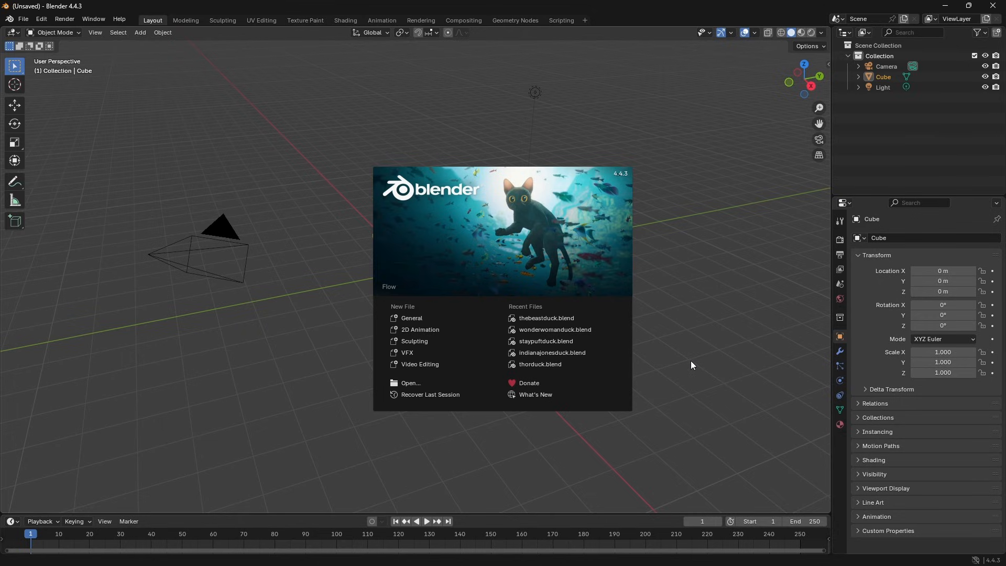
# Switch to Blender, dismiss the splash screen and delete the default cube.
pyautogui.click(675, 231)
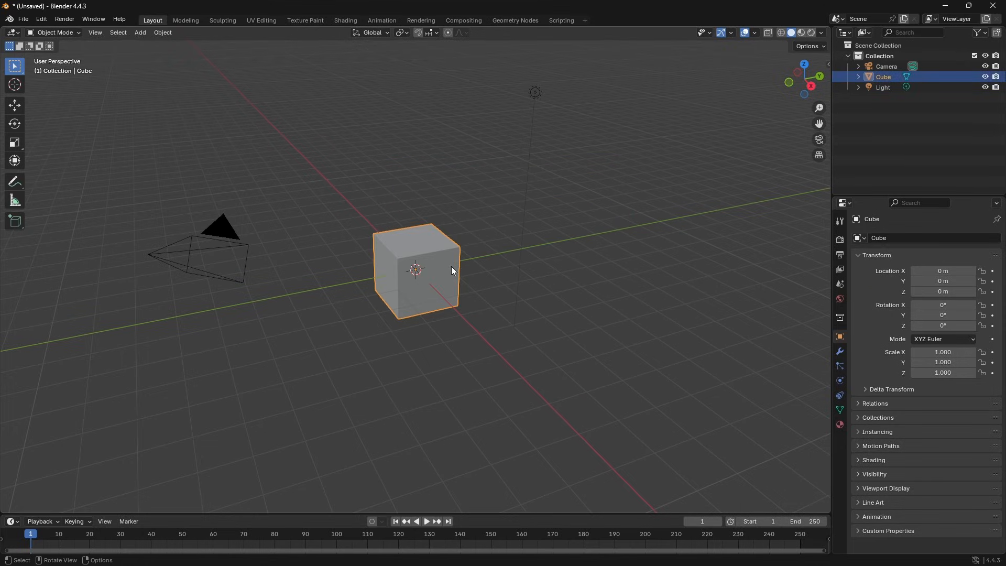
pyautogui.press('Delete')
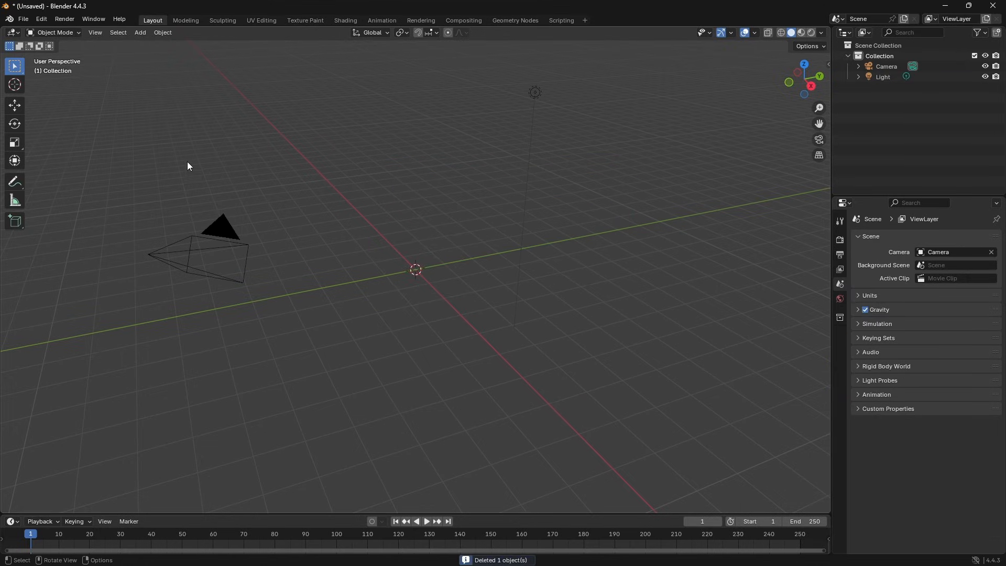
pyautogui.click(27, 22)
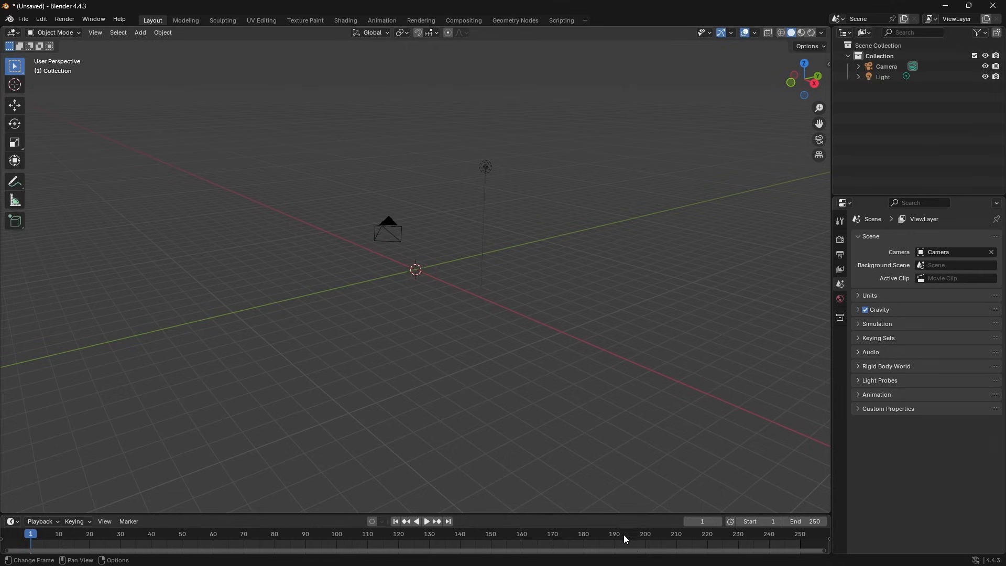
# Import result (1).obj from the Downloads folder as a Wavefront OBJ with the default import options.
pyautogui.click(27, 21)
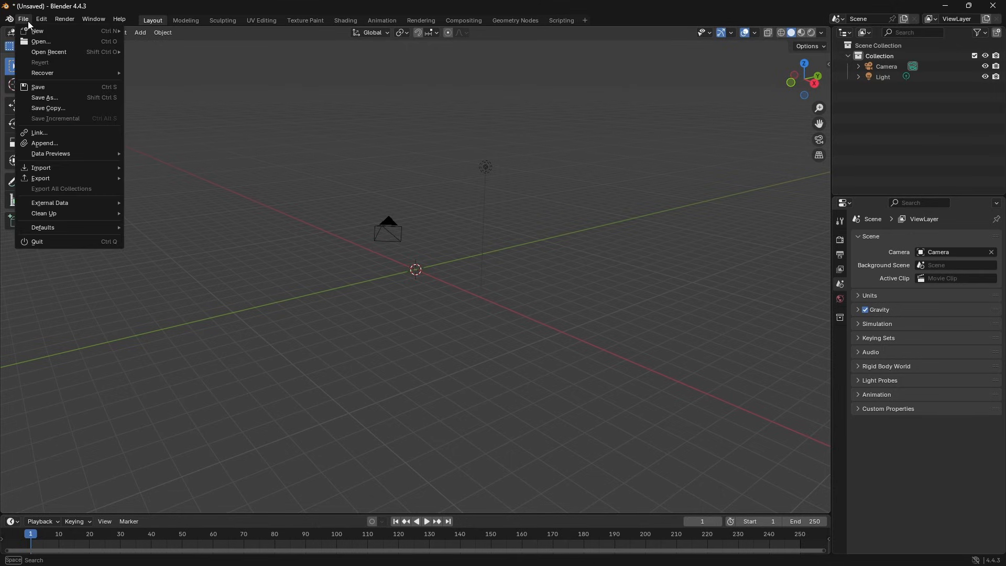
pyautogui.moveTo(68, 168)
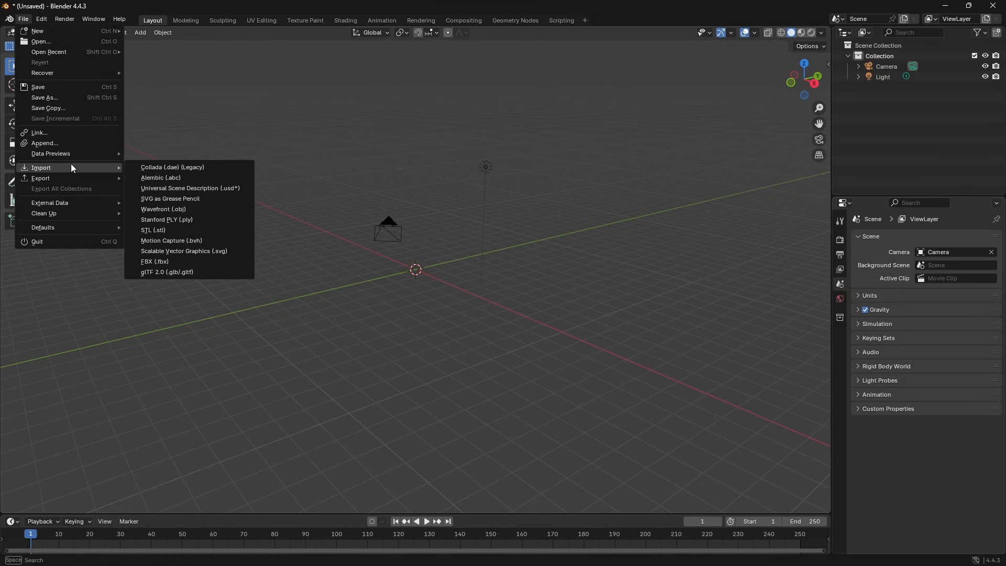
pyautogui.click(175, 212)
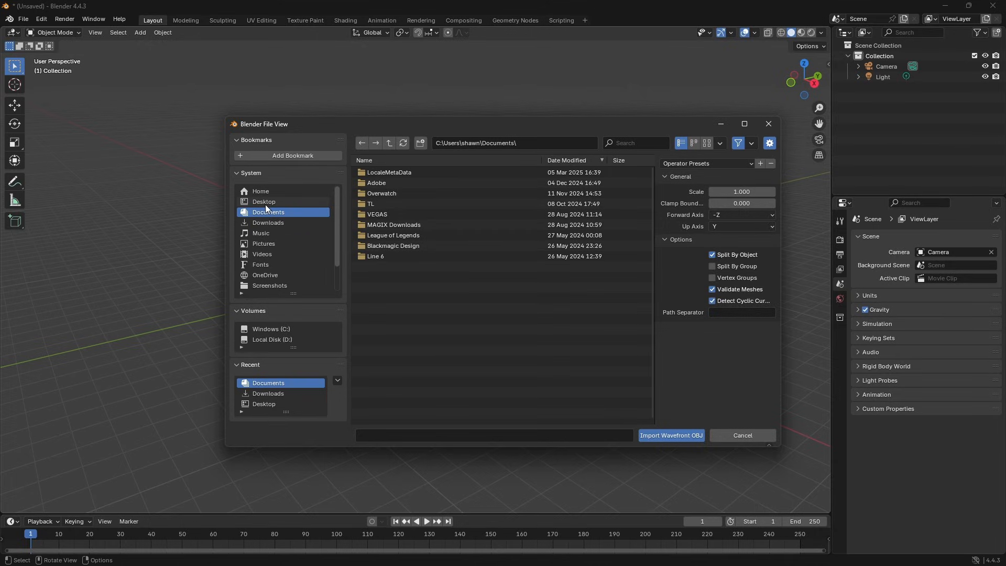
pyautogui.click(275, 223)
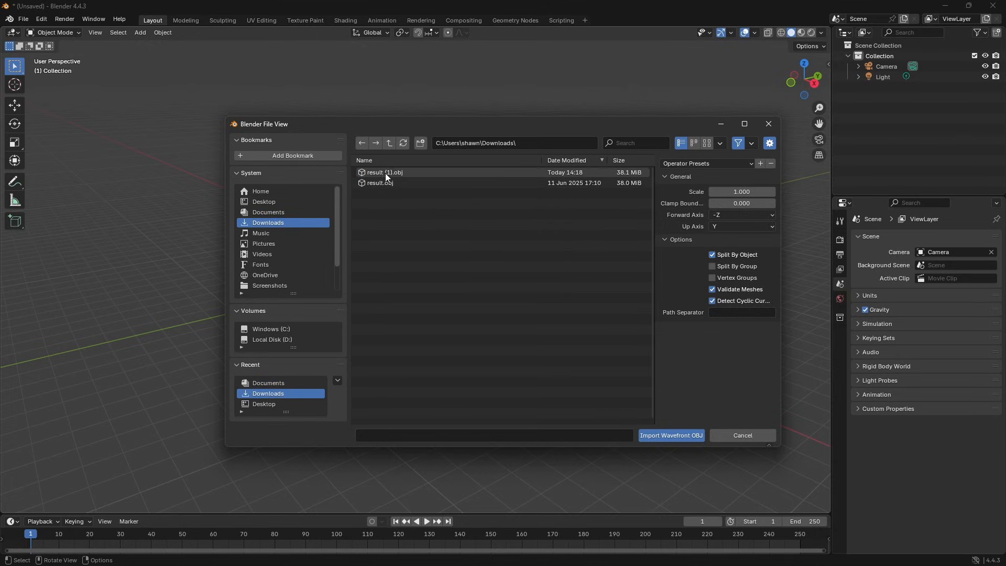
pyautogui.doubleClick(534, 175)
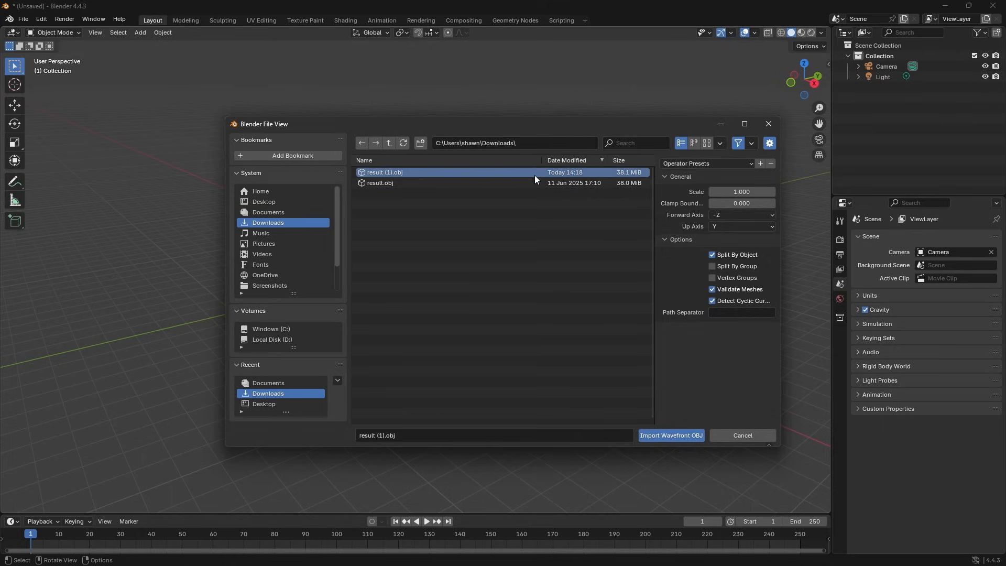
# Rotate the imported duck upright in the right orthographic view, to an X rotation of about -0.86°.
pyautogui.scroll(-10, 526, 207)
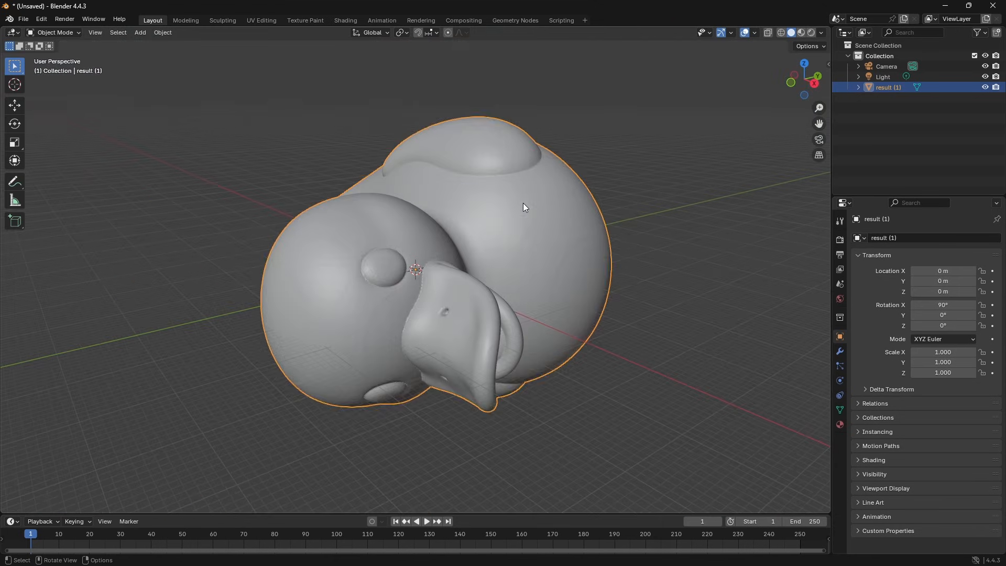
pyautogui.moveTo(610, 313); pyautogui.dragTo(588, 307, button='middle')
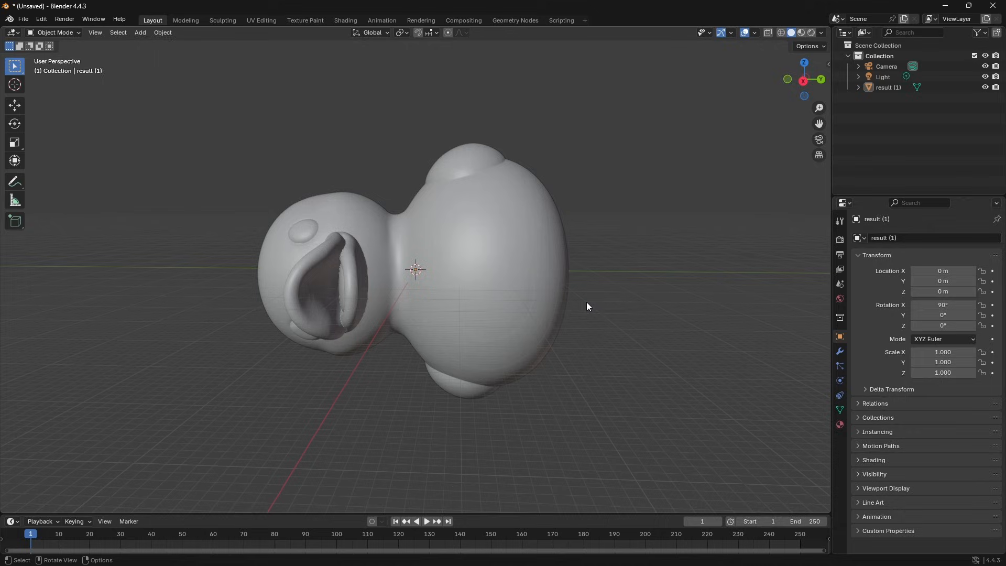
pyautogui.click(807, 83)
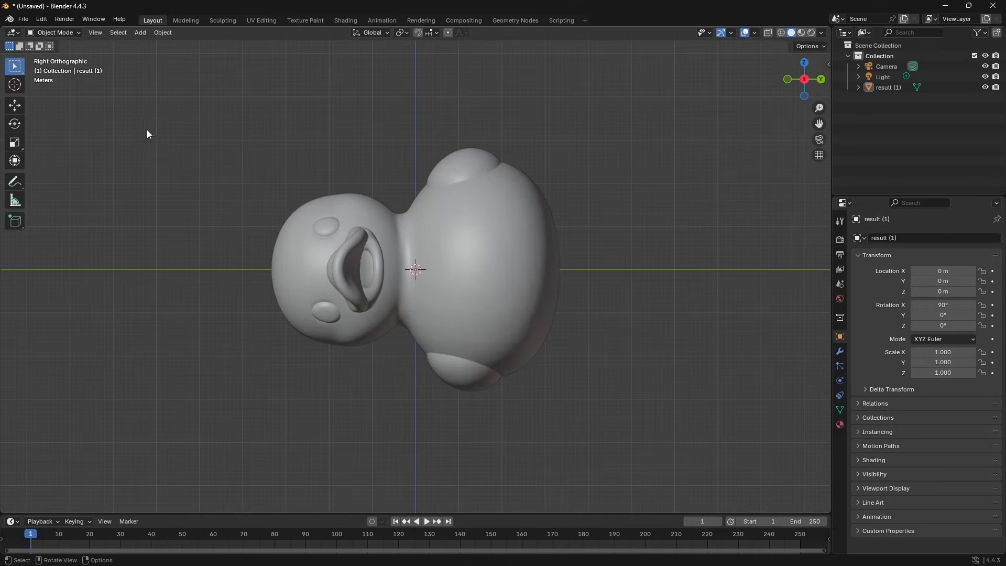
pyautogui.click(14, 124)
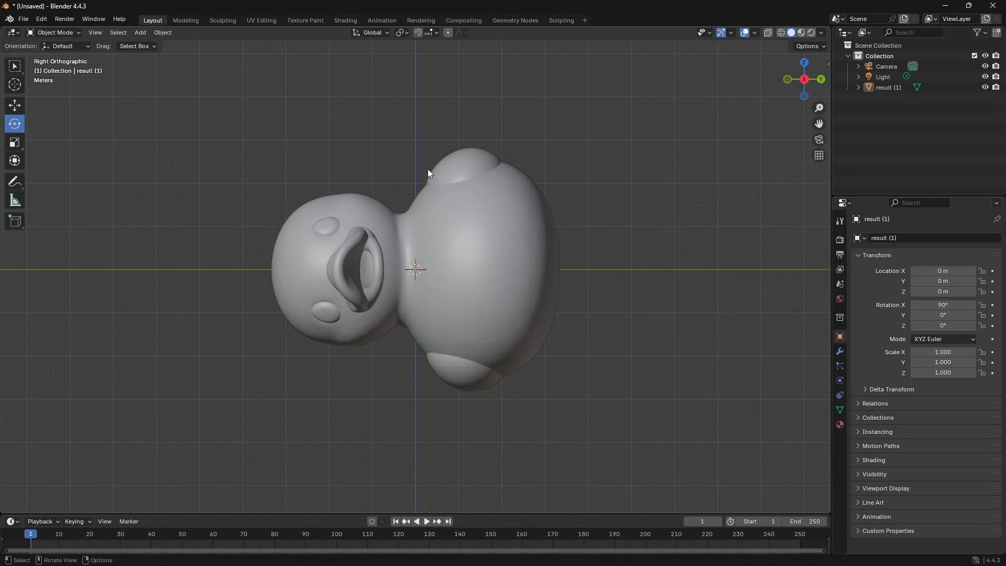
pyautogui.click(454, 238)
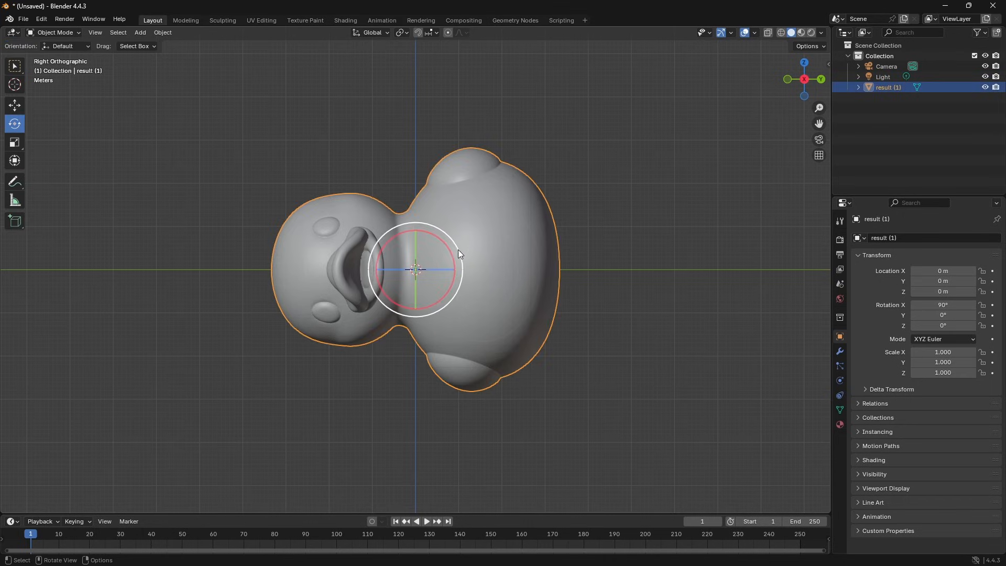
pyautogui.moveTo(458, 250); pyautogui.dragTo(435, 314)
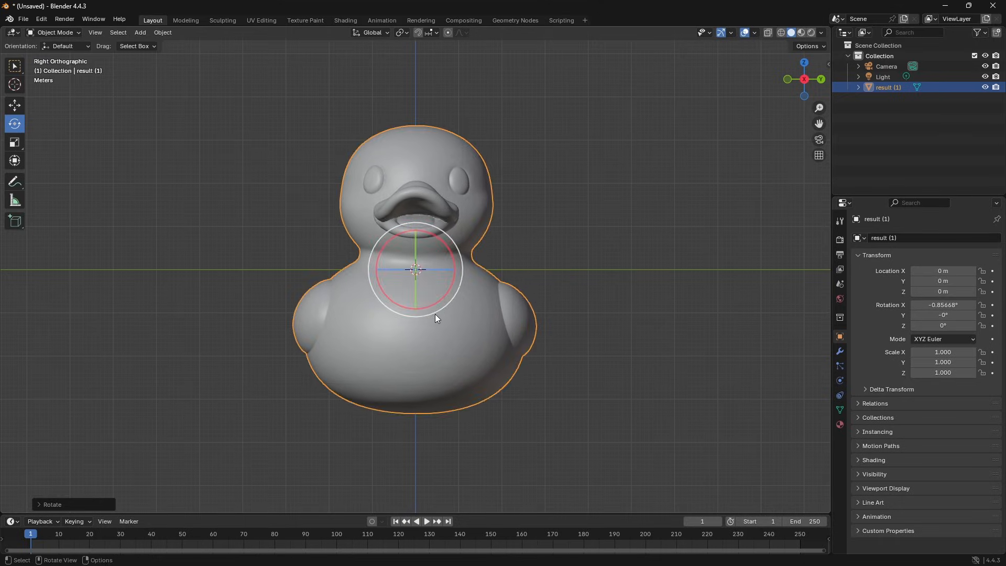
pyautogui.click(603, 293)
# Switch the imported duck from Object Mode to Sculpt Mode.
pyautogui.moveTo(589, 305); pyautogui.dragTo(202, 165, button='middle')
pyautogui.scroll(5, 592, 295)
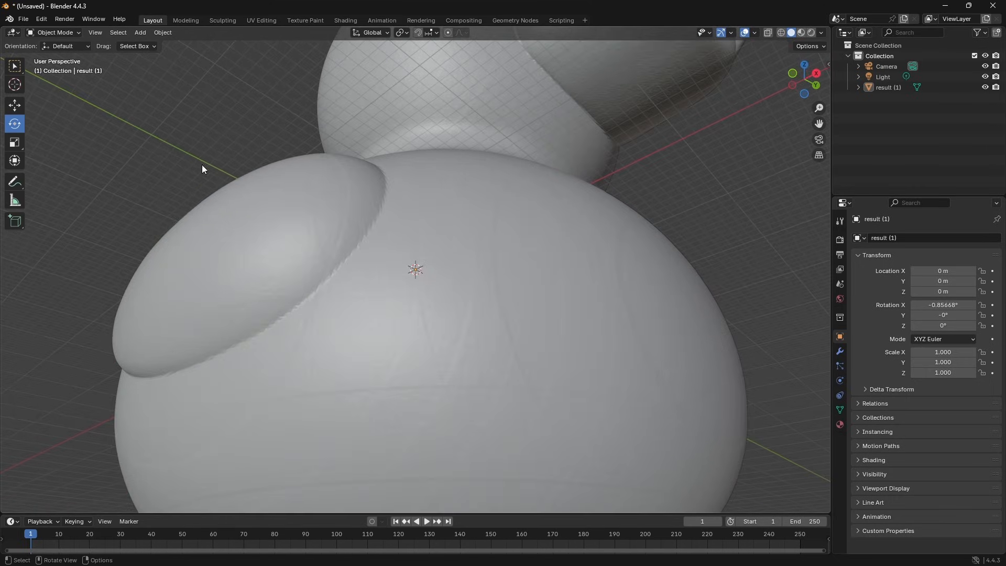
pyautogui.click(49, 33)
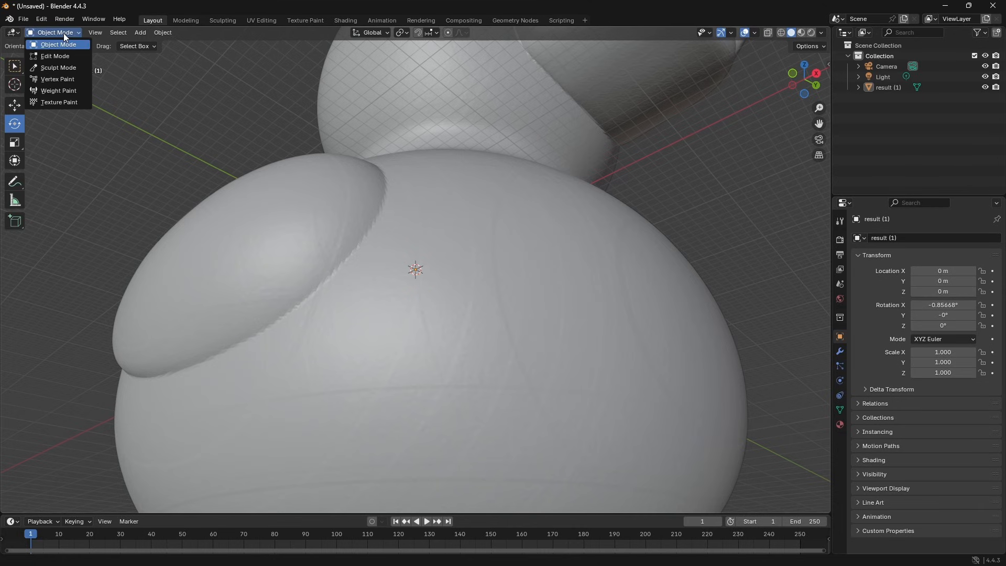
pyautogui.click(61, 67)
pyautogui.scroll(-6, 521, 280)
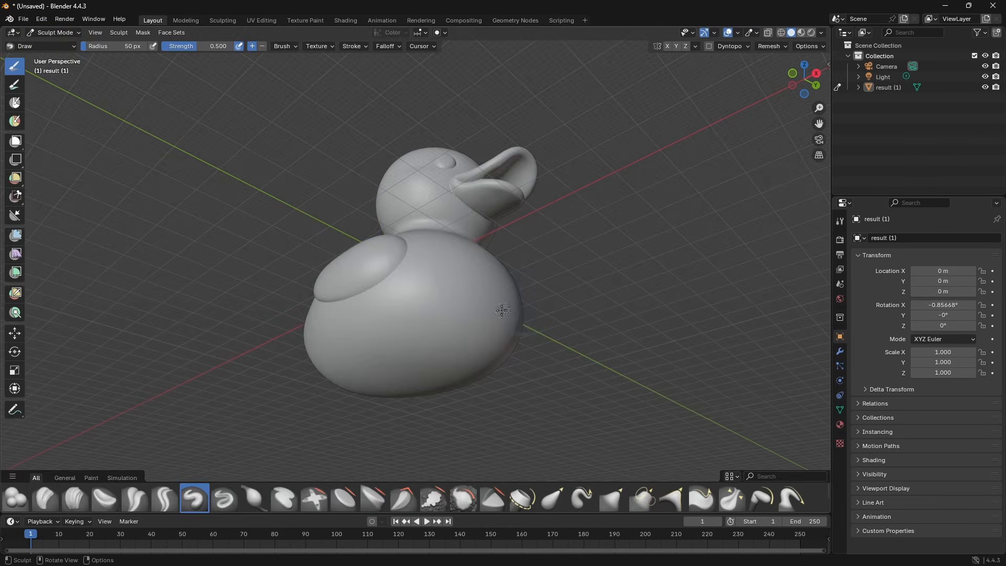
# Smooth the lines on the duck's chest and the front of its body with the 50 px brush.
pyautogui.moveTo(497, 277); pyautogui.dragTo(509, 320, button='middle')
pyautogui.scroll(1, 509, 320)
pyautogui.scroll(3, 509, 321)
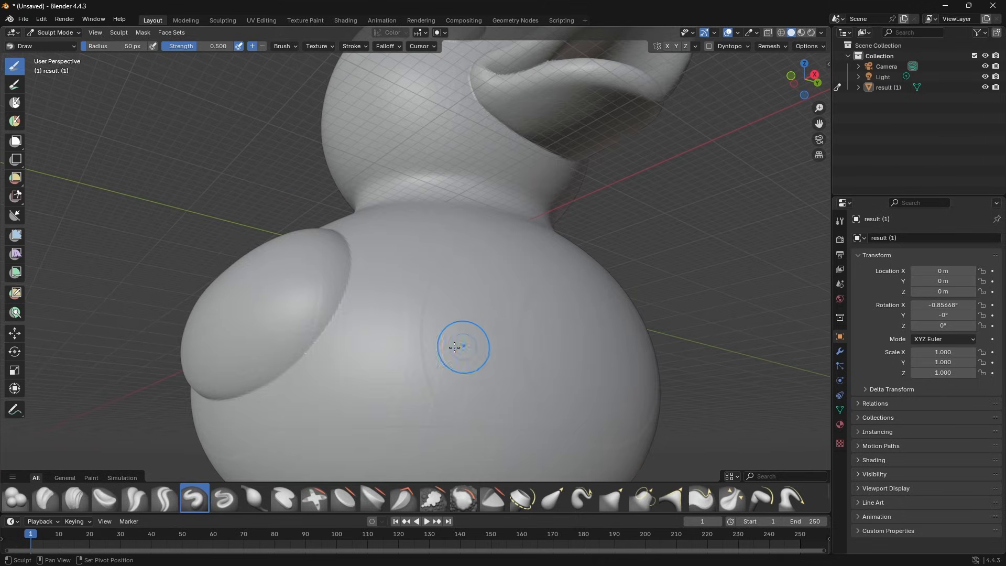
pyautogui.moveTo(406, 310); pyautogui.dragTo(440, 301)
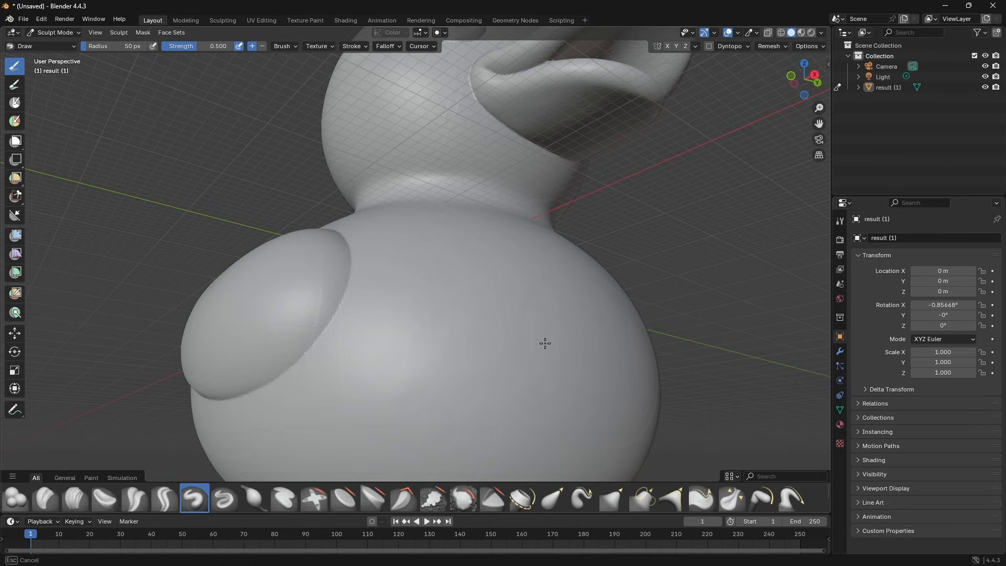
pyautogui.scroll(-5, 499, 419)
pyautogui.moveTo(566, 370); pyautogui.dragTo(525, 386, button='middle')
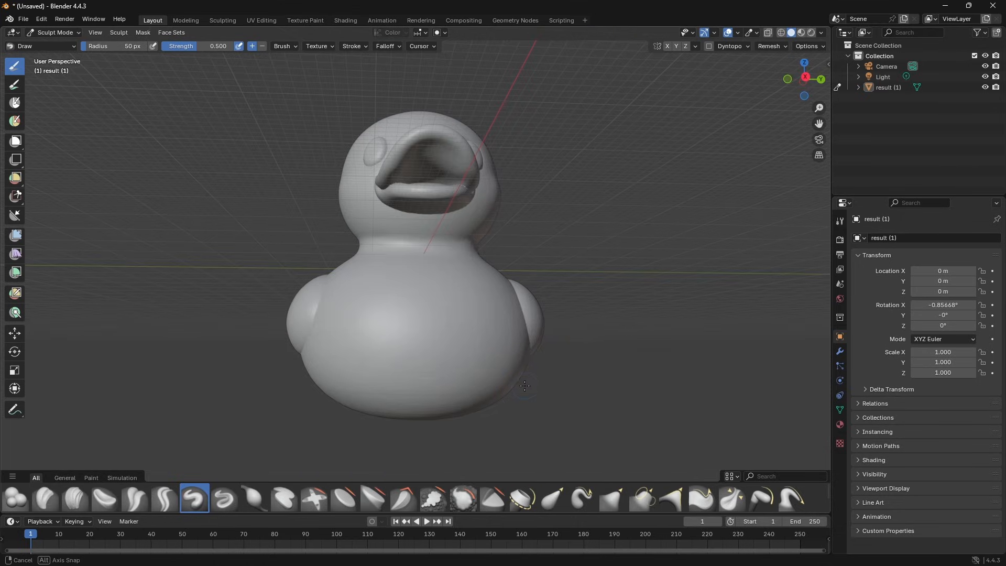
pyautogui.moveTo(386, 346); pyautogui.dragTo(419, 305)
# Enlarge the brush radius to 158 px and smooth the duck's chest, underside and lower side.
pyautogui.moveTo(439, 401); pyautogui.dragTo(395, 360, button='middle')
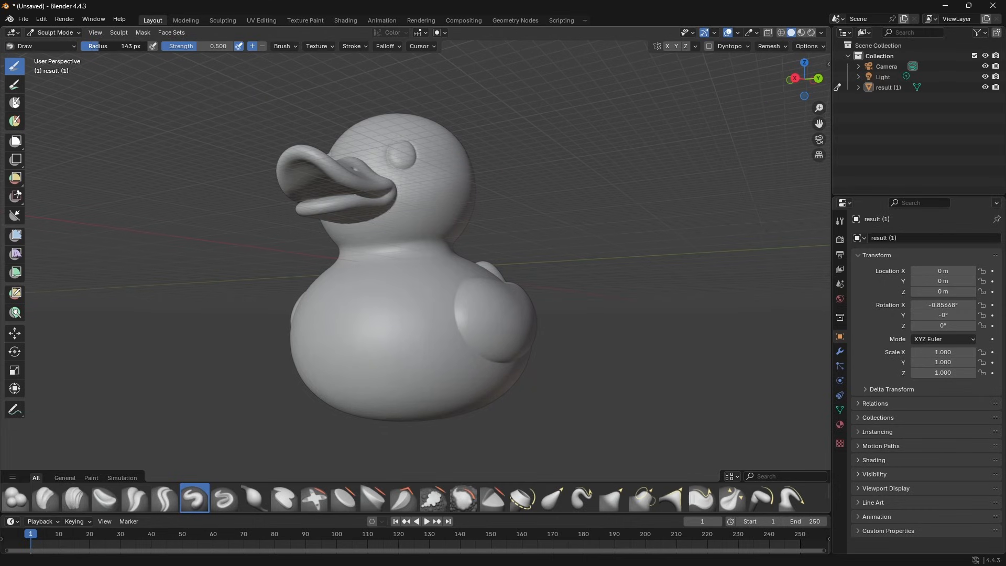
pyautogui.moveTo(99, 46); pyautogui.dragTo(101, 46)
pyautogui.moveTo(404, 309)
pyautogui.mouseDown()
pyautogui.moveTo(413, 344)
pyautogui.moveTo(384, 354)
pyautogui.mouseUp()
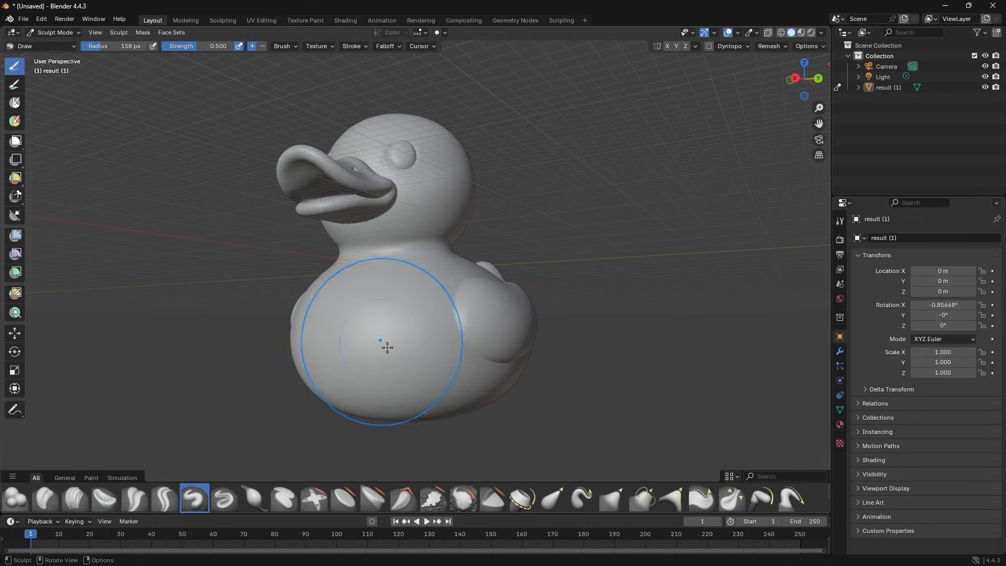
pyautogui.moveTo(388, 348)
pyautogui.mouseDown(button='middle')
pyautogui.moveTo(413, 301)
pyautogui.moveTo(485, 298)
pyautogui.mouseUp(button='middle')
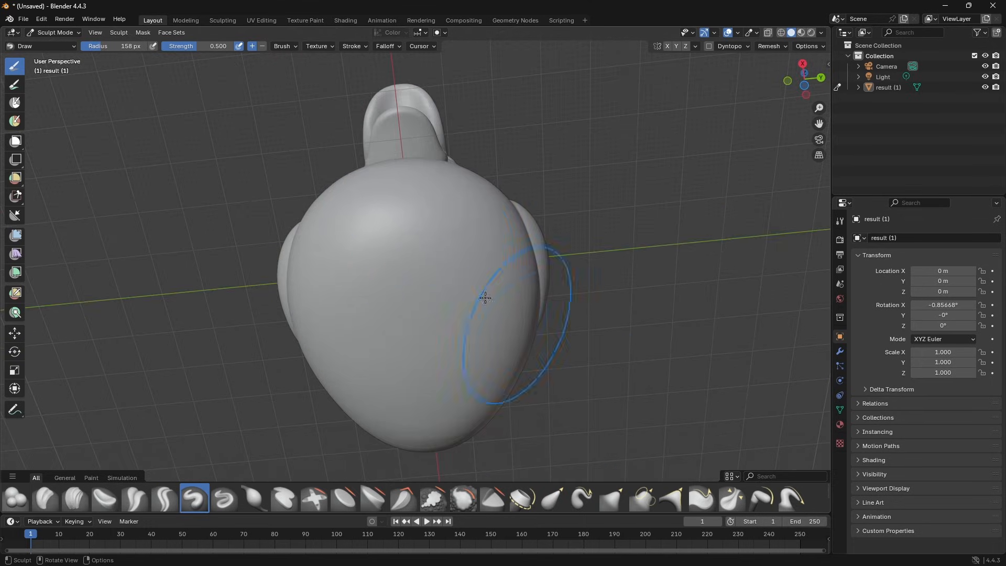
pyautogui.moveTo(406, 357); pyautogui.dragTo(367, 301, button='middle')
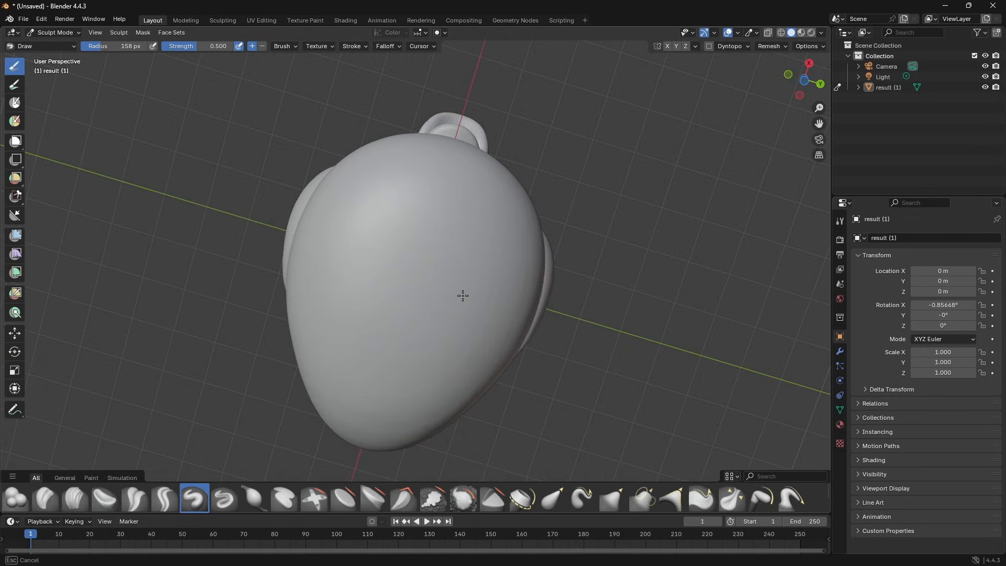
pyautogui.moveTo(521, 388); pyautogui.dragTo(367, 315, button='middle')
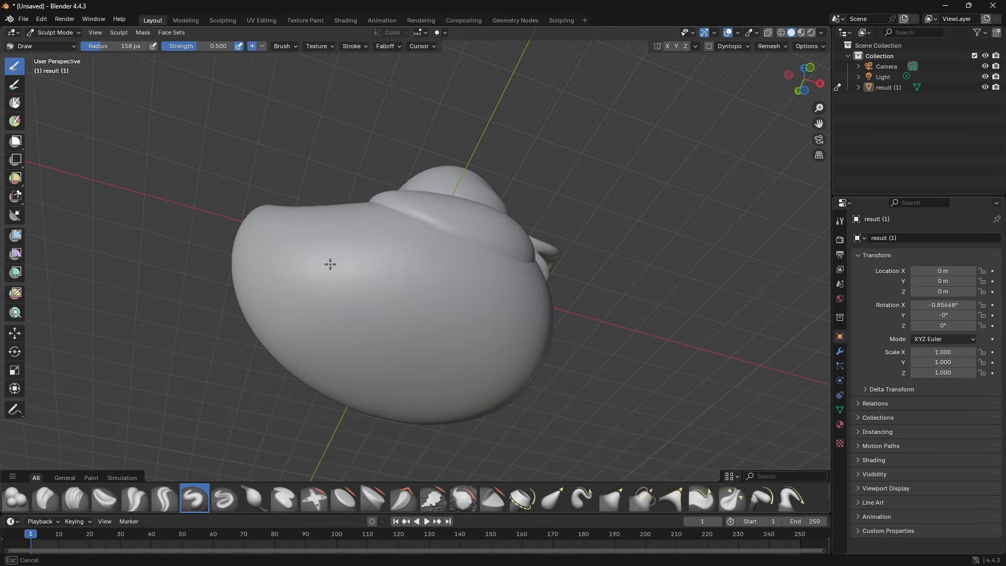
# Smooth the duck's wing and the jagged seam along its lower edge where it meets the body.
pyautogui.moveTo(518, 341); pyautogui.dragTo(504, 392, button='middle')
pyautogui.scroll(4, 555, 386)
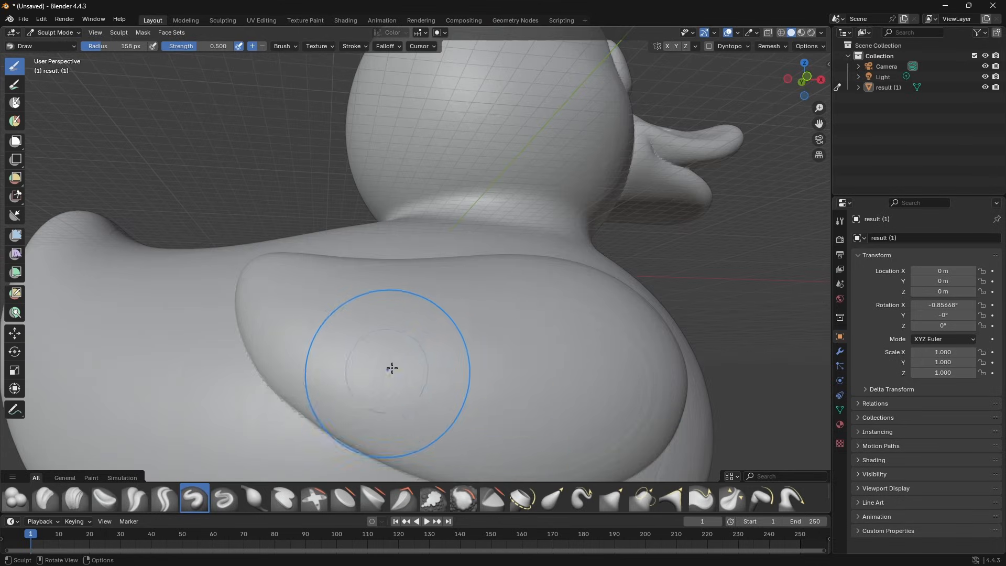
pyautogui.moveTo(519, 354)
pyautogui.mouseDown(button='middle')
pyautogui.moveTo(519, 326)
pyautogui.moveTo(471, 299)
pyautogui.mouseUp(button='middle')
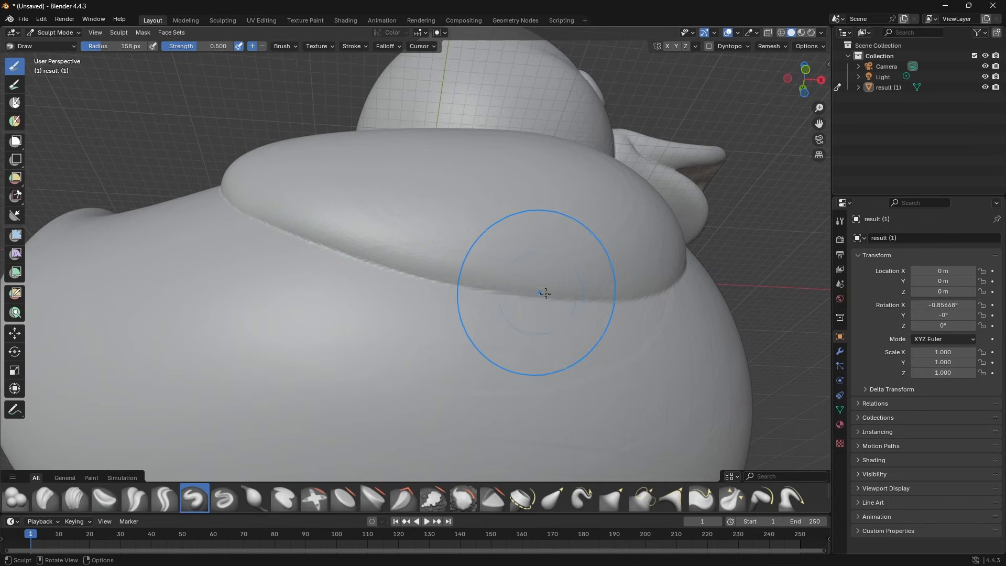
pyautogui.keyDown('shift'); pyautogui.moveTo(242, 204); pyautogui.dragTo(252, 215); pyautogui.keyUp('shift')
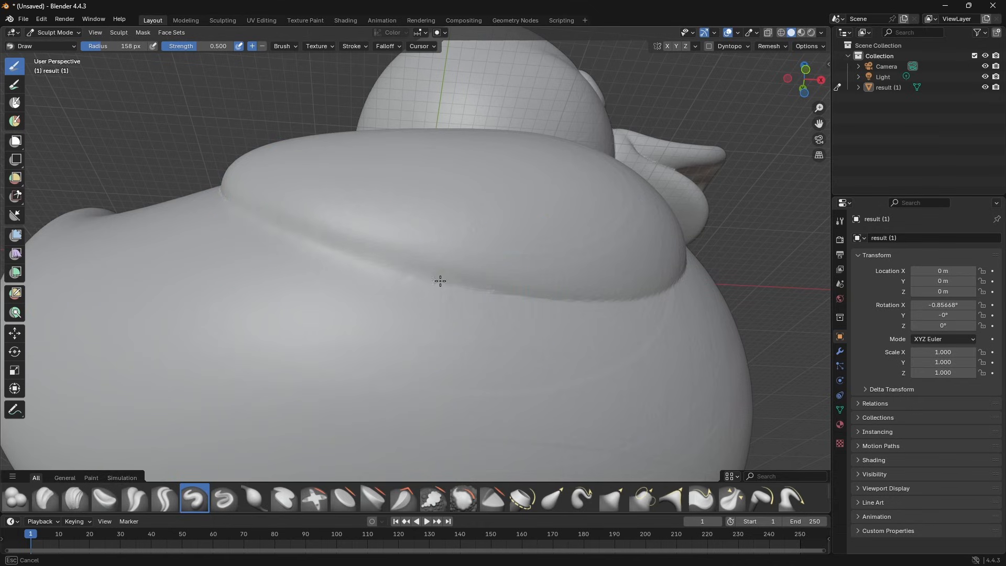
pyautogui.keyDown('shift'); pyautogui.moveTo(562, 291); pyautogui.dragTo(583, 289); pyautogui.keyUp('shift')
pyautogui.scroll(-6, 588, 291)
pyautogui.moveTo(591, 294); pyautogui.dragTo(545, 323, button='middle')
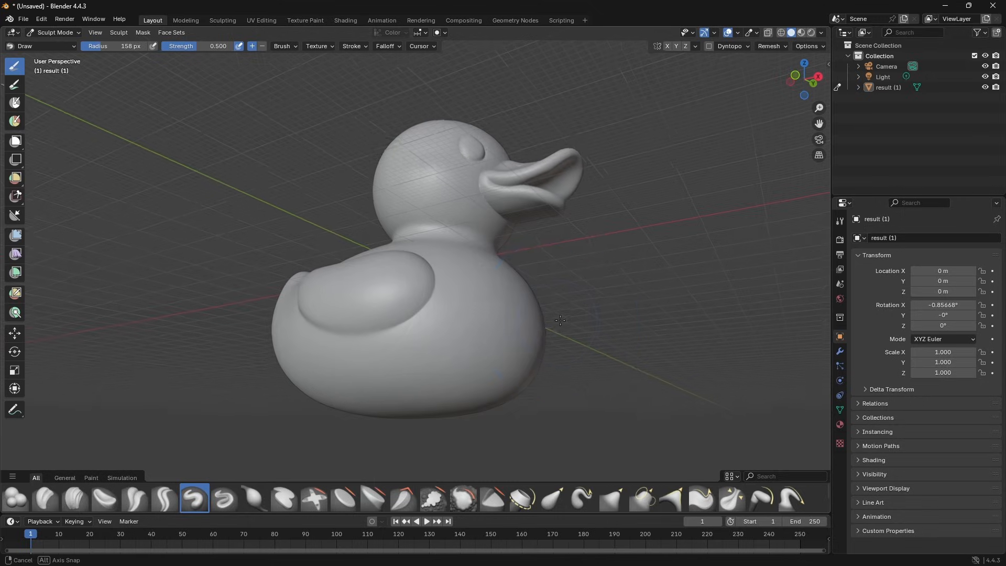
# Smooth the front and upper edges of the same wing and the body surface around them.
pyautogui.scroll(6, 419, 346)
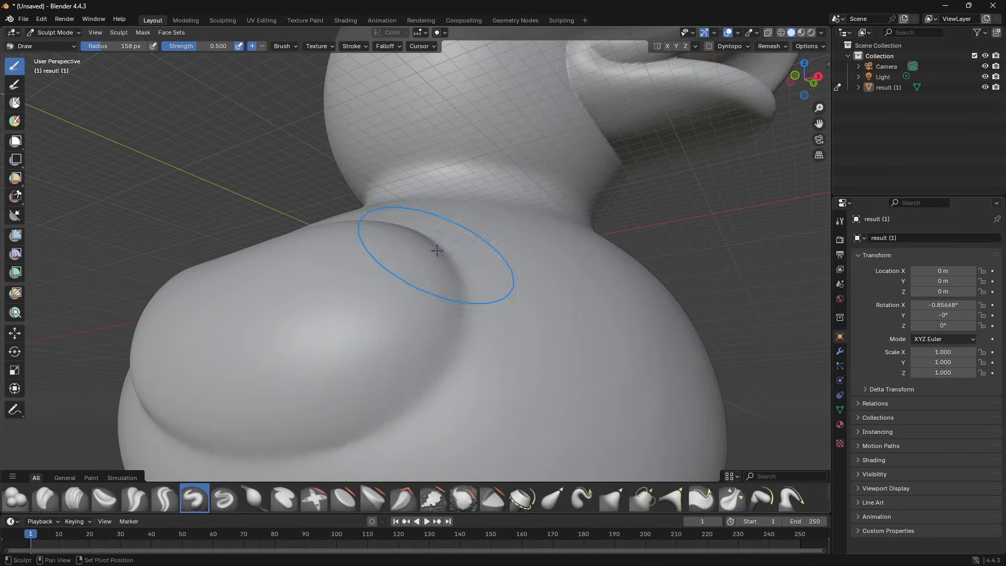
pyautogui.scroll(-5, 537, 276)
pyautogui.moveTo(536, 275); pyautogui.dragTo(427, 367, button='middle')
pyautogui.scroll(5, 427, 367)
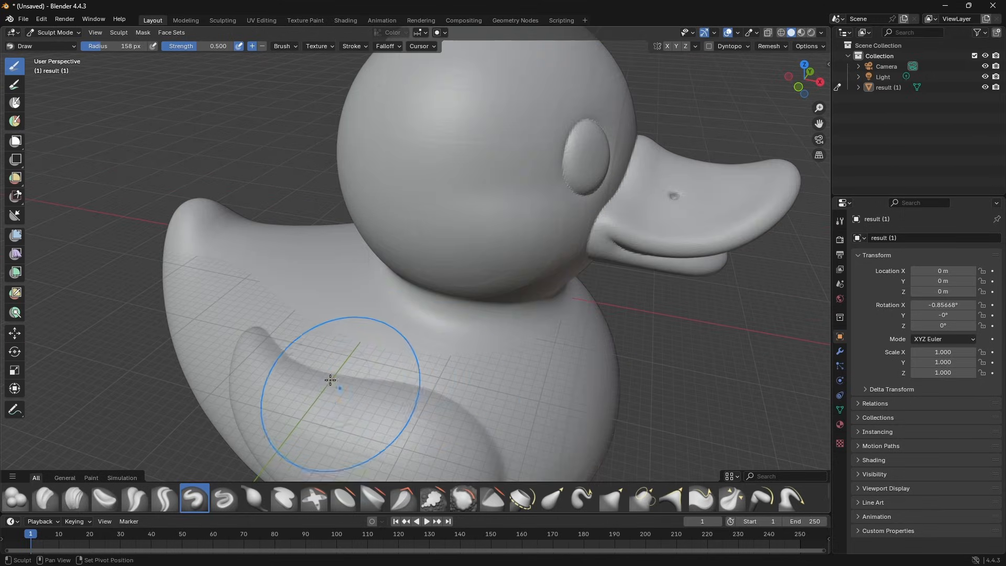
pyautogui.moveTo(461, 411); pyautogui.dragTo(295, 330, button='middle')
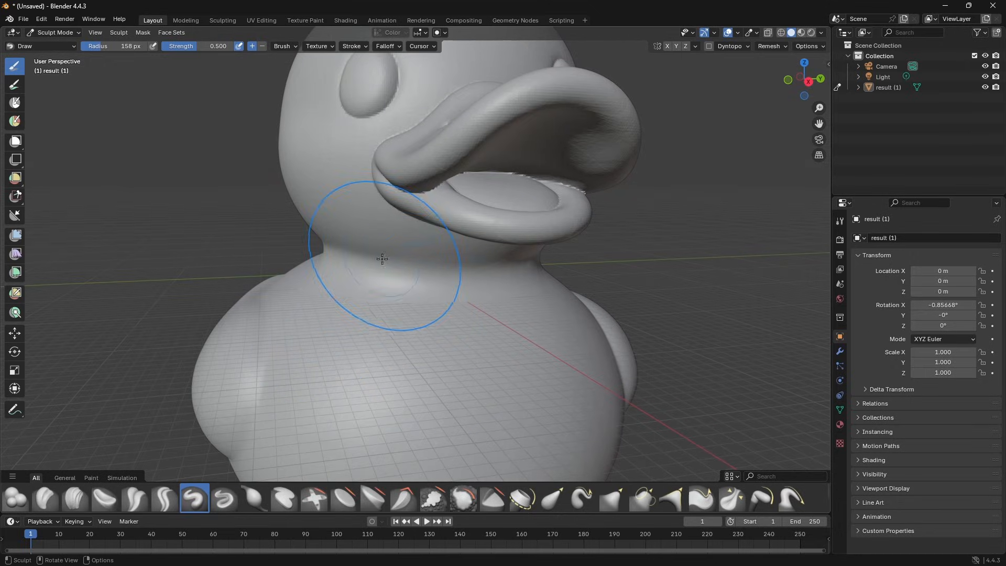
# Smooth the upper beak around the nostrils, the lower beak and the inside of the mouth.
pyautogui.keyDown('shift'); pyautogui.moveTo(441, 184); pyautogui.dragTo(378, 286, button='middle'); pyautogui.keyUp('shift')
pyautogui.moveTo(326, 294)
pyautogui.mouseDown()
pyautogui.moveTo(350, 272)
pyautogui.moveTo(382, 264)
pyautogui.mouseUp()
pyautogui.moveTo(424, 266)
pyautogui.mouseDown(button='middle')
pyautogui.moveTo(398, 384)
pyautogui.moveTo(402, 229)
pyautogui.mouseUp(button='middle')
pyautogui.scroll(1, 398, 384)
pyautogui.keyDown('shift'); pyautogui.moveTo(475, 264); pyautogui.dragTo(446, 260); pyautogui.keyUp('shift')
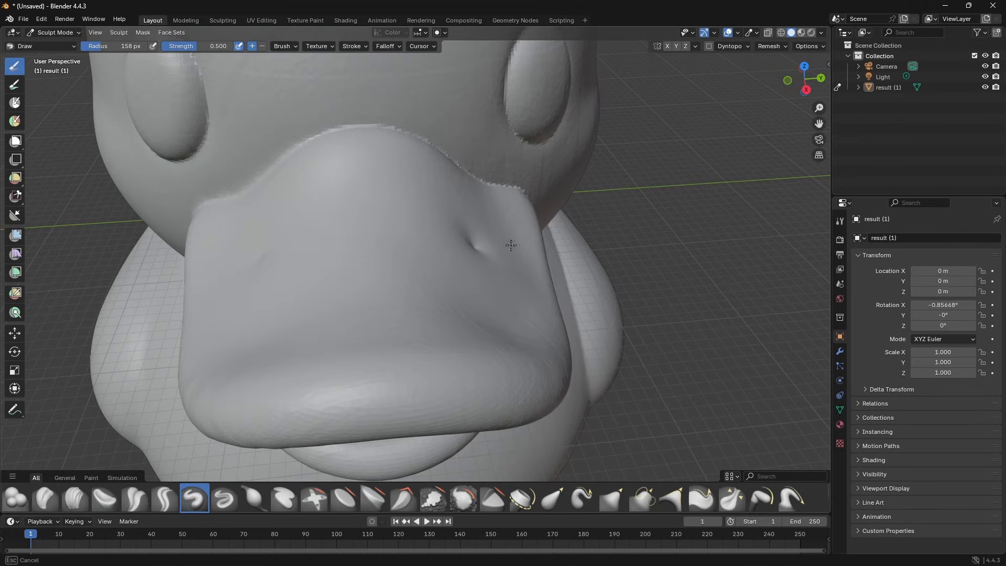
pyautogui.moveTo(294, 287); pyautogui.dragTo(337, 199, button='middle')
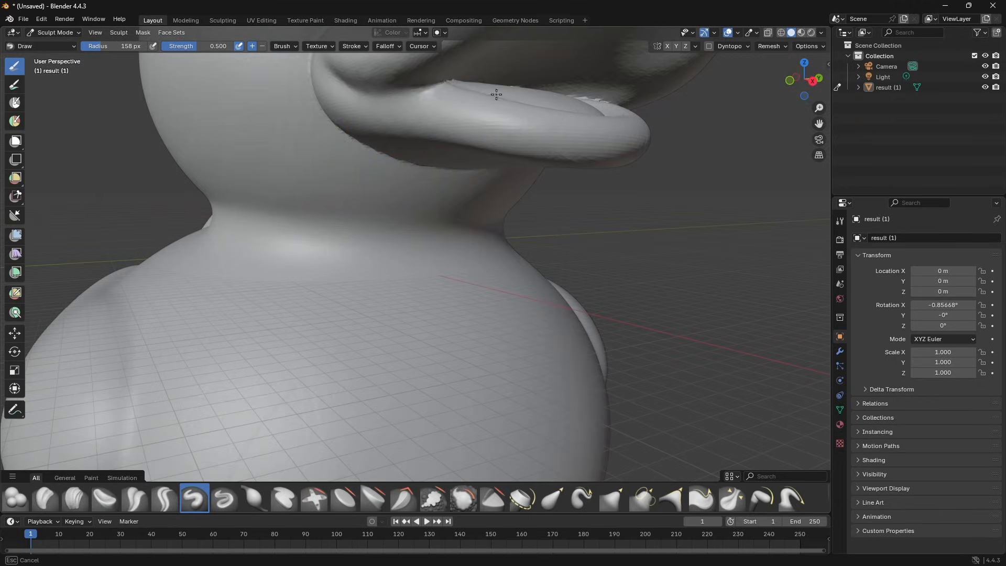
pyautogui.moveTo(545, 89); pyautogui.dragTo(443, 135, button='middle')
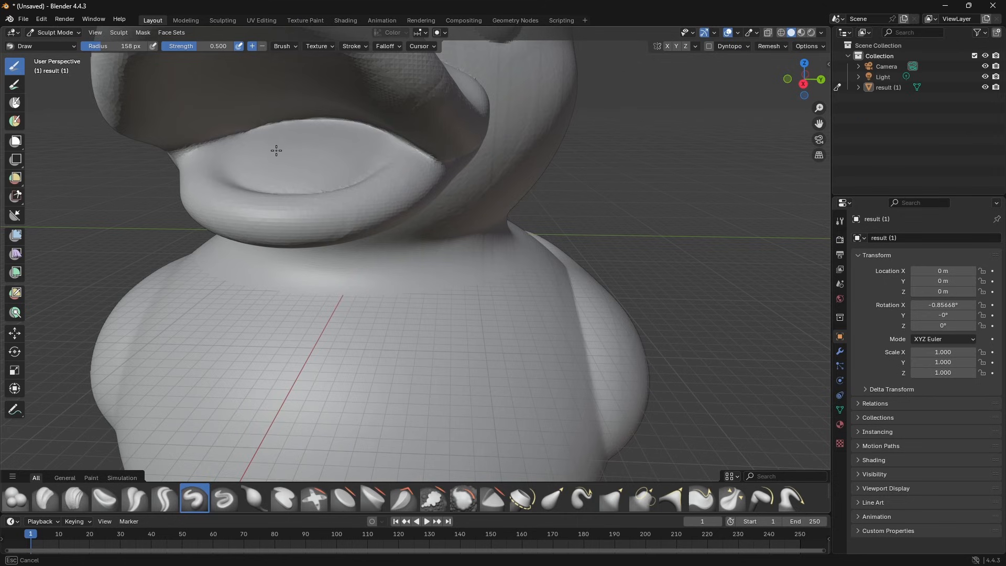
pyautogui.moveTo(226, 127)
pyautogui.keyDown('shift'); pyautogui.mouseDown()
pyautogui.moveTo(290, 218)
pyautogui.moveTo(252, 220)
pyautogui.moveTo(291, 225)
pyautogui.mouseUp(); pyautogui.keyUp('shift')
# Smooth the neck, the corner of the beak and the eye area on the side of the head.
pyautogui.scroll(-3, 423, 248)
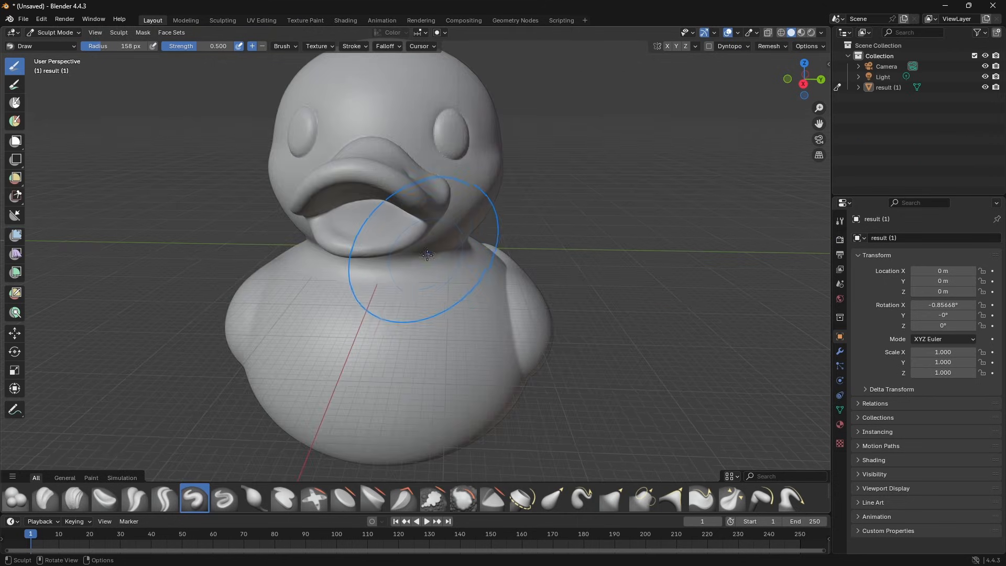
pyautogui.moveTo(425, 249); pyautogui.dragTo(463, 268, button='middle')
pyautogui.keyDown('shift'); pyautogui.moveTo(463, 268); pyautogui.dragTo(434, 290); pyautogui.keyUp('shift')
pyautogui.moveTo(360, 246)
pyautogui.keyDown('shift'); pyautogui.mouseDown()
pyautogui.moveTo(362, 188)
pyautogui.moveTo(294, 224)
pyautogui.mouseUp(); pyautogui.keyUp('shift')
pyautogui.keyDown('shift'); pyautogui.moveTo(459, 143); pyautogui.dragTo(466, 158); pyautogui.keyUp('shift')
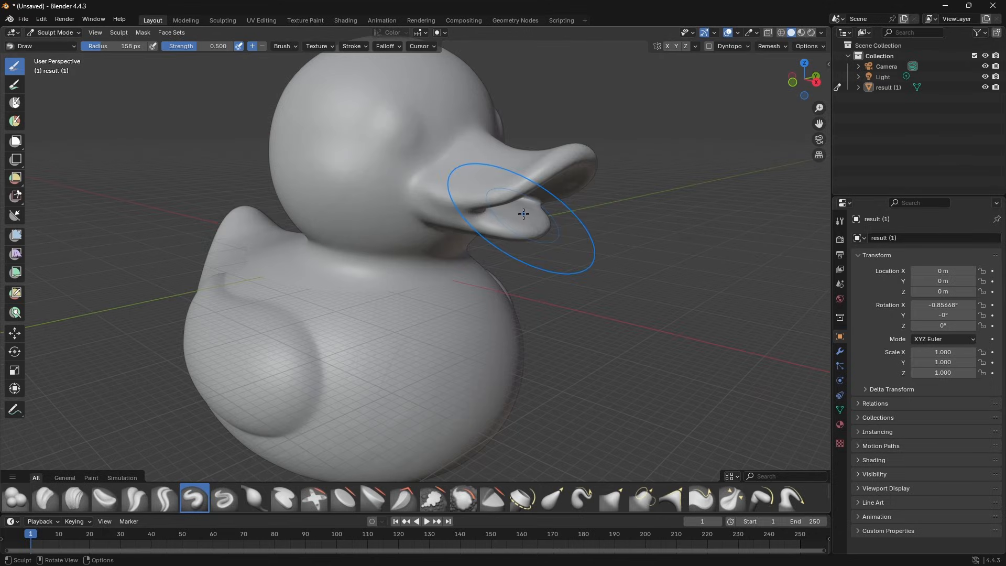
pyautogui.scroll(-3, 510, 240)
pyautogui.scroll(6, 476, 253)
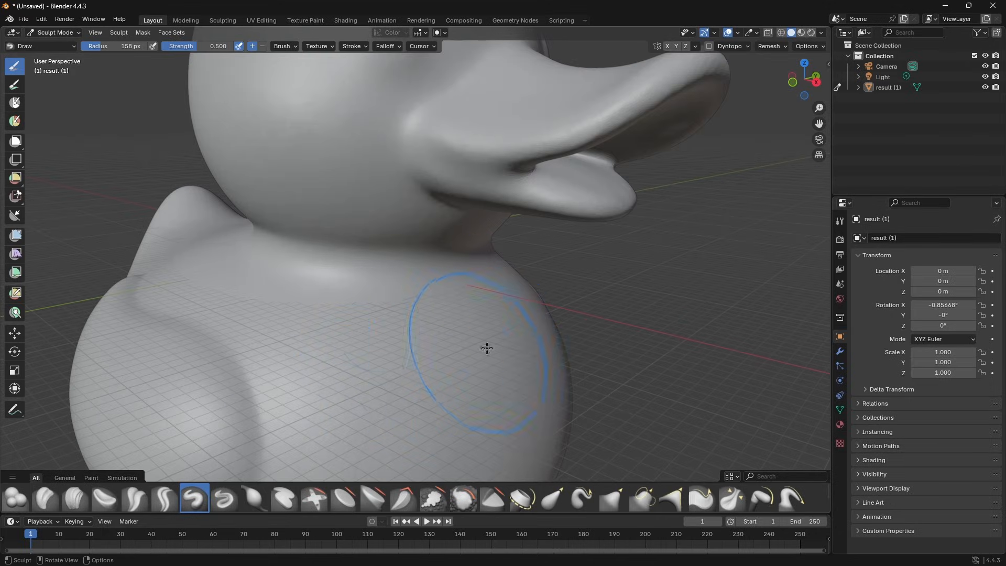
# Smooth the opposite wing, its edge and the rear of the body on that side.
pyautogui.moveTo(485, 345)
pyautogui.mouseDown(button='middle')
pyautogui.moveTo(393, 331)
pyautogui.moveTo(394, 378)
pyautogui.moveTo(438, 350)
pyautogui.mouseUp(button='middle')
pyautogui.keyDown('shift'); pyautogui.moveTo(503, 388); pyautogui.dragTo(470, 218, button='middle'); pyautogui.keyUp('shift')
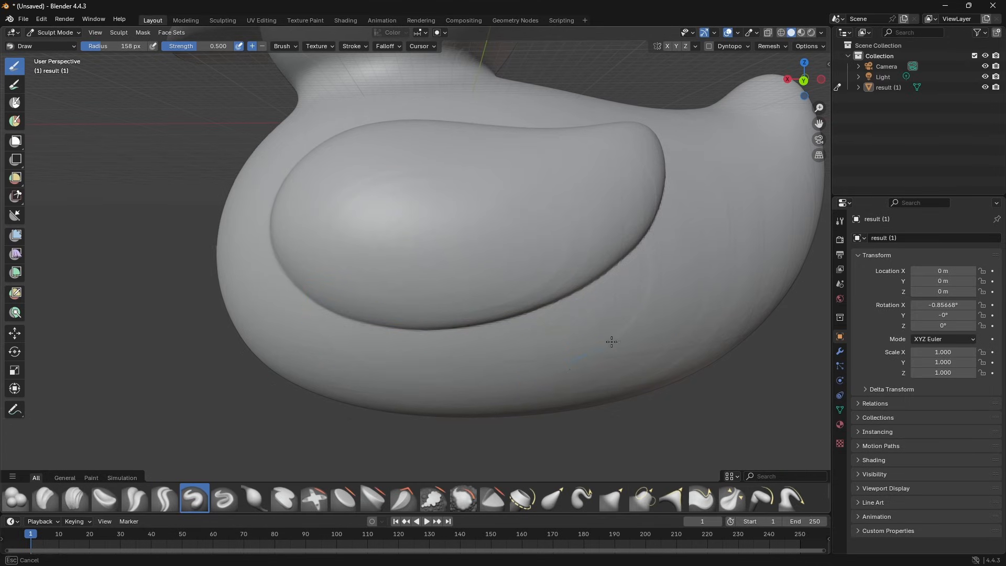
pyautogui.moveTo(713, 317); pyautogui.dragTo(663, 360, button='middle')
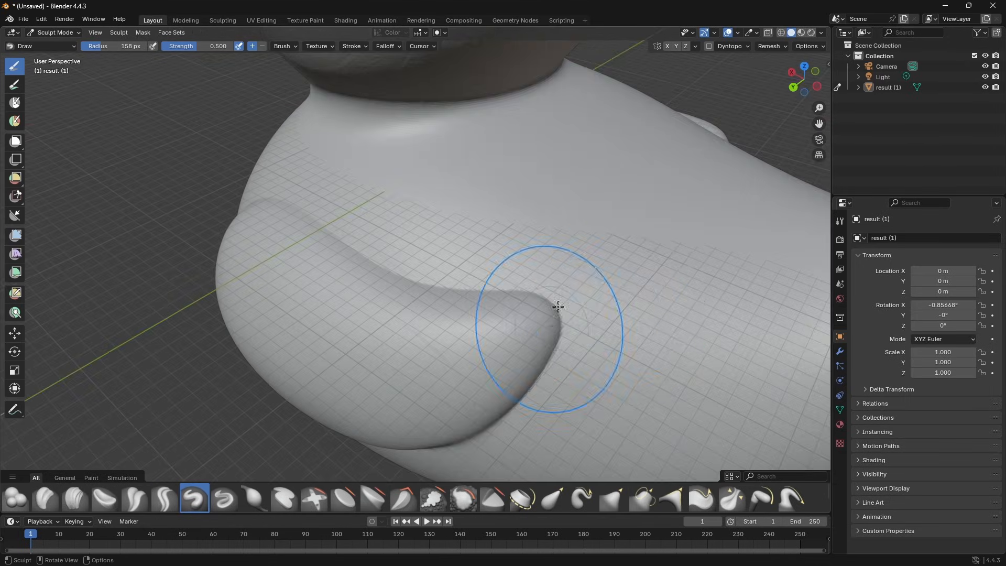
# Smooth the top of the head, reduce the brush radius to 42 px and smooth around the remaining eye.
pyautogui.scroll(-6, 438, 243)
pyautogui.moveTo(438, 243); pyautogui.dragTo(422, 180, button='middle')
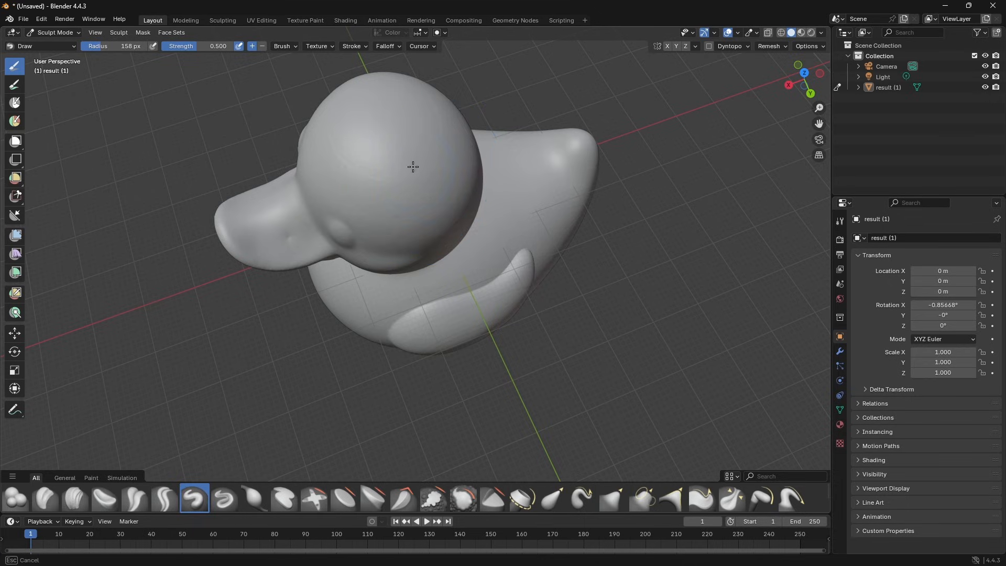
pyautogui.scroll(5, 395, 123)
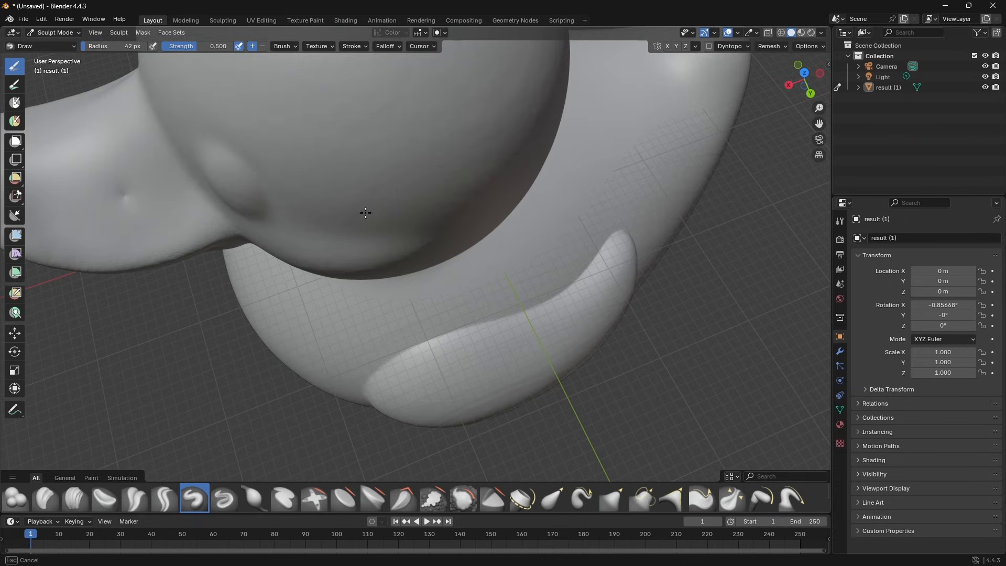
pyautogui.moveTo(251, 172); pyautogui.dragTo(391, 178, button='middle')
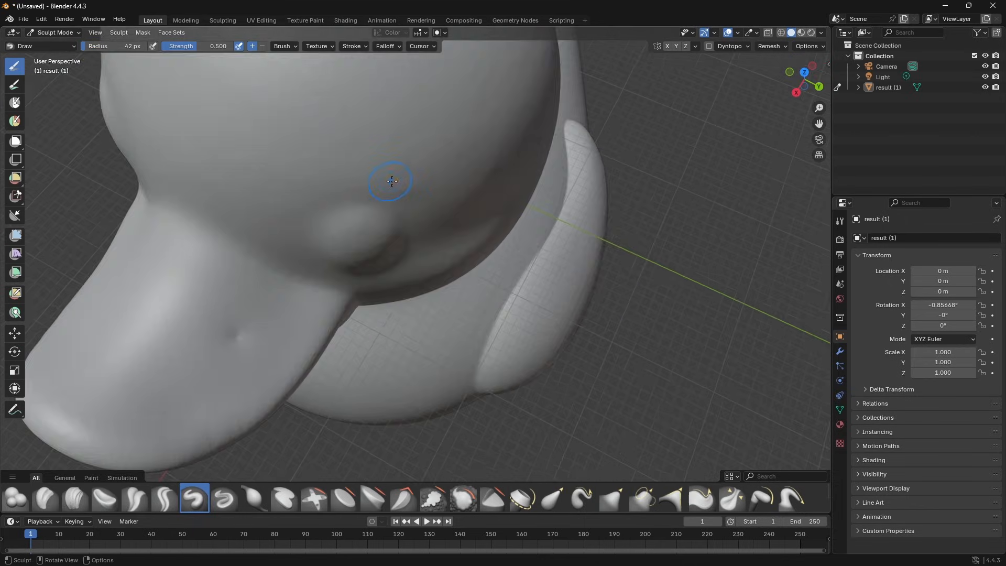
# Look over the whole smoothed duck from the front and check the file export options.
pyautogui.scroll(-8, 391, 178)
pyautogui.moveTo(532, 257); pyautogui.dragTo(521, 206, button='middle')
pyautogui.scroll(4, 521, 210)
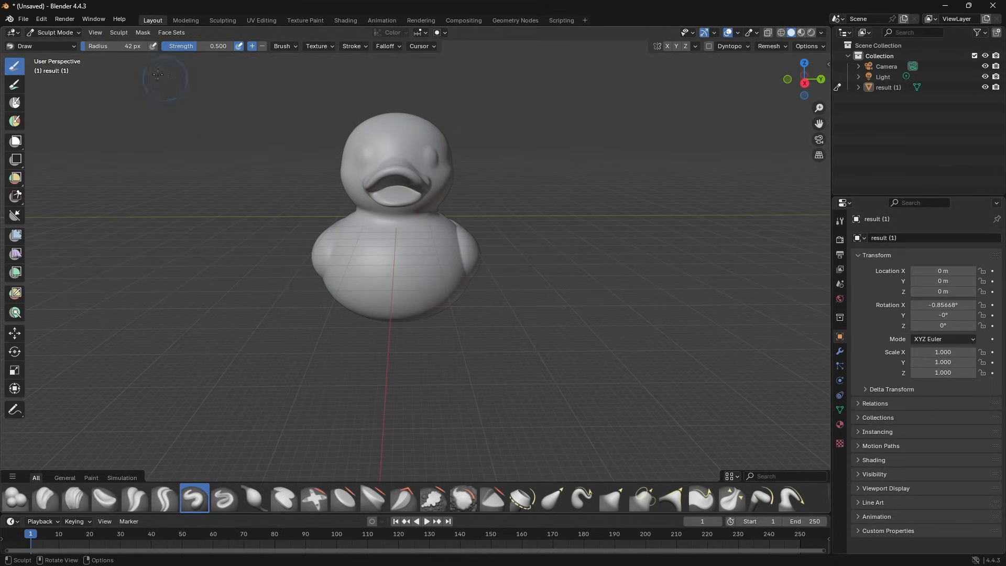
pyautogui.click(23, 19)
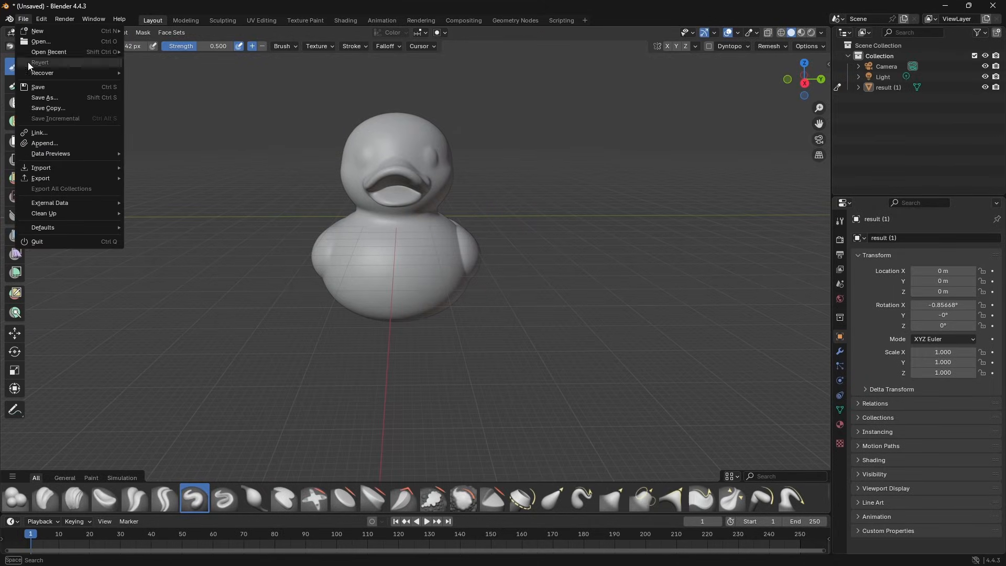
pyautogui.moveTo(67, 180)
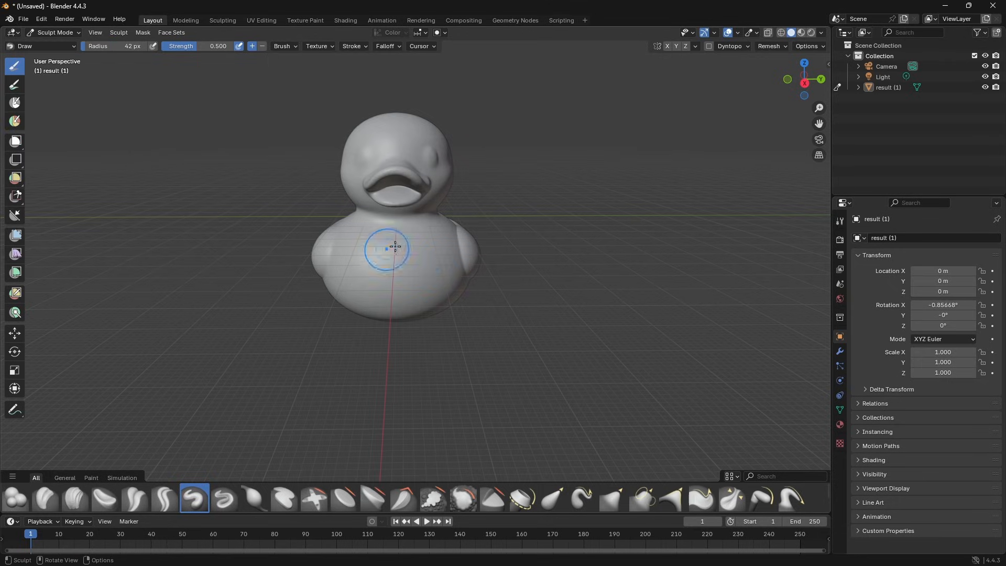
# Carve a curved crease across the duck's chest with the Crease Sharp brush at 42 px radius and 0.600 strength.
pyautogui.moveTo(377, 236); pyautogui.dragTo(427, 227, button='middle')
pyautogui.scroll(4, 427, 233)
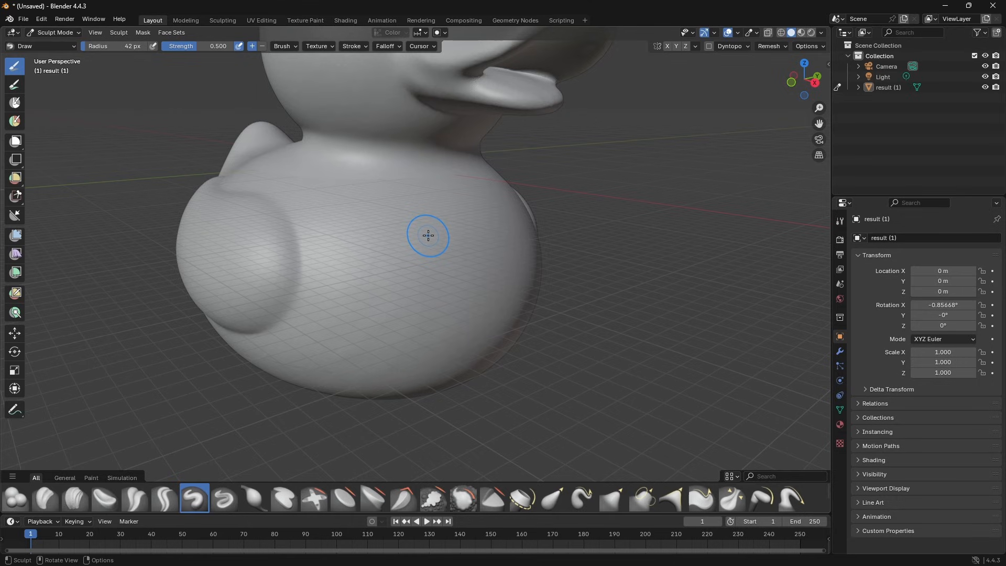
pyautogui.scroll(-5, 428, 236)
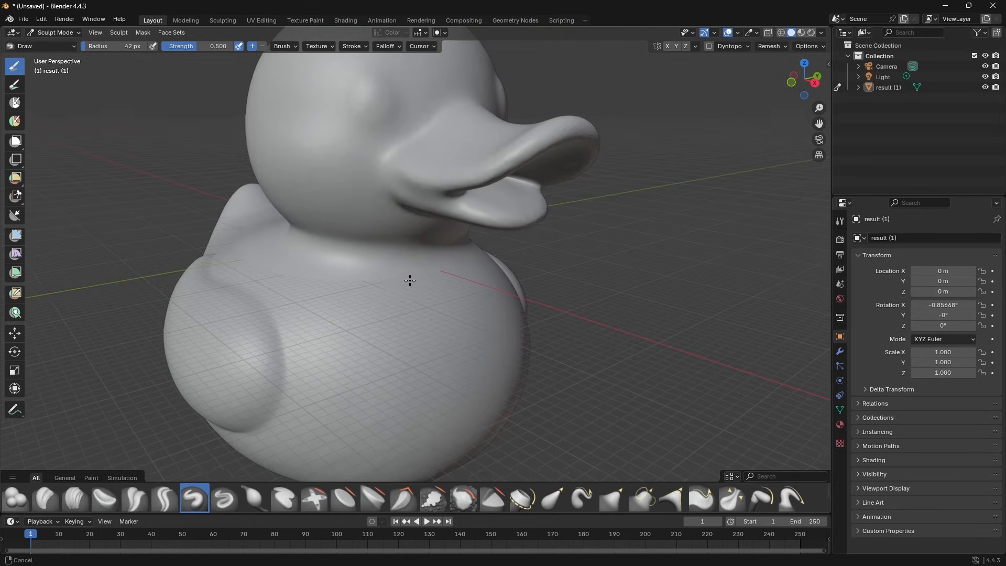
pyautogui.click(164, 498)
pyautogui.moveTo(288, 303)
pyautogui.mouseDown()
pyautogui.moveTo(349, 330)
pyautogui.moveTo(444, 326)
pyautogui.mouseUp()
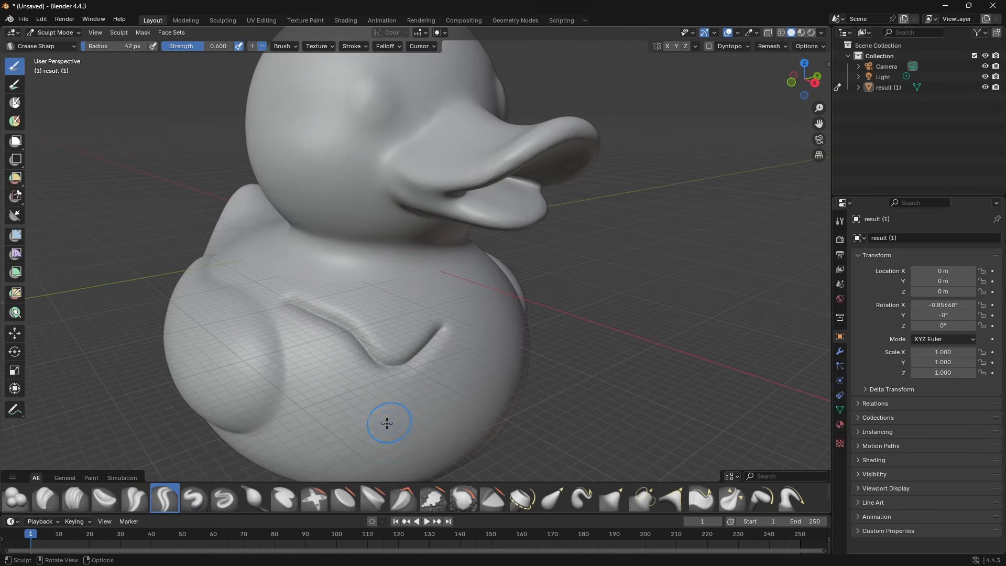
# Carve a second crease below the chest crease, and sculpt raised and sunken folds under the neck with the Clay brush at 0.300 strength.
pyautogui.moveTo(380, 406)
pyautogui.mouseDown()
pyautogui.moveTo(417, 390)
pyautogui.moveTo(411, 361)
pyautogui.mouseUp()
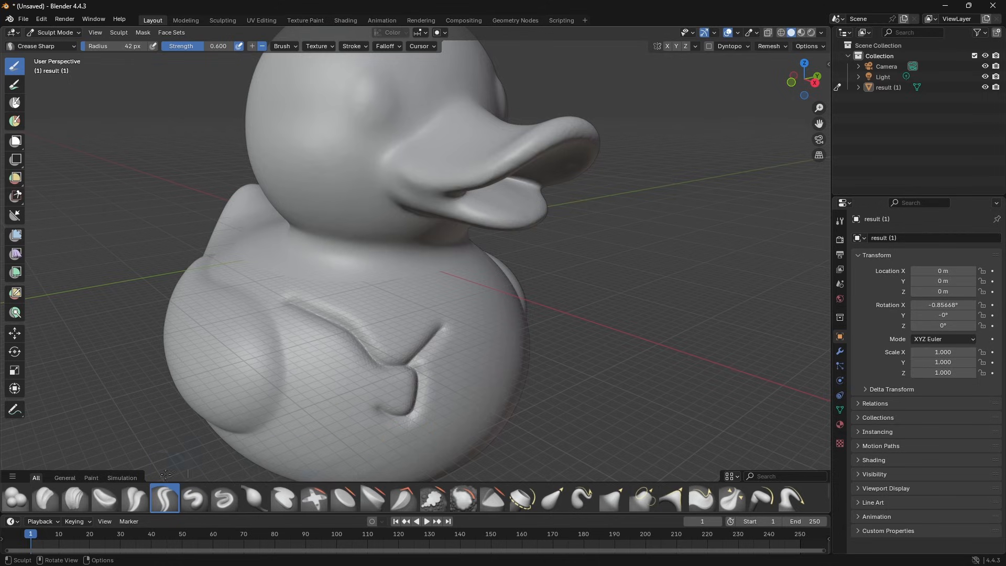
pyautogui.click(47, 501)
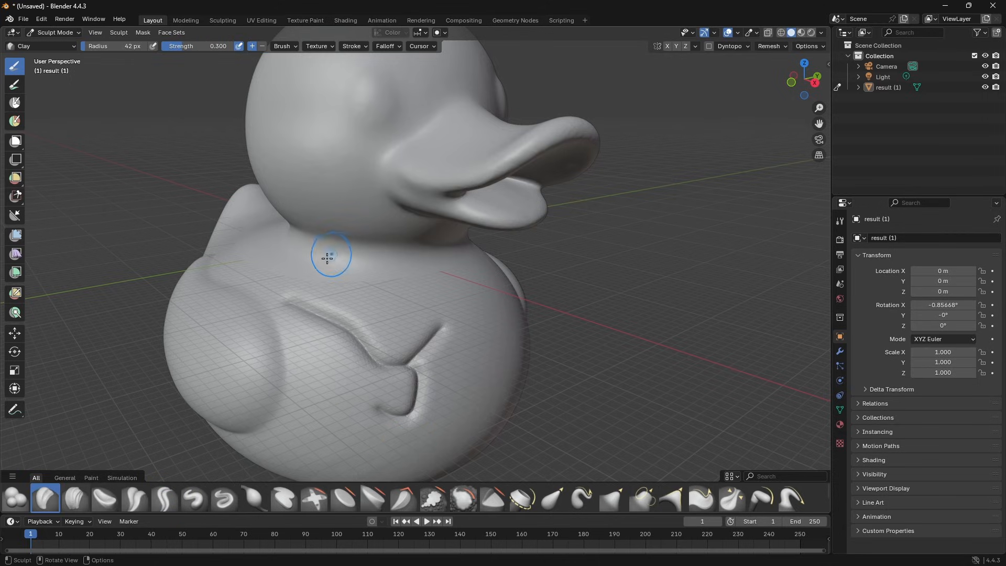
pyautogui.moveTo(327, 257); pyautogui.dragTo(411, 284)
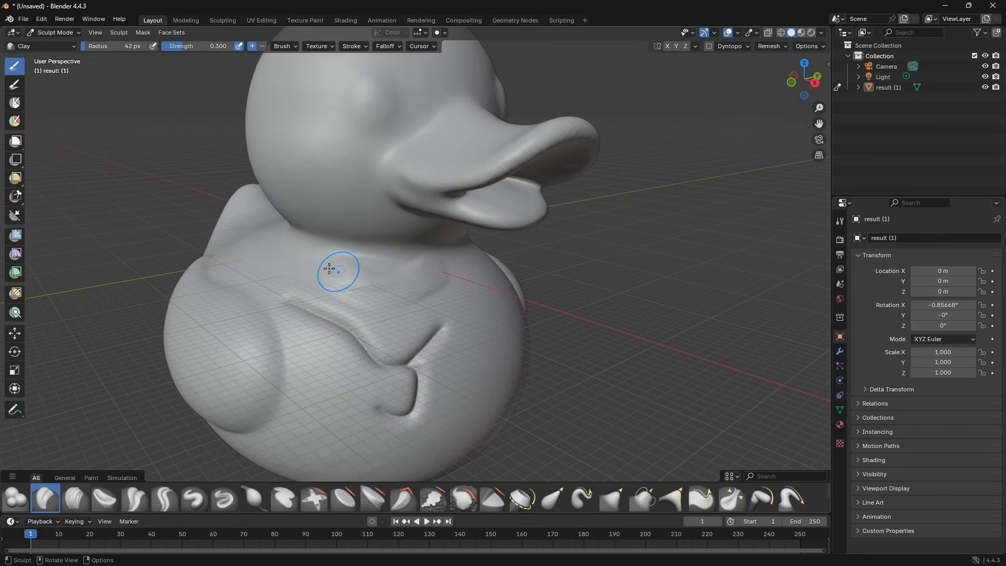
pyautogui.moveTo(299, 265); pyautogui.dragTo(426, 275)
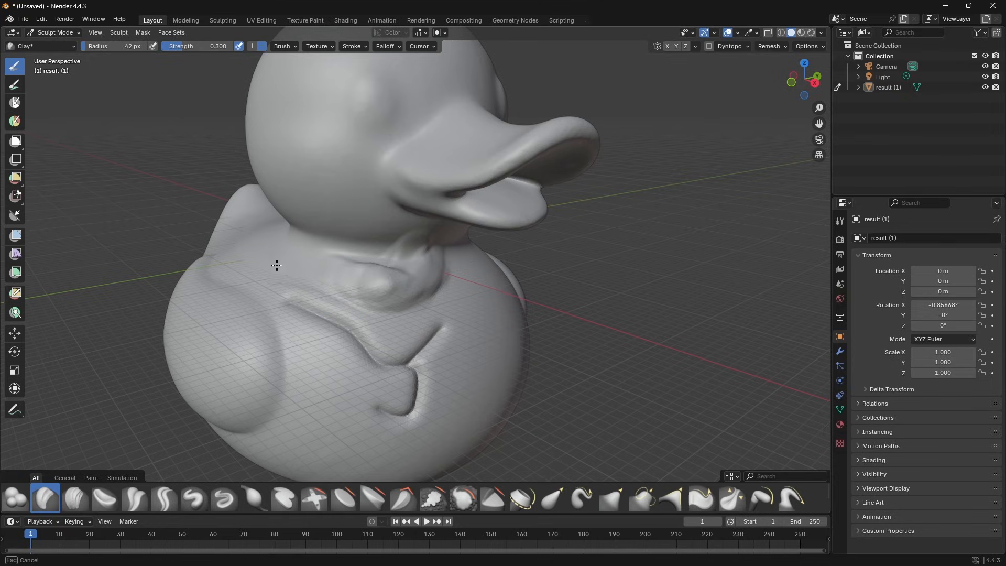
pyautogui.moveTo(276, 280); pyautogui.dragTo(314, 278)
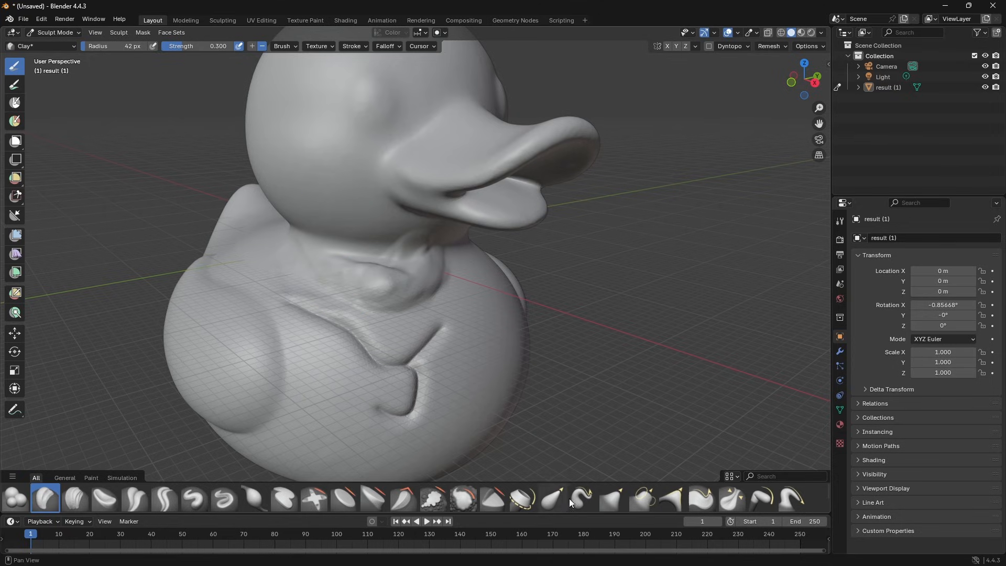
# Pull the upper beak's rim into a wavy shape with the Grab brush at 81 px radius and 0.400 strength.
pyautogui.click(613, 501)
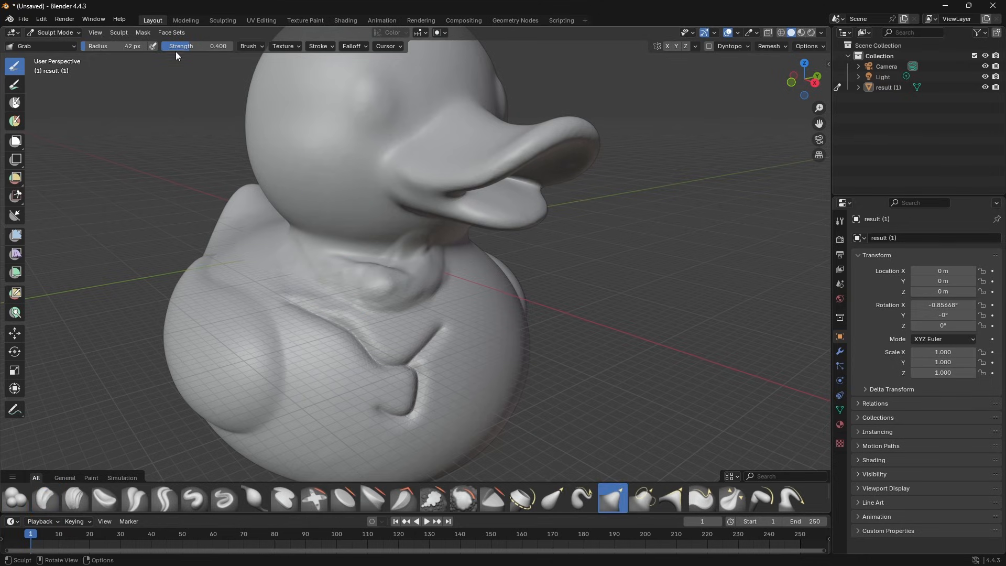
pyautogui.moveTo(577, 138)
pyautogui.mouseDown()
pyautogui.moveTo(571, 96)
pyautogui.moveTo(532, 109)
pyautogui.mouseUp()
pyautogui.moveTo(590, 134); pyautogui.dragTo(610, 136)
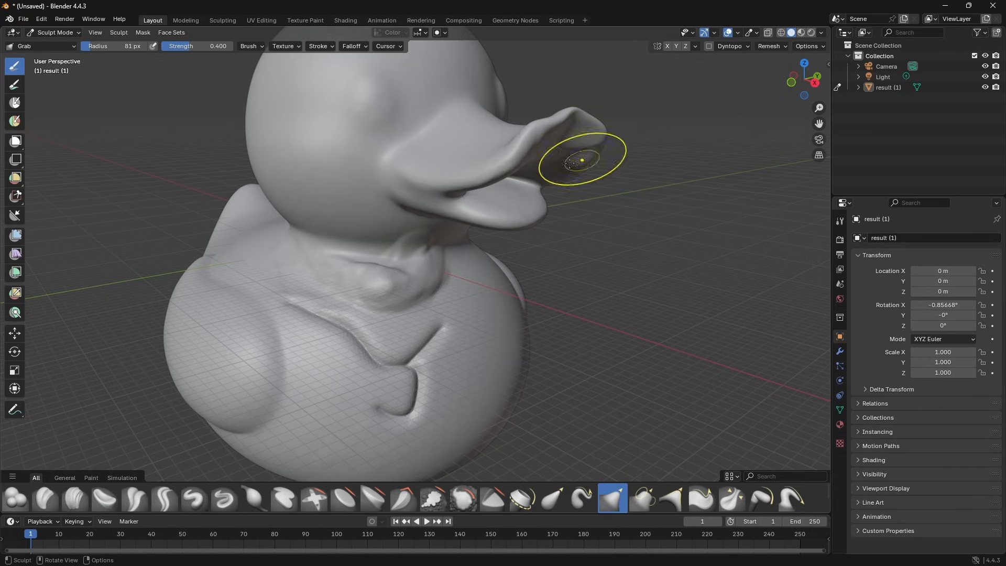
pyautogui.moveTo(505, 148); pyautogui.dragTo(484, 130)
# Examine the reshaped beak and the sculpted chest folds from the front with the whole duck in view.
pyautogui.moveTo(593, 152); pyautogui.dragTo(637, 216, button='middle')
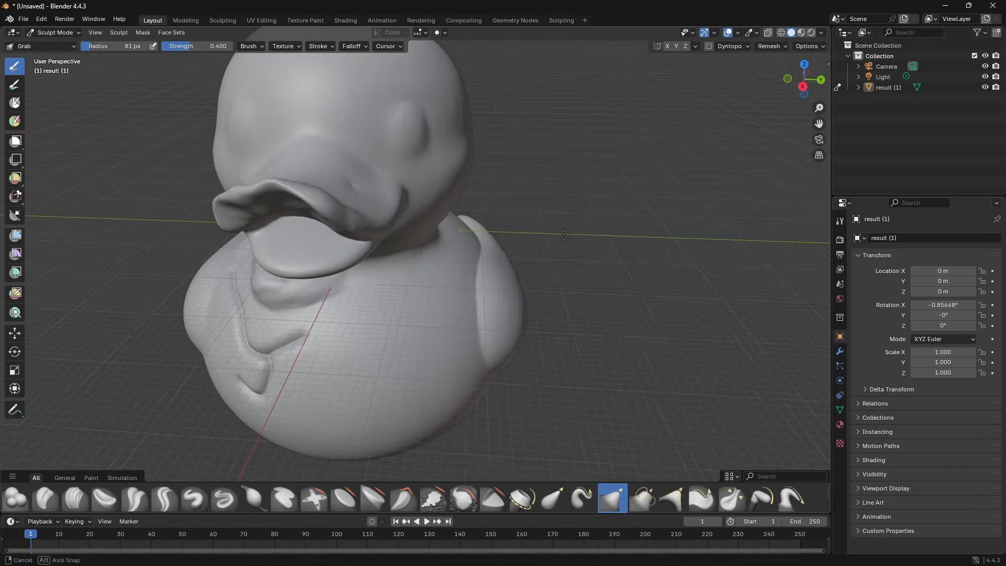
pyautogui.scroll(-5, 577, 226)
pyautogui.moveTo(557, 234); pyautogui.dragTo(505, 265, button='middle')
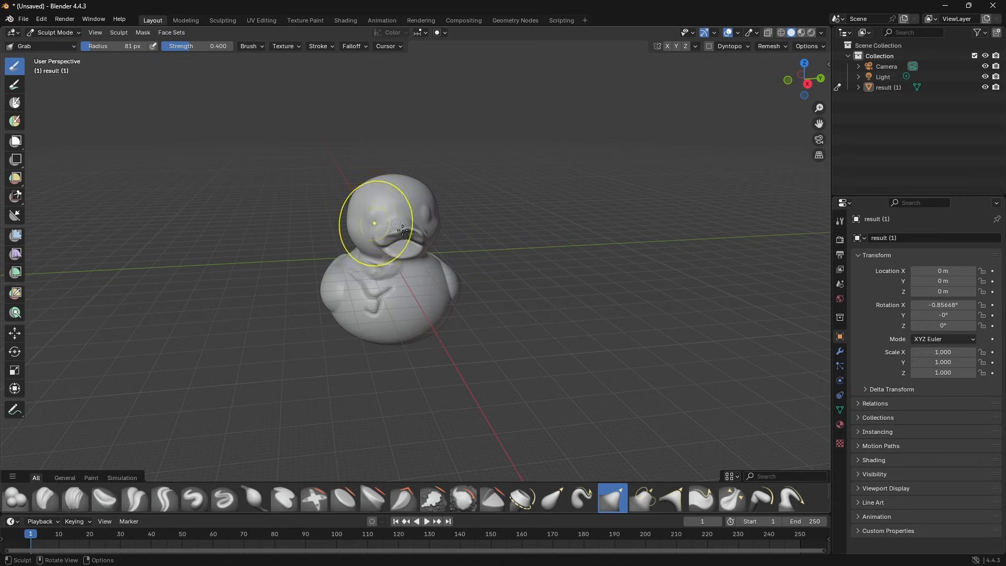
pyautogui.scroll(3, 421, 250)
pyautogui.click(24, 19)
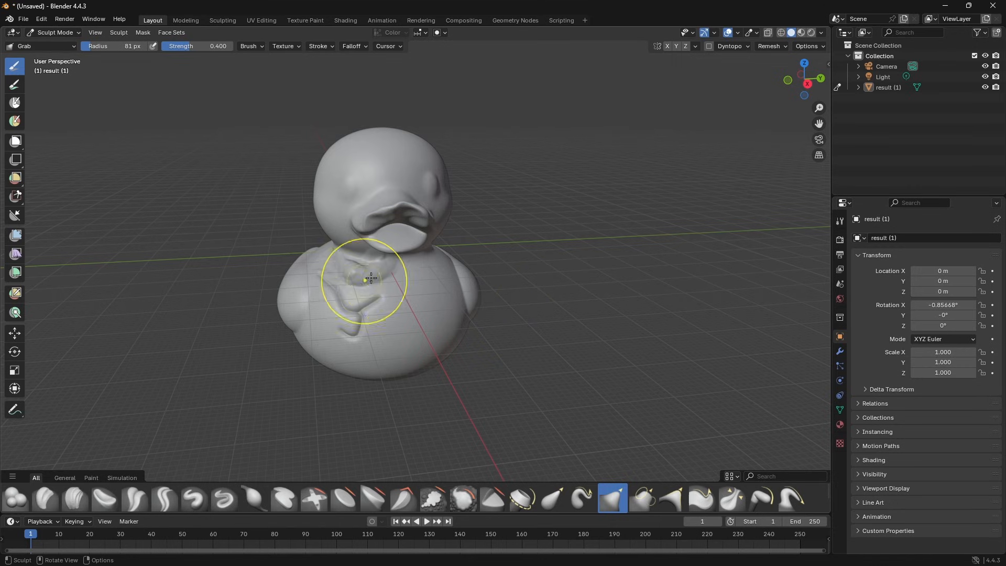
pyautogui.moveTo(526, 268)
pyautogui.mouseDown(button='middle')
pyautogui.moveTo(655, 268)
pyautogui.moveTo(430, 268)
pyautogui.mouseUp(button='middle')
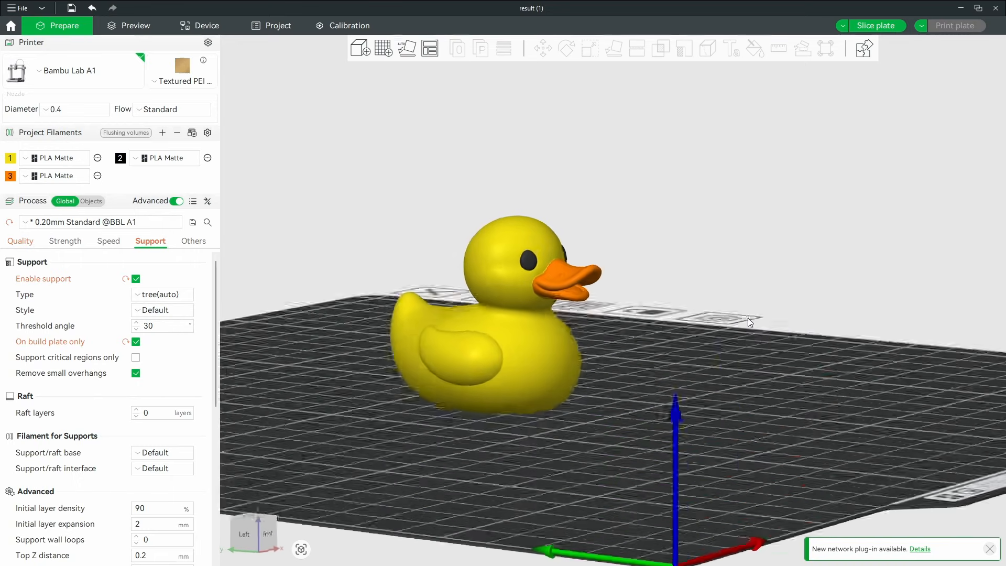
# Switch to Bambu Studio and examine the colored duck on the build plate from farther away.
pyautogui.moveTo(747, 317); pyautogui.dragTo(706, 398)
pyautogui.scroll(-5, 725, 322)
pyautogui.scroll(-2, 743, 326)
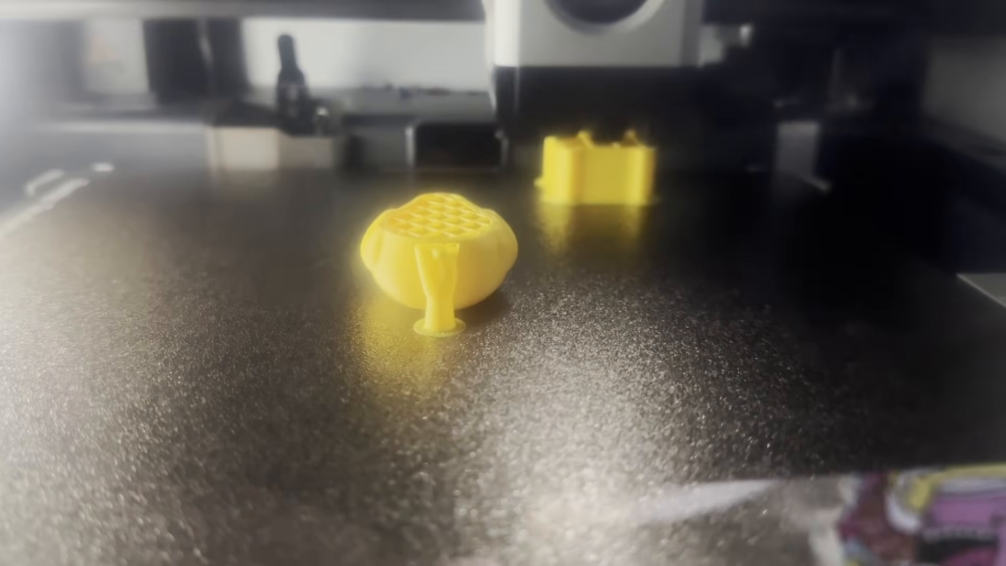